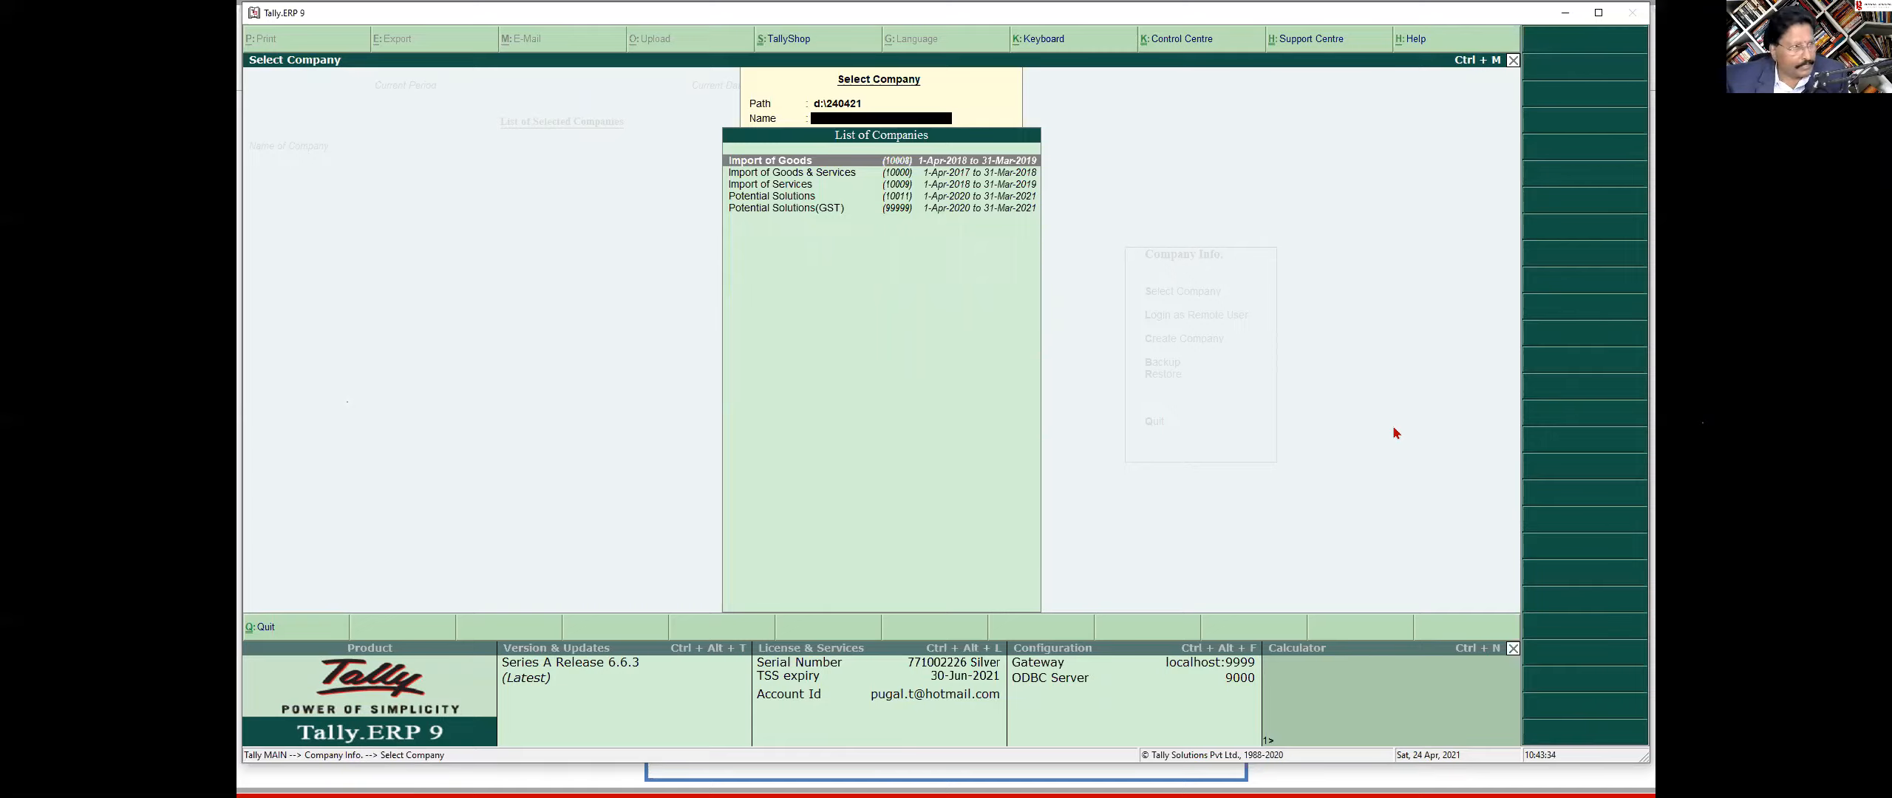
# Step: Load the company Potential Solutions from the list of companies
pyautogui.press('Down')
pyautogui.press('Down')
pyautogui.press('Down')
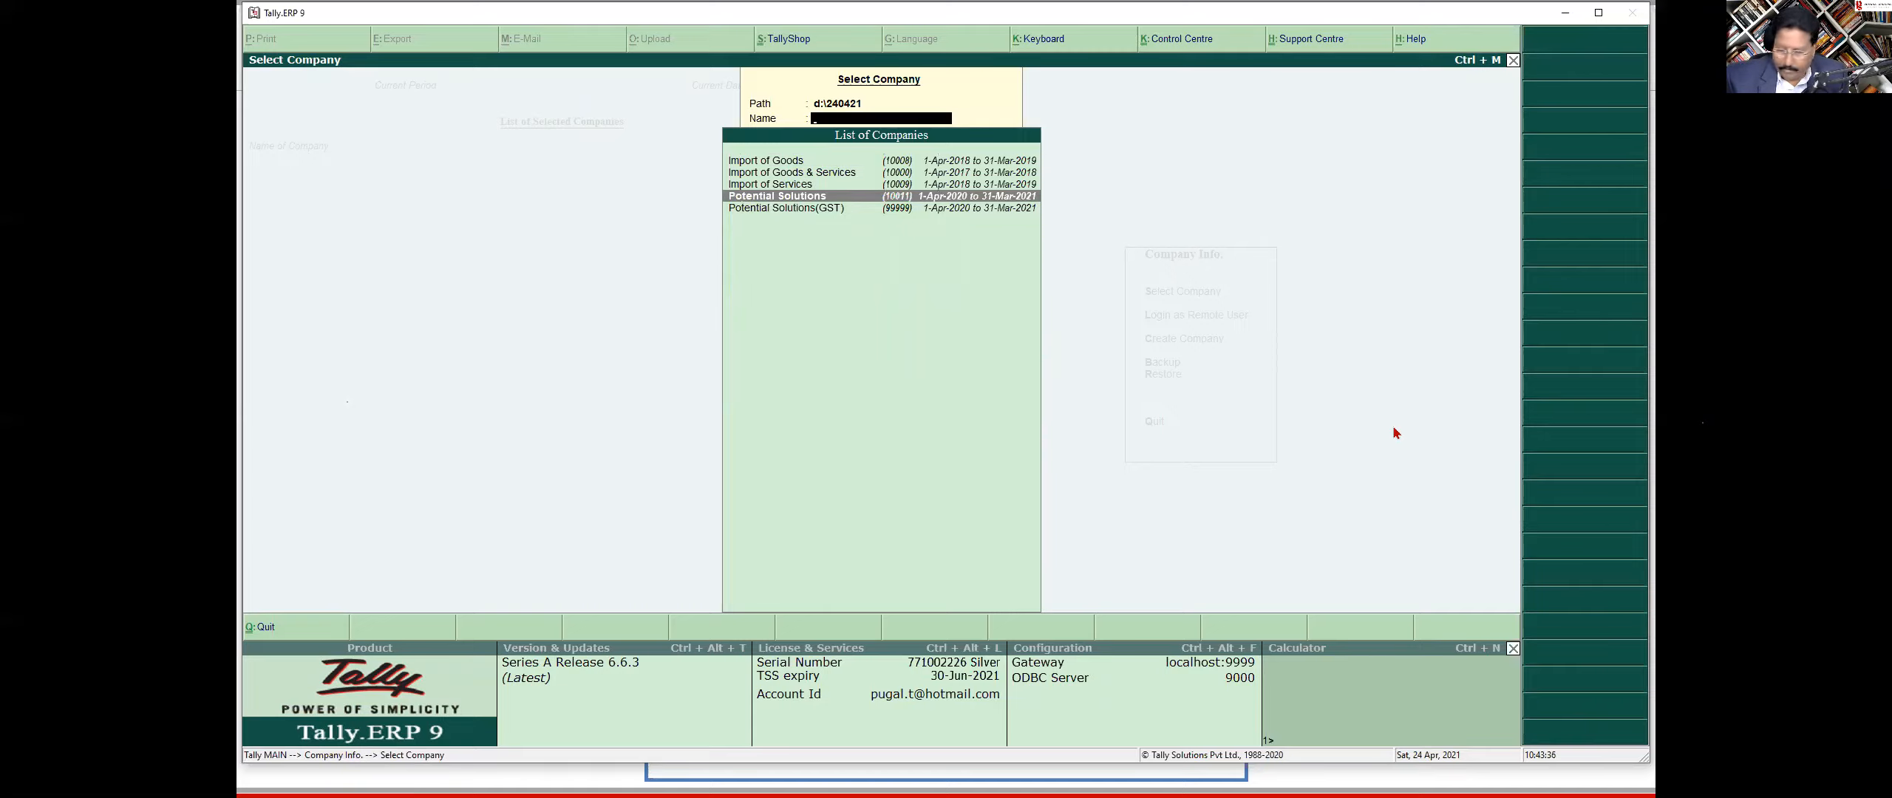
pyautogui.press('Return')
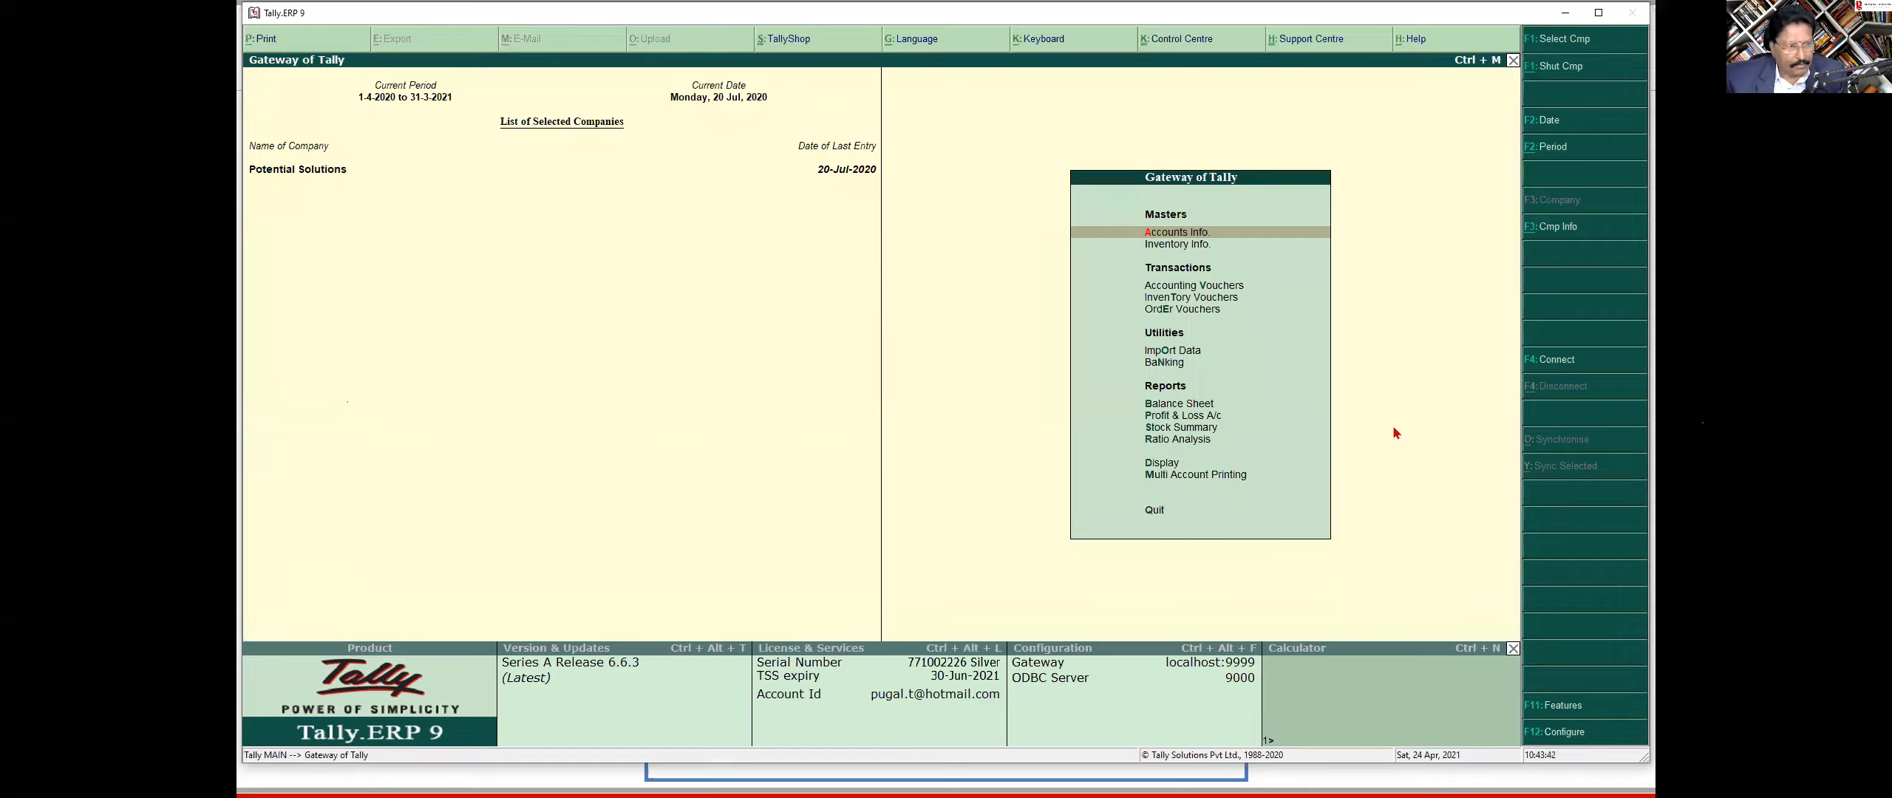
# Step: Display the GST Rate Setup report from the statutory GST reports in its detailed form
pyautogui.press('d')
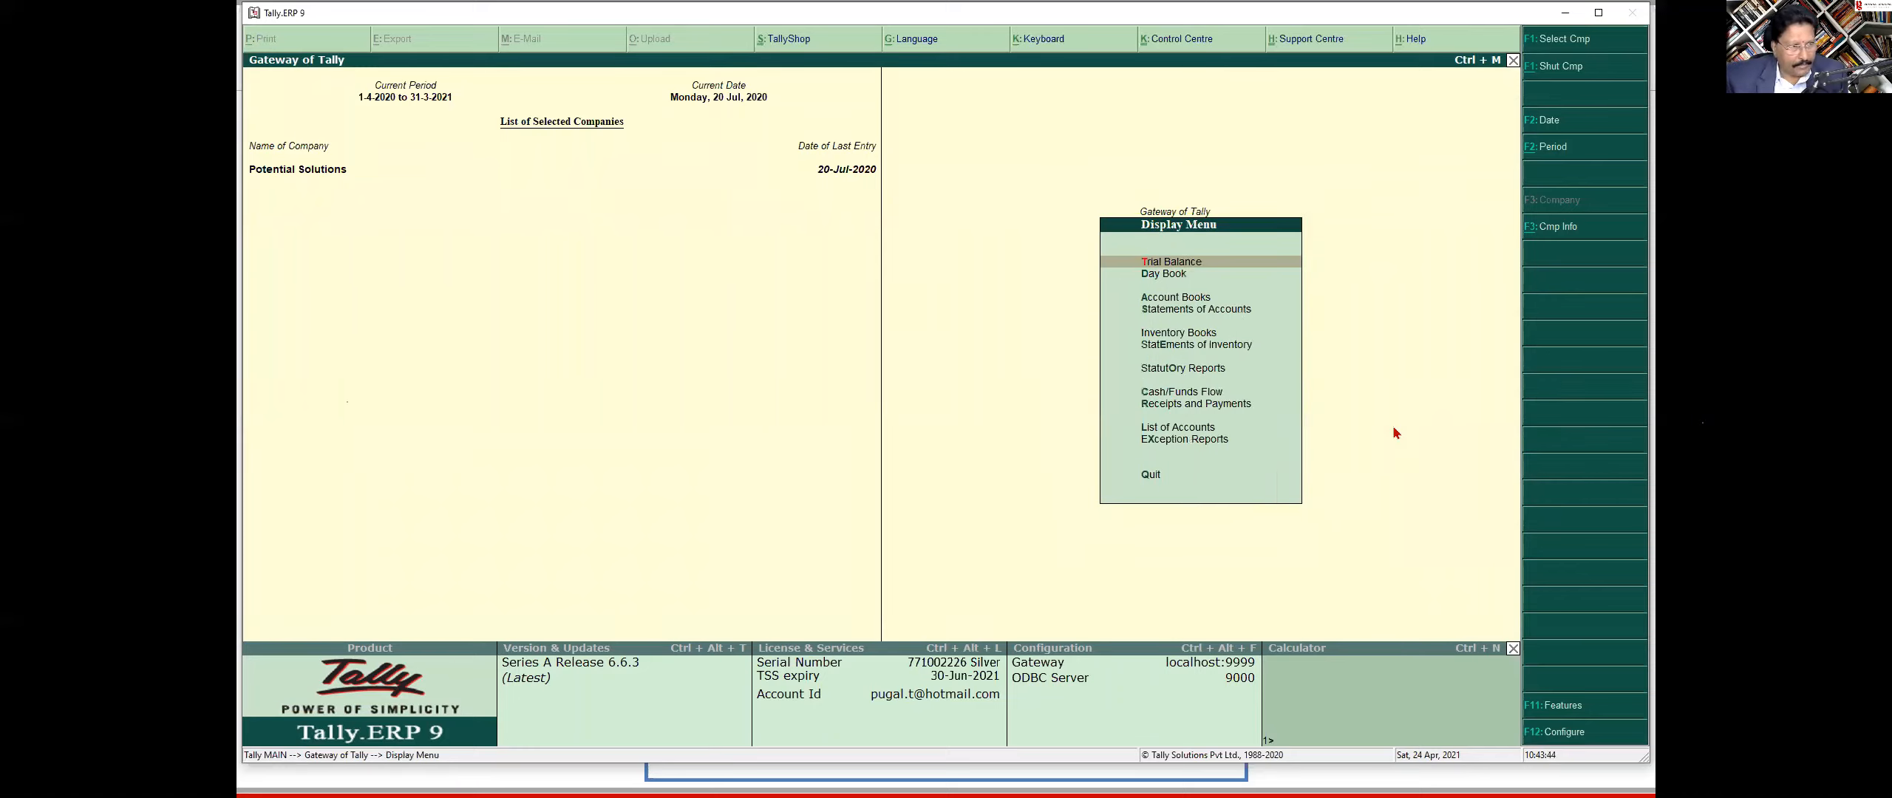
pyautogui.press('Down')
pyautogui.press('Down')
pyautogui.press('Down')
pyautogui.press('Down')
pyautogui.press('Down')
pyautogui.press('Down')
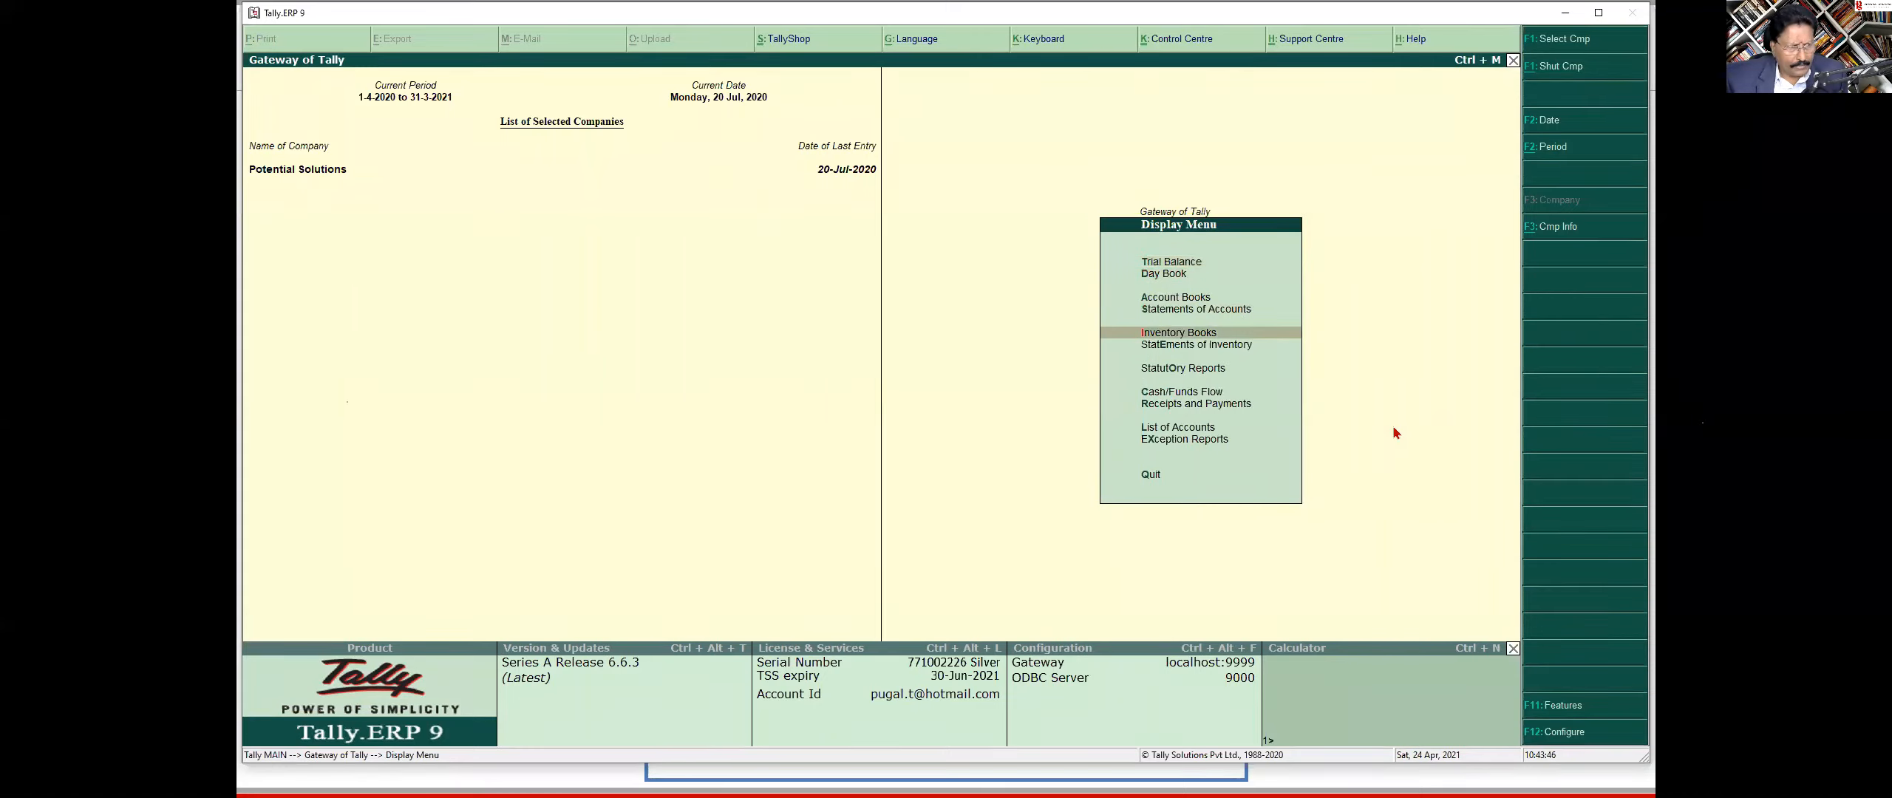
pyautogui.press('Return')
pyautogui.press('Return')
pyautogui.press('Down')
pyautogui.press('Down')
pyautogui.press('Down')
pyautogui.press('Down')
pyautogui.press('Return')
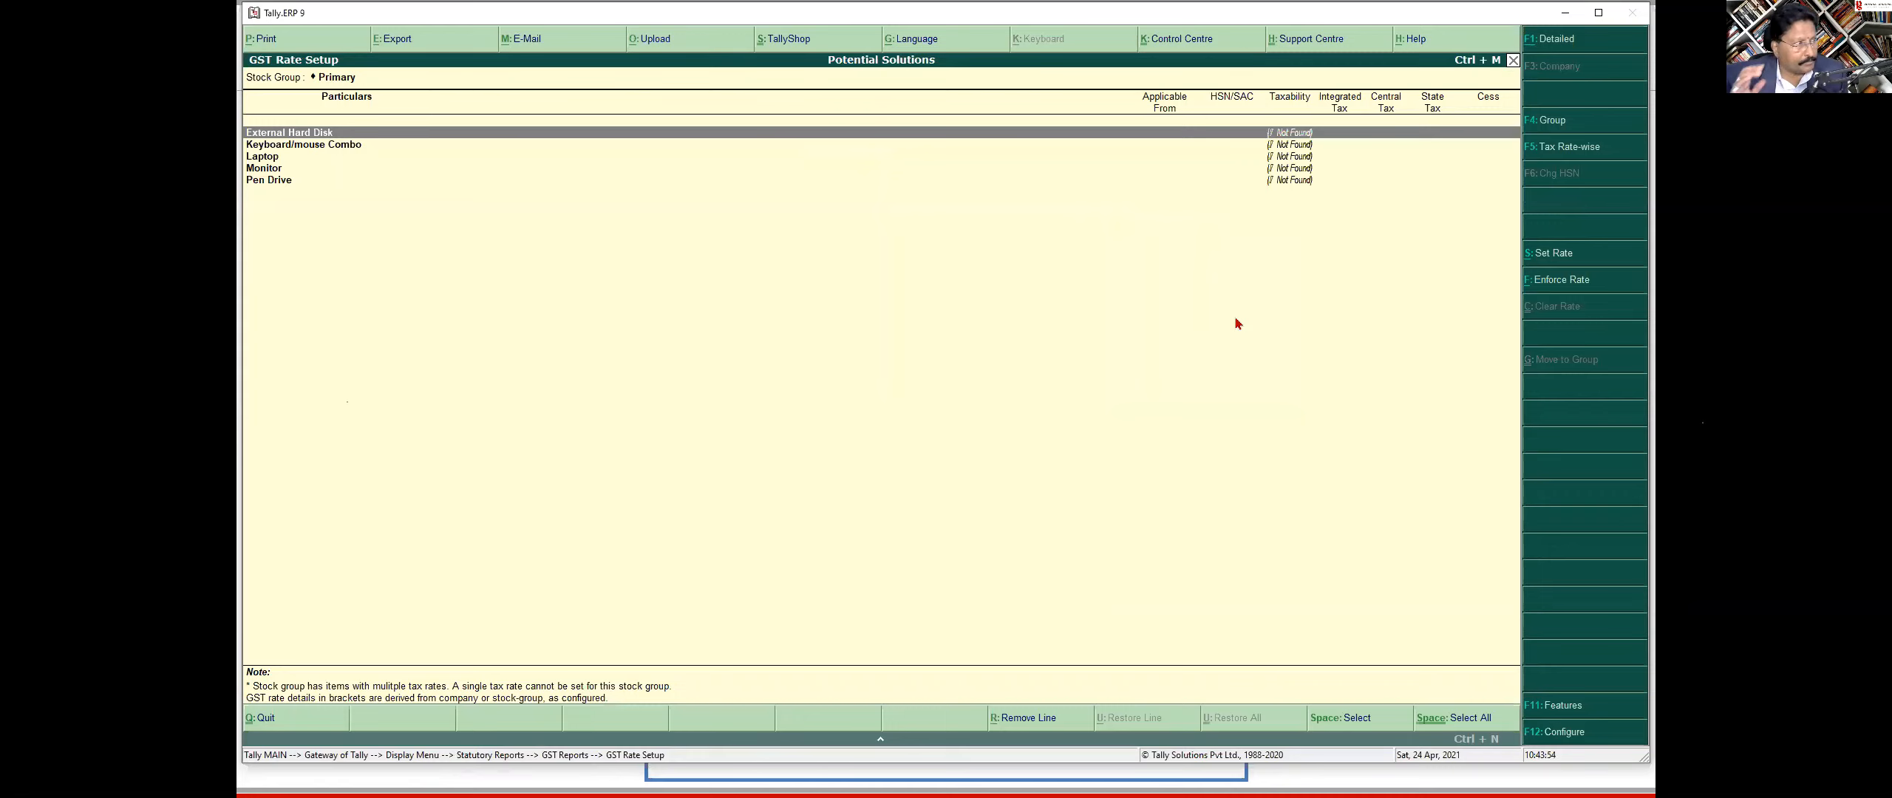
pyautogui.hotkey('alt', 'F1')
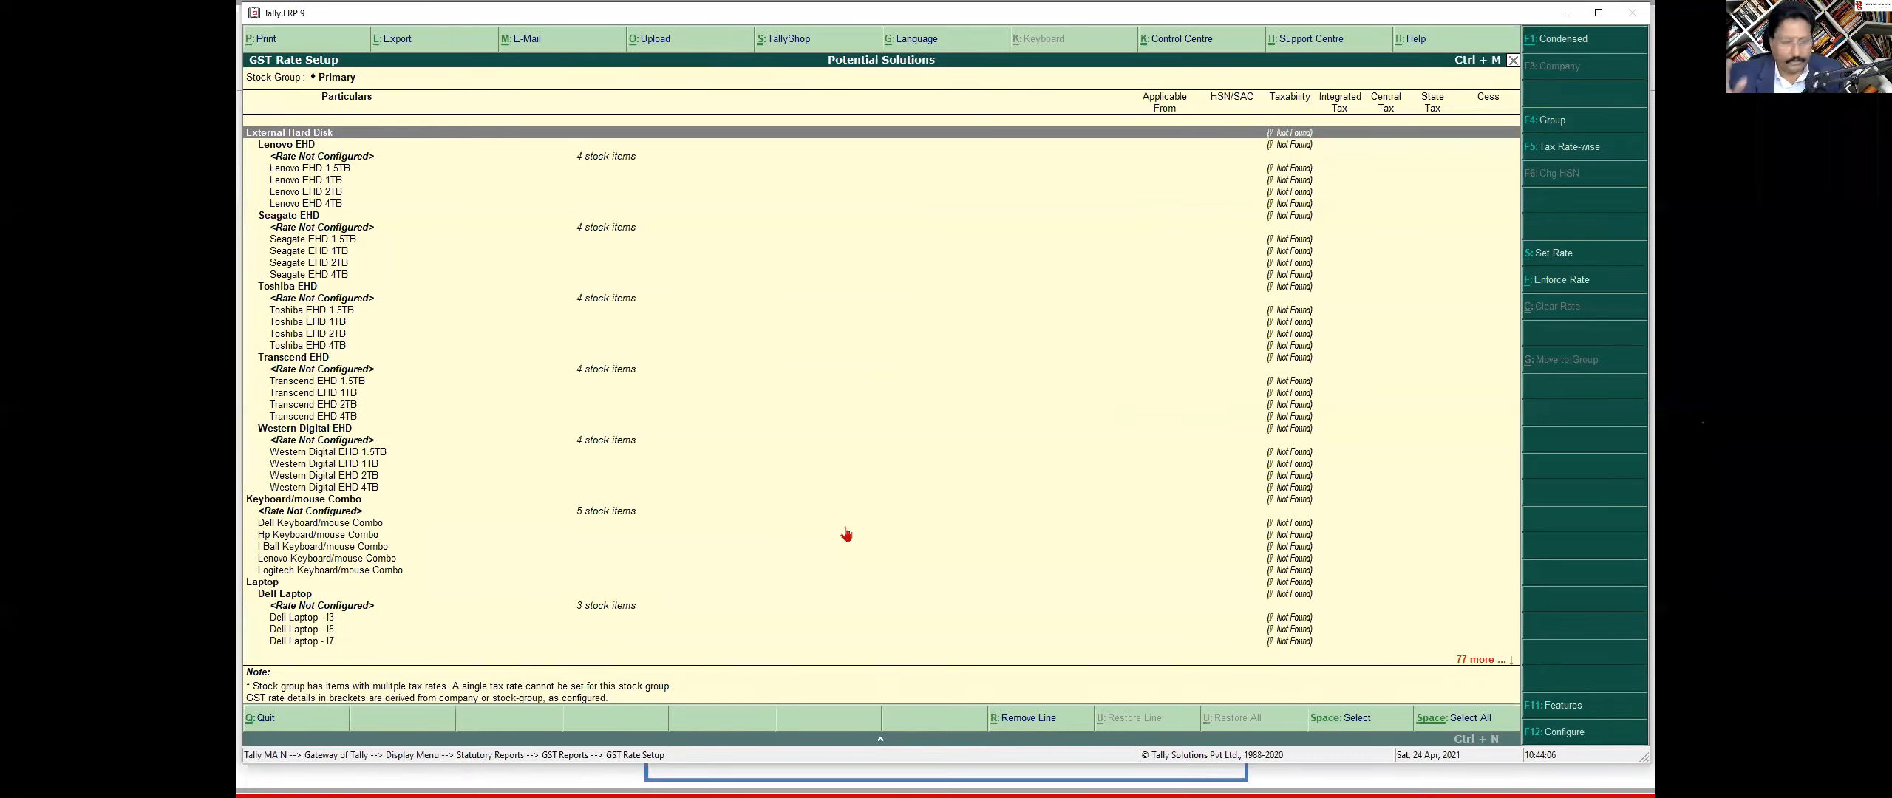
# Step: Examine the Stock Summary item-wise for quantities, rates and values, and return to the Gateway of Tally
pyautogui.press('Escape')
pyautogui.press('Escape')
pyautogui.press('Escape')
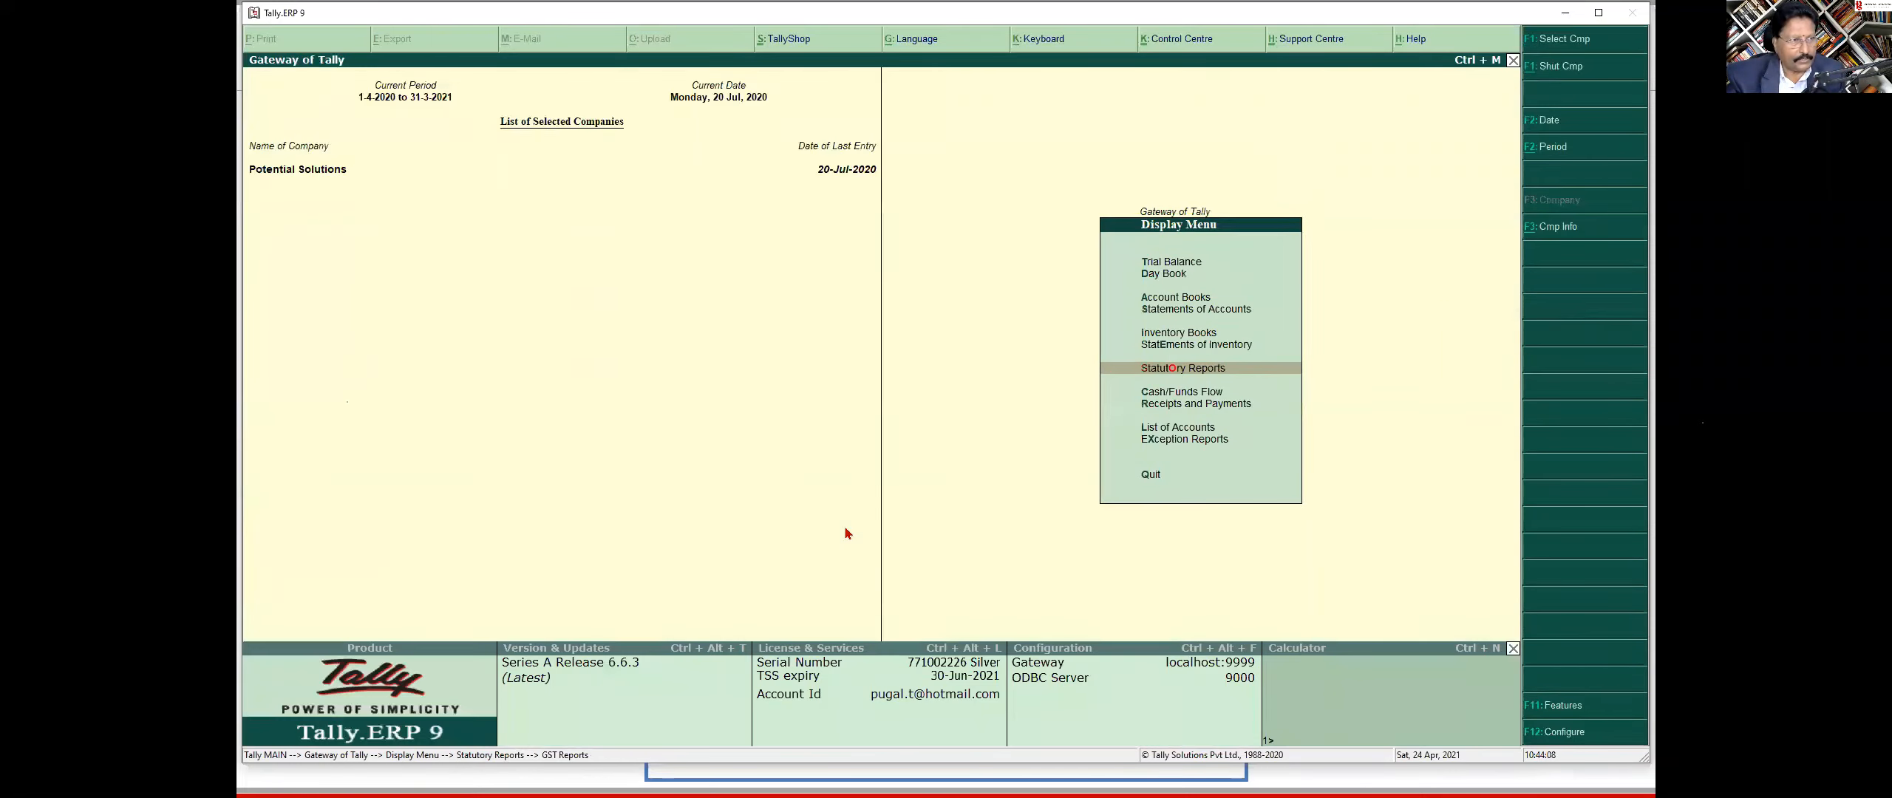
pyautogui.press('Escape')
pyautogui.press('s')
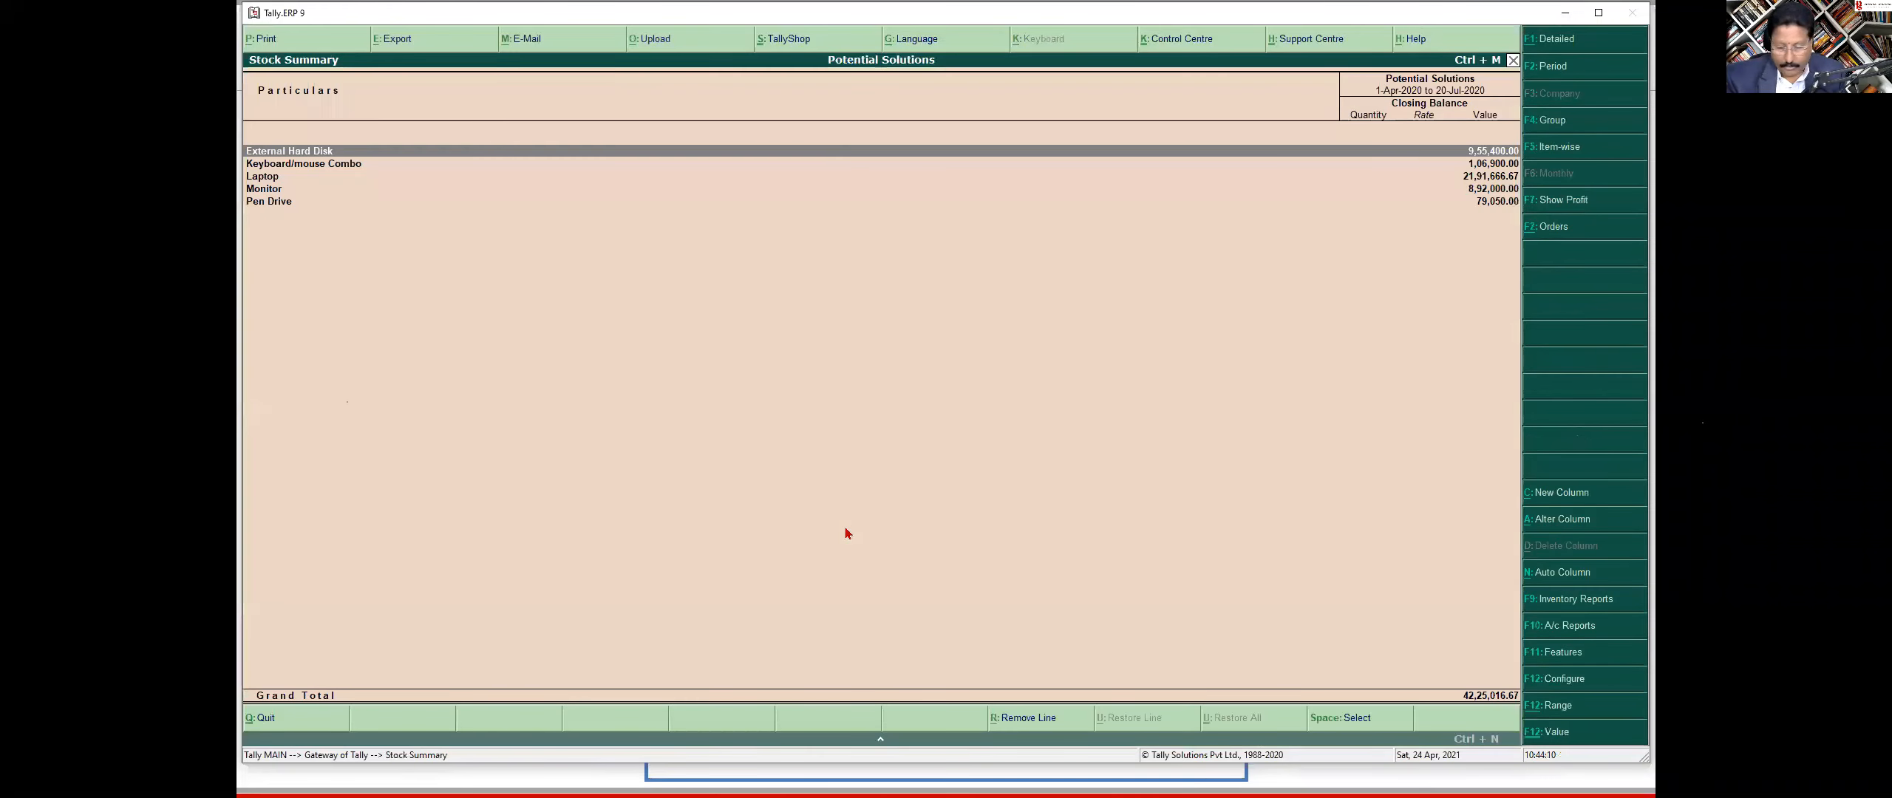
pyautogui.press('F5')
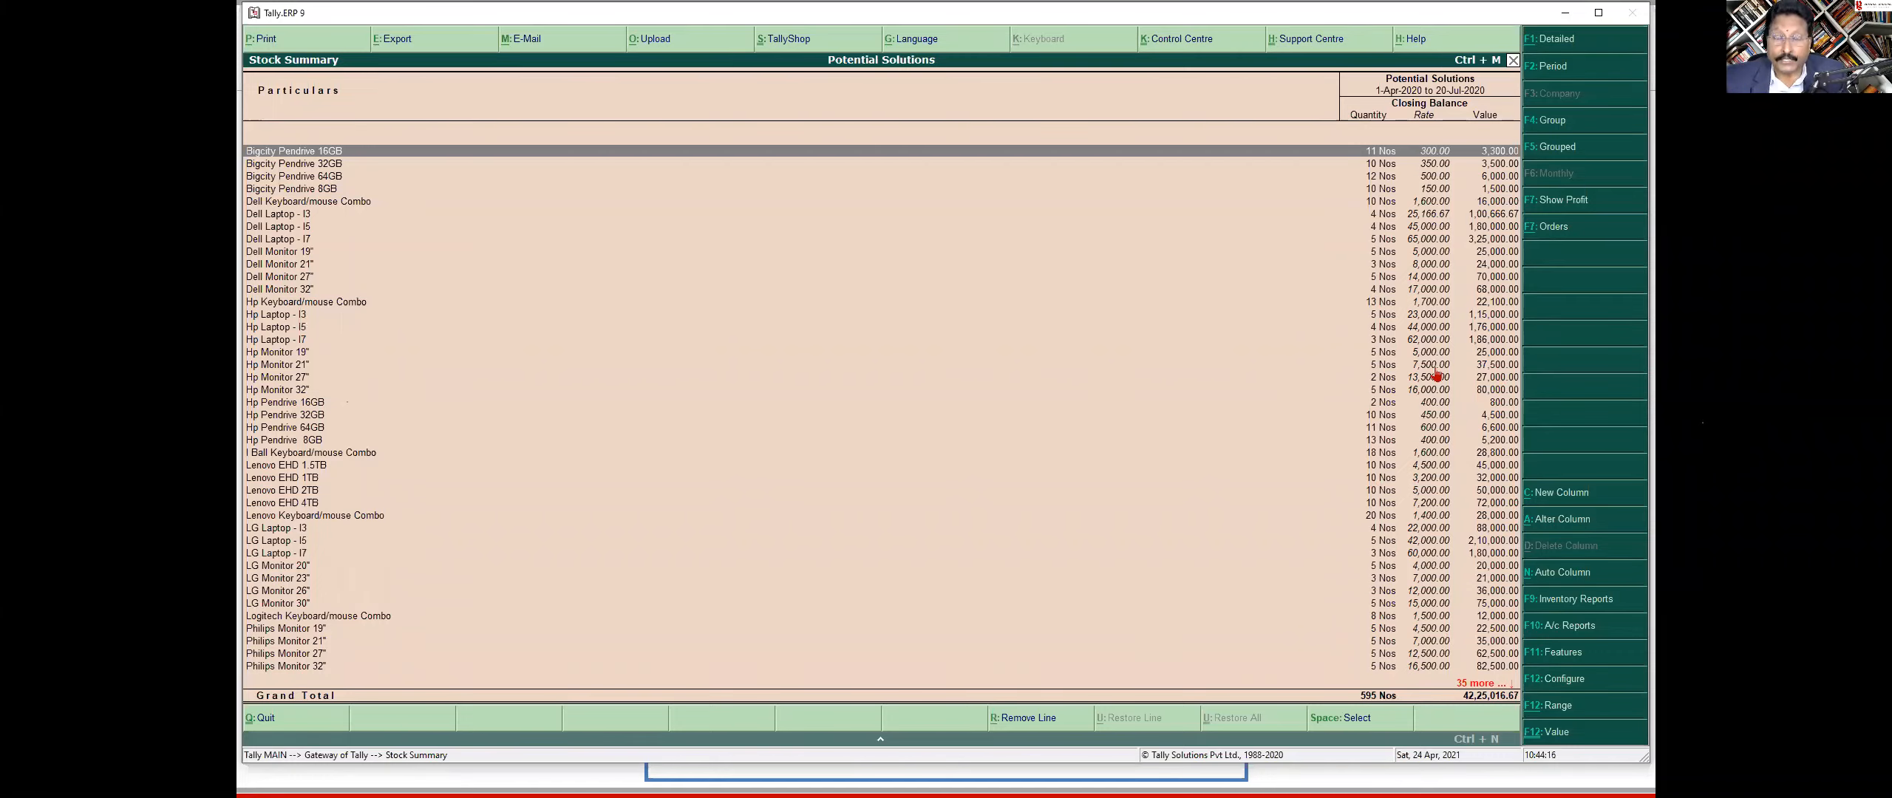
pyautogui.press('Escape')
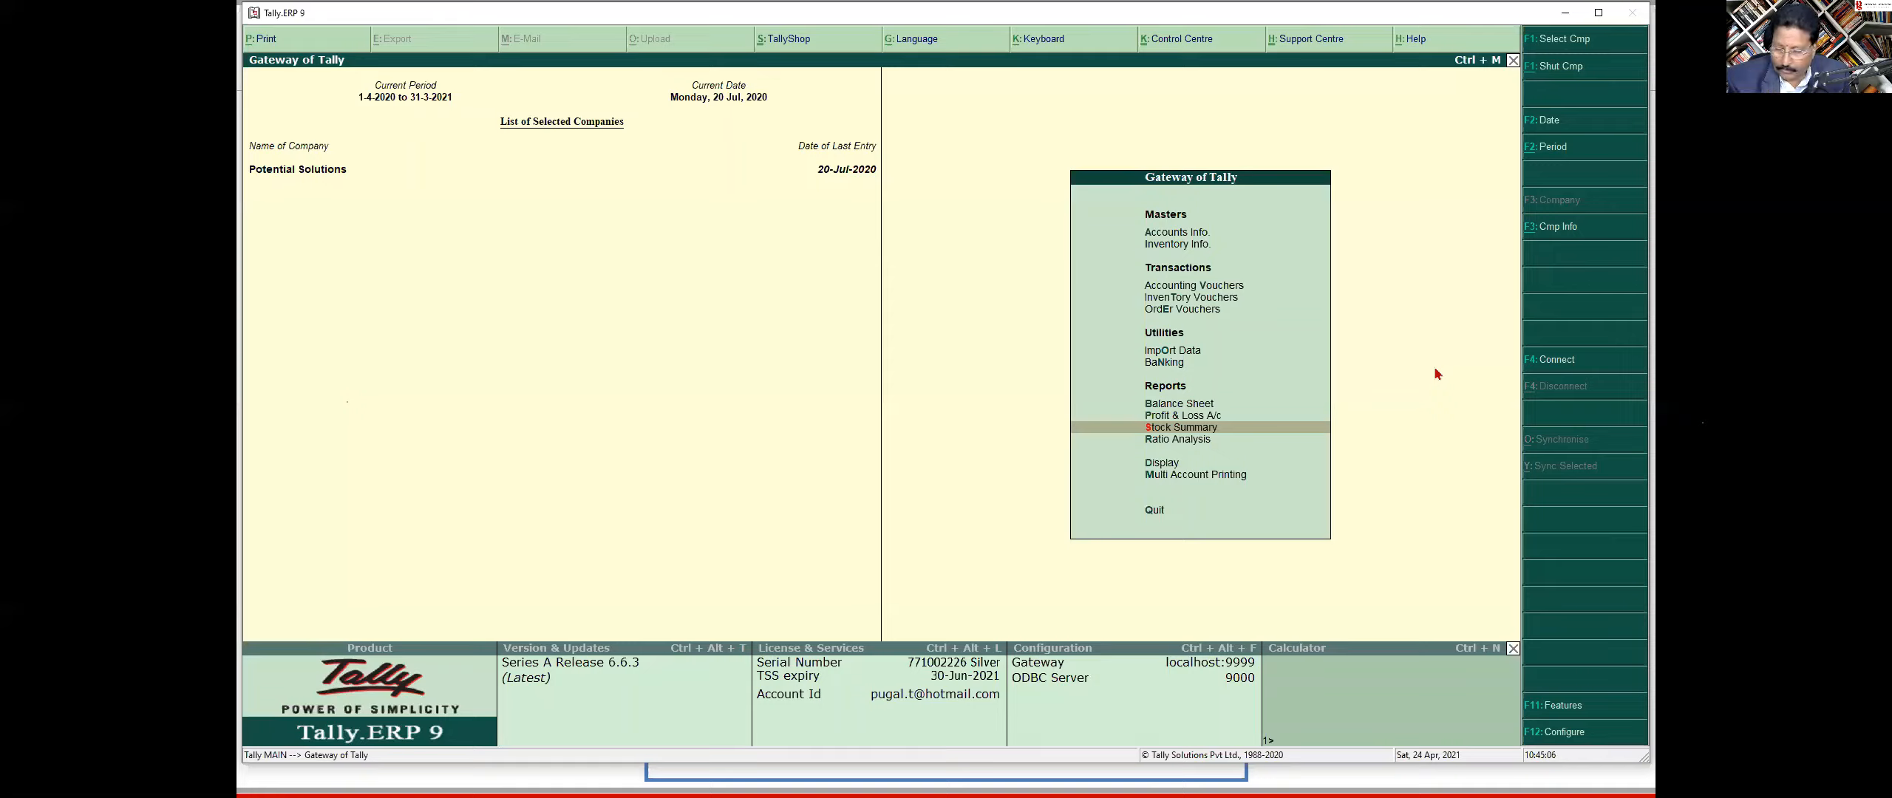
# Step: Open the Statutory & Taxation features of the company
pyautogui.press('F11')
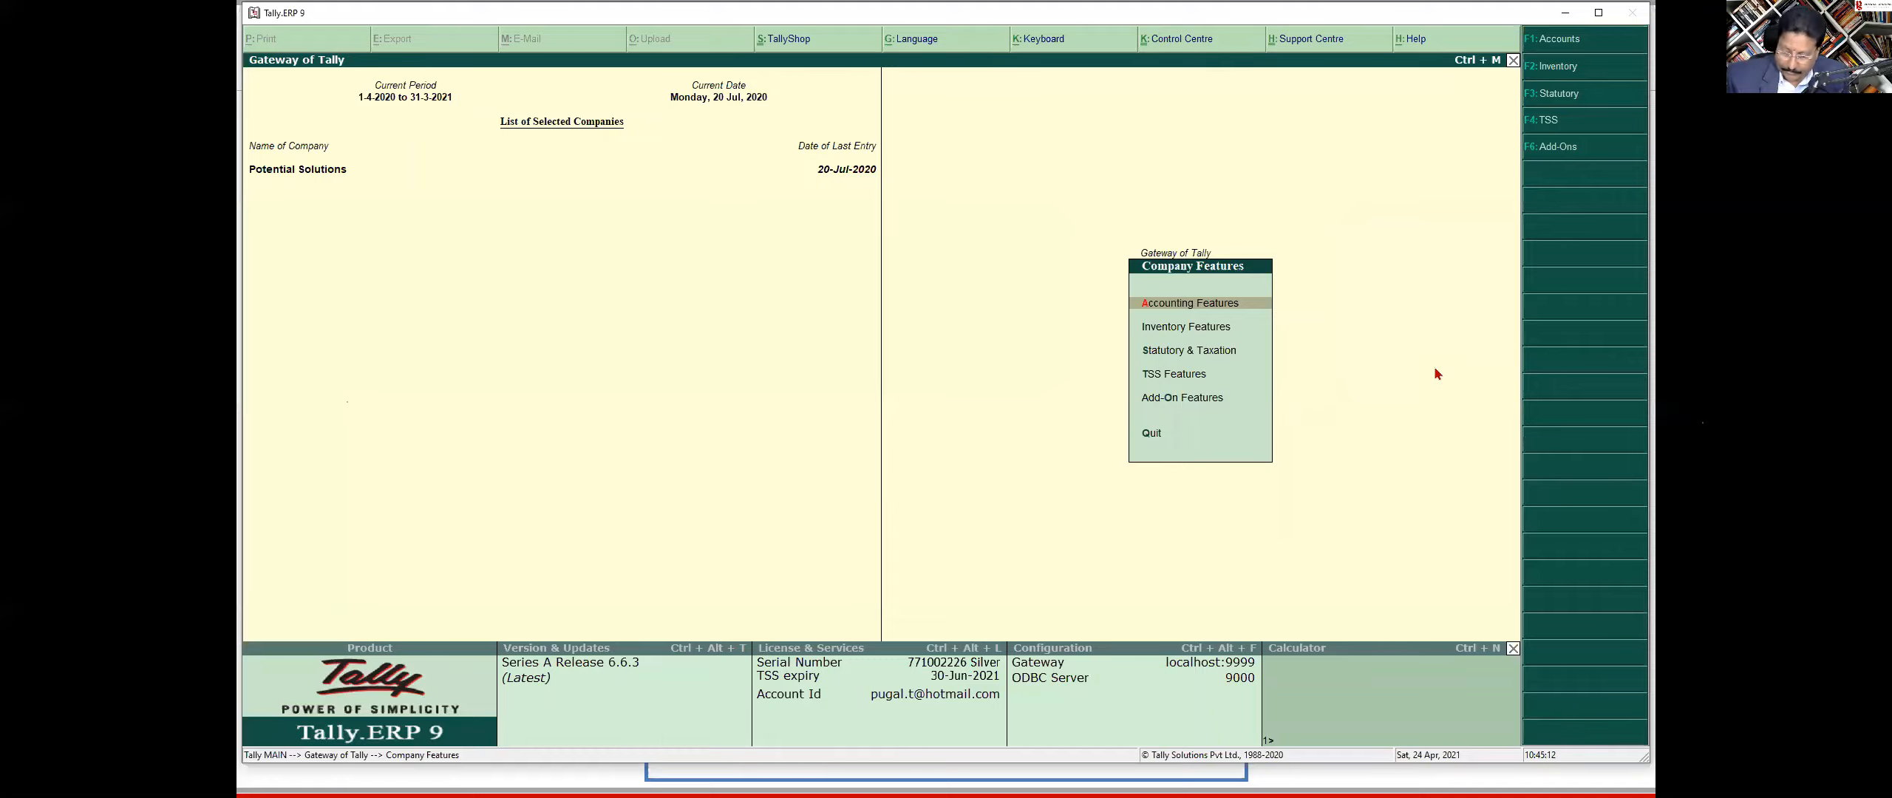
pyautogui.press('Down')
pyautogui.press('Down')
pyautogui.press('Down')
pyautogui.press('Up')
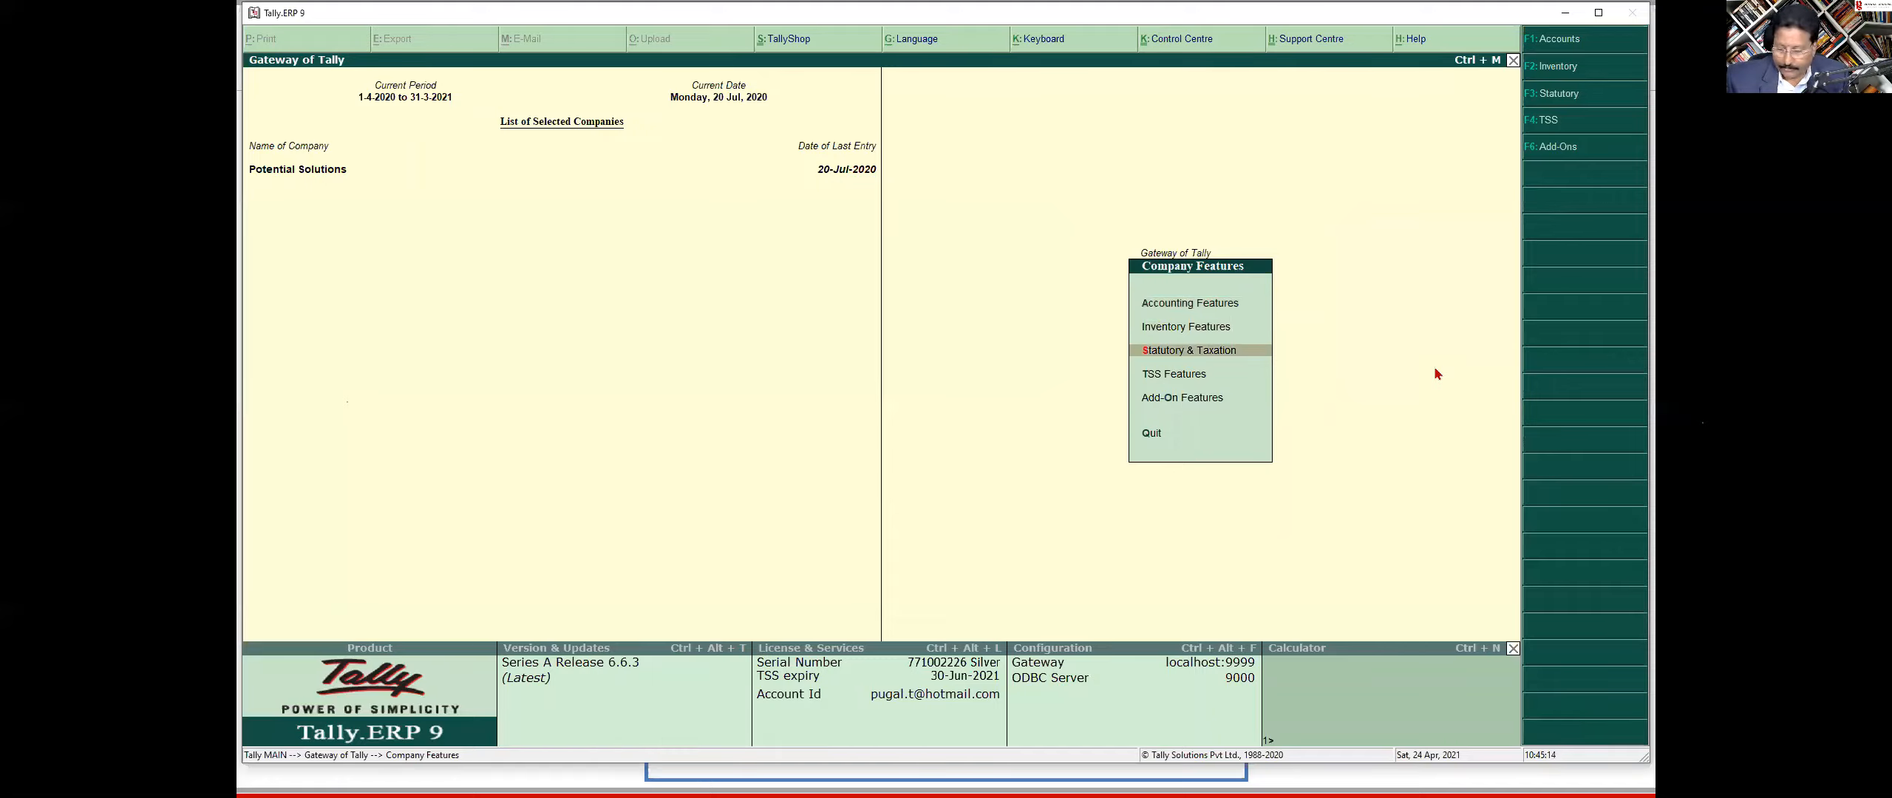
pyautogui.press('Return')
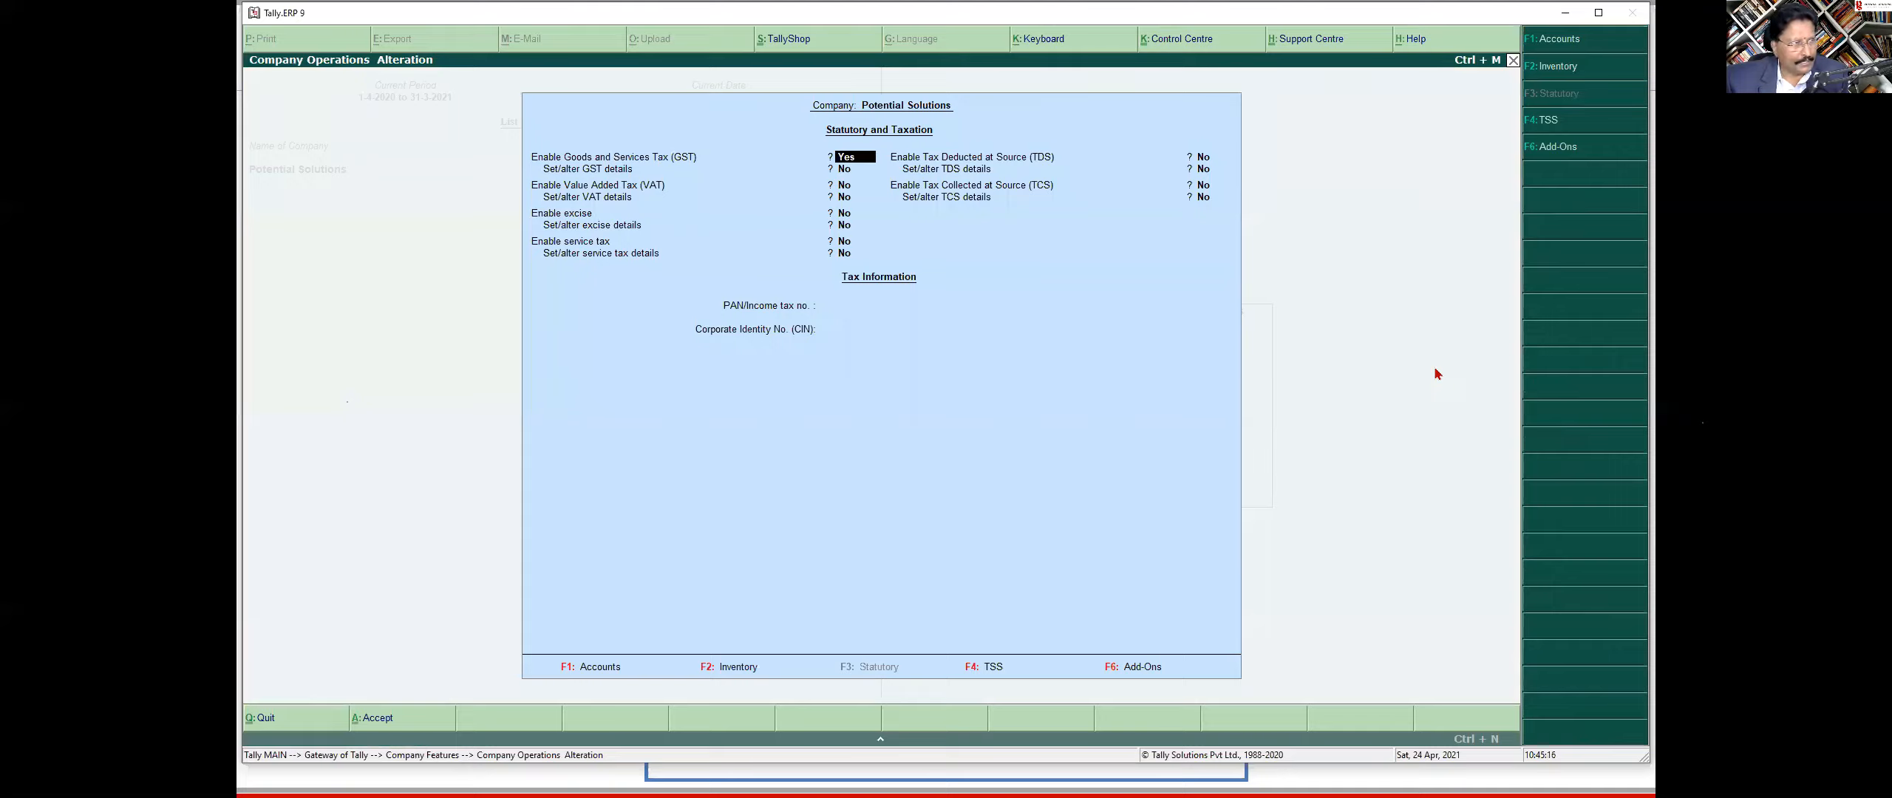
# Step: Keep Goods and Services Tax enabled and set Set/alter GST details to Yes to open the company's GST details
pyautogui.write('n')
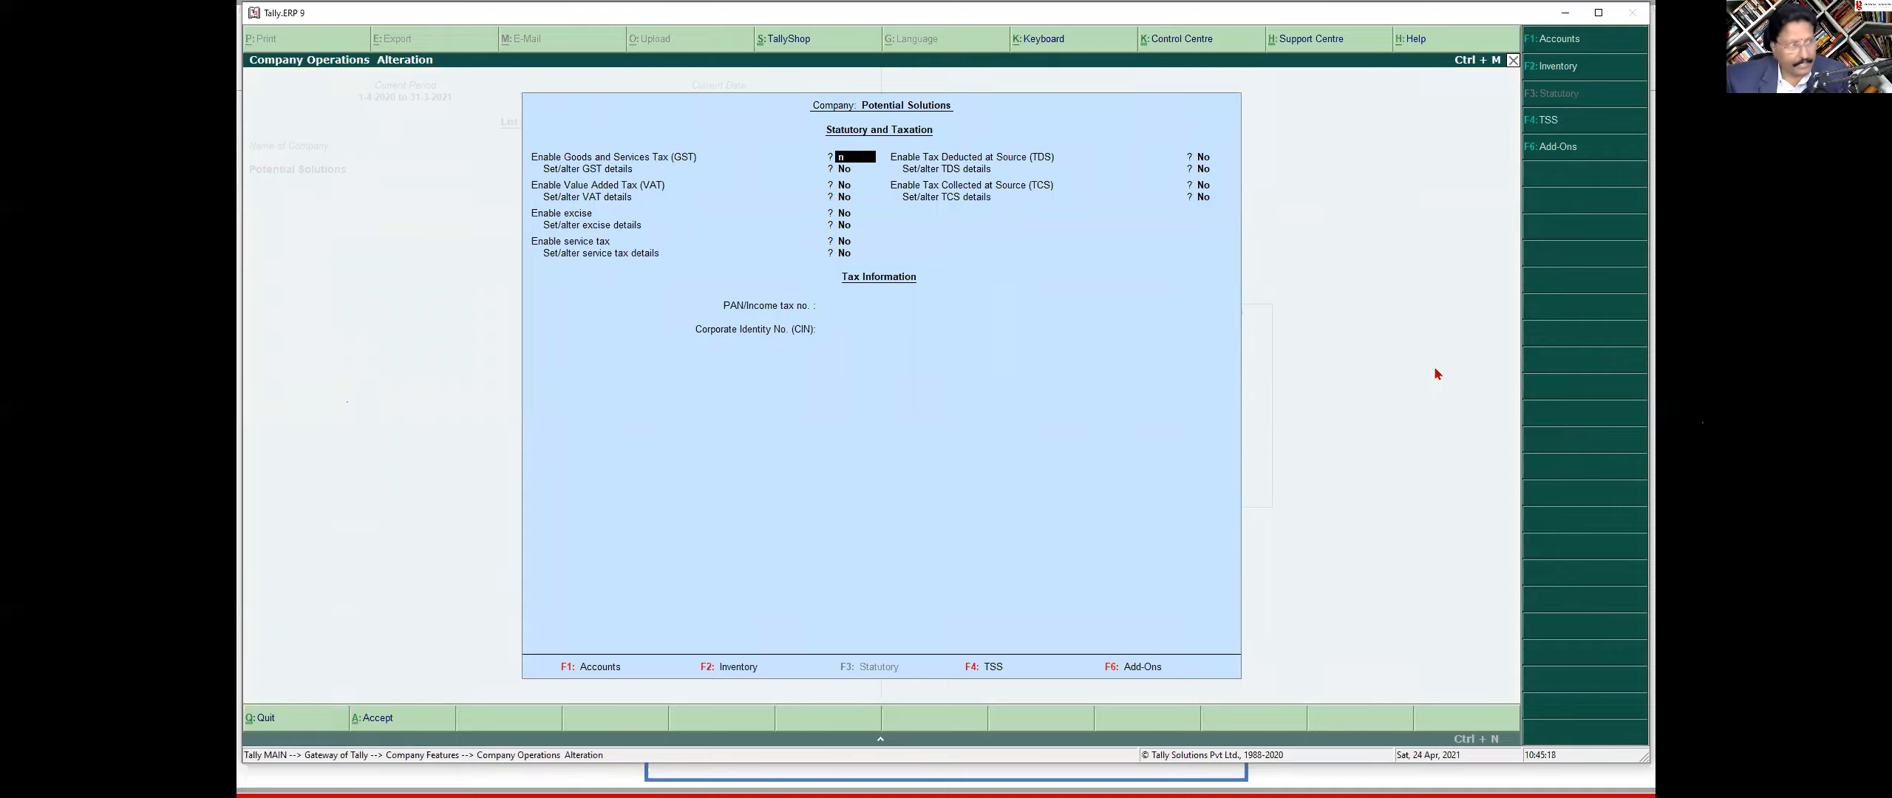
pyautogui.write('y')
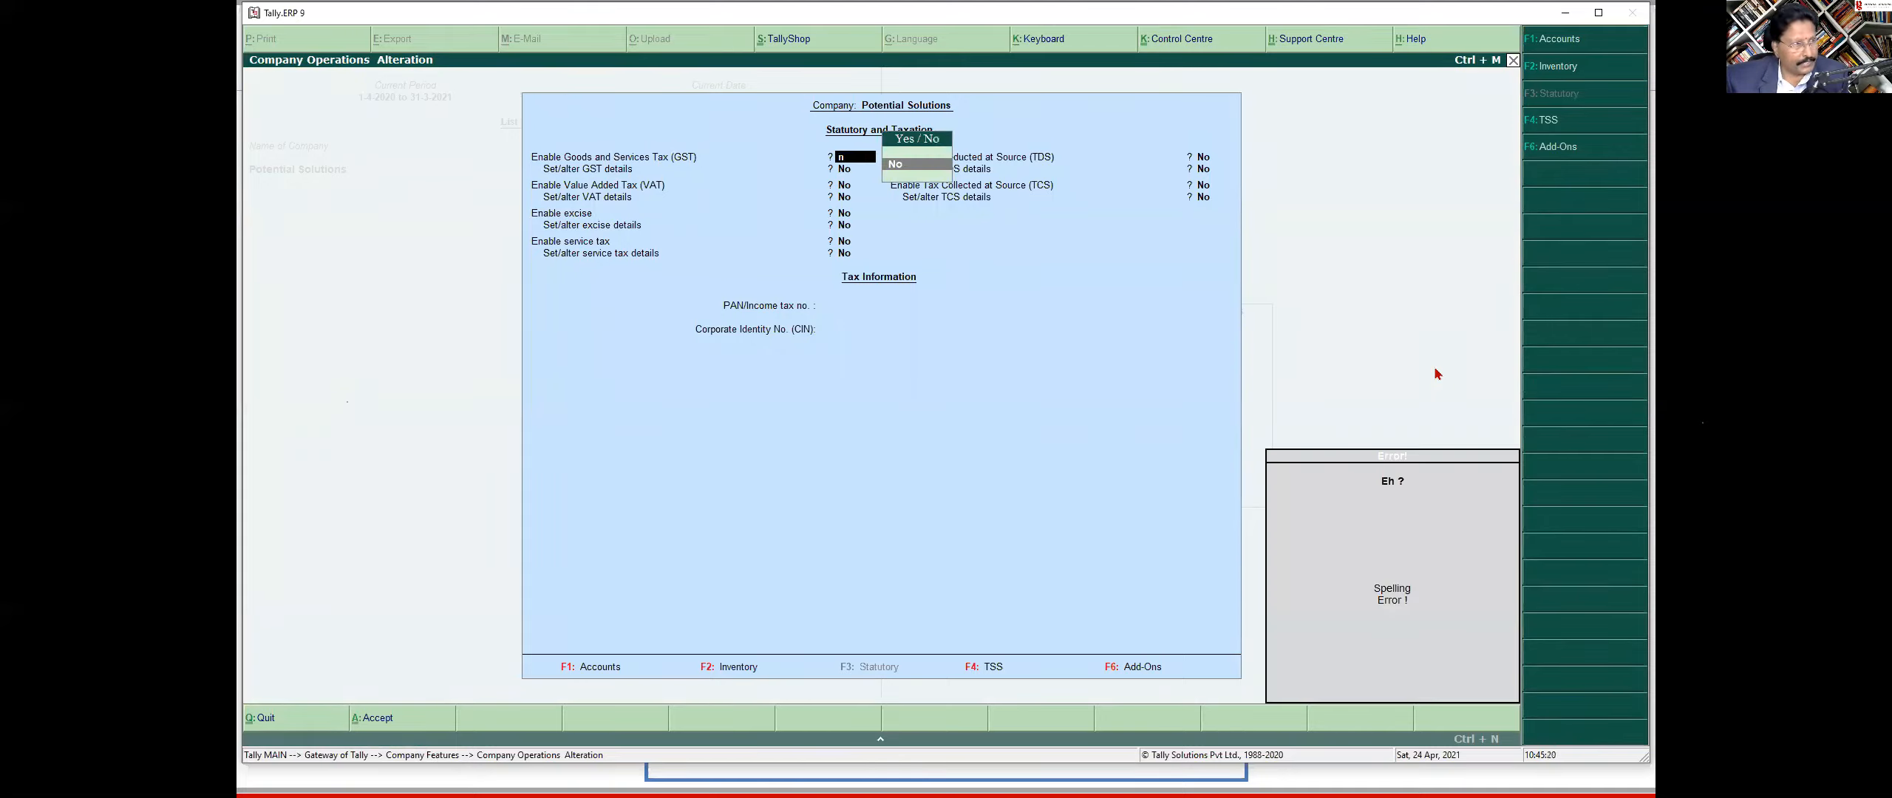
pyautogui.press('BackSpace')
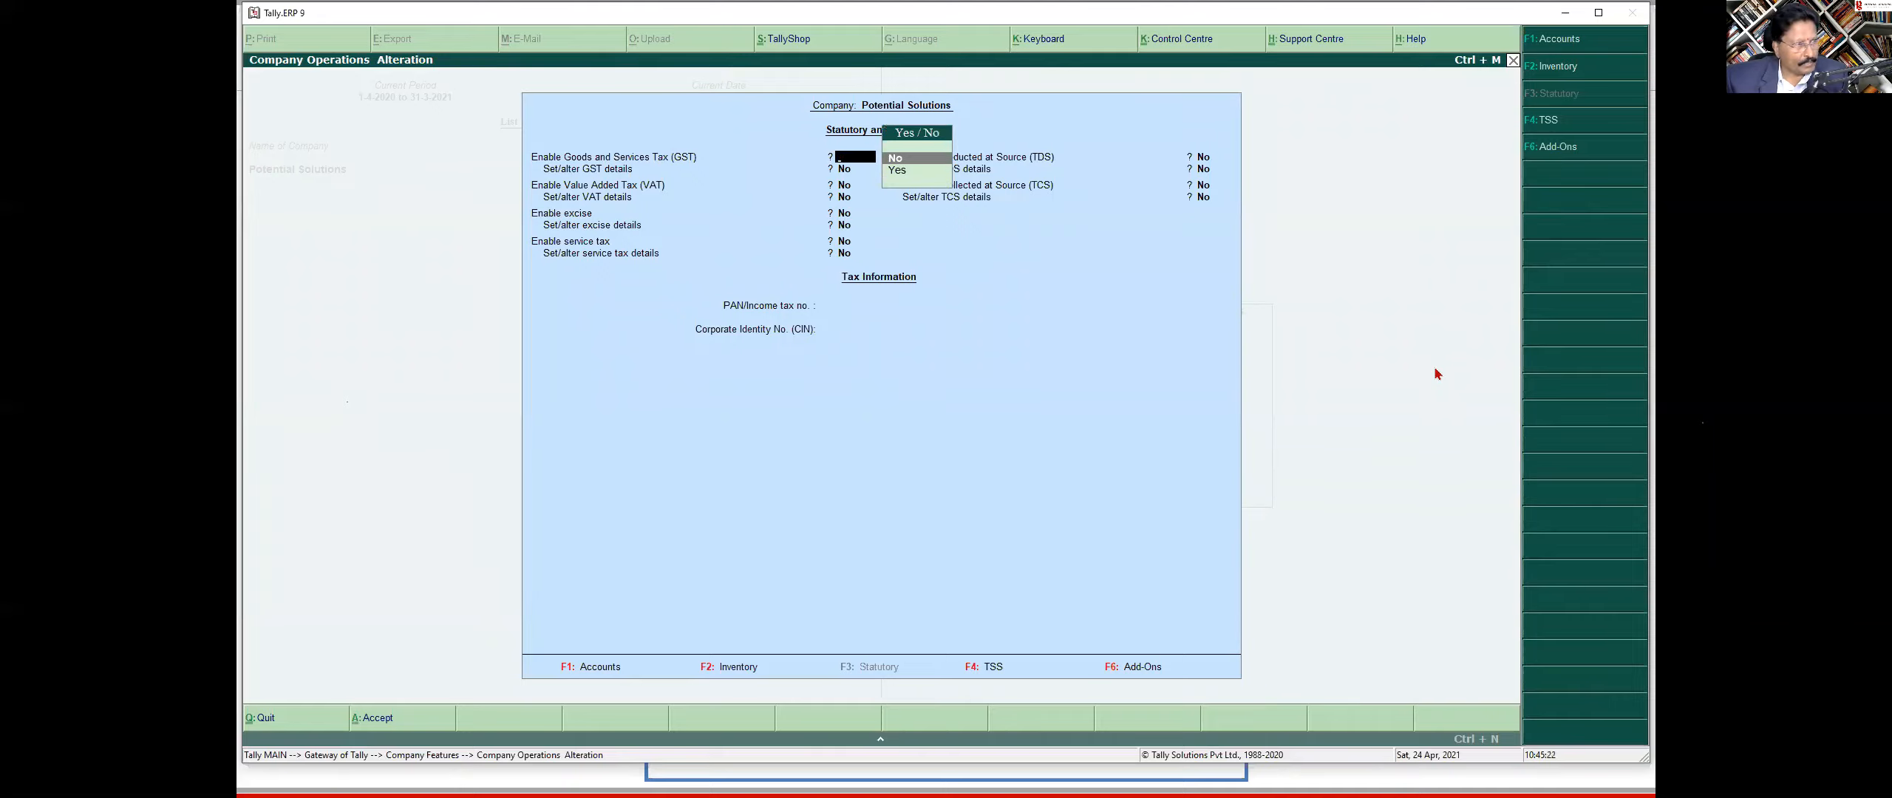
pyautogui.press('Down')
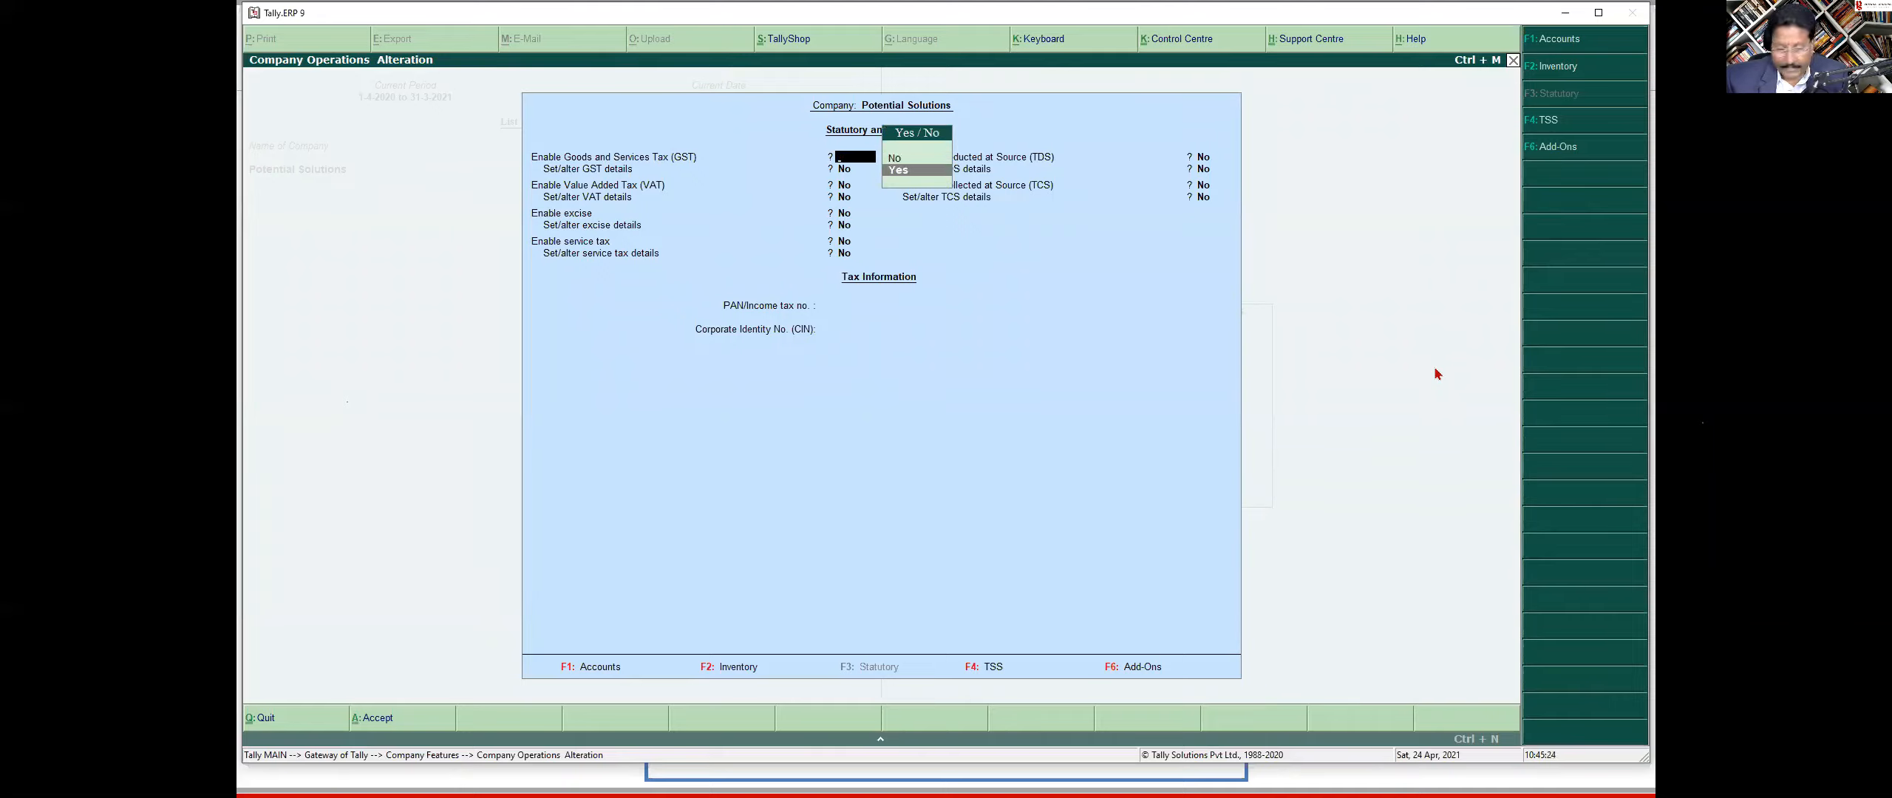
pyautogui.press('Return')
pyautogui.write('y')
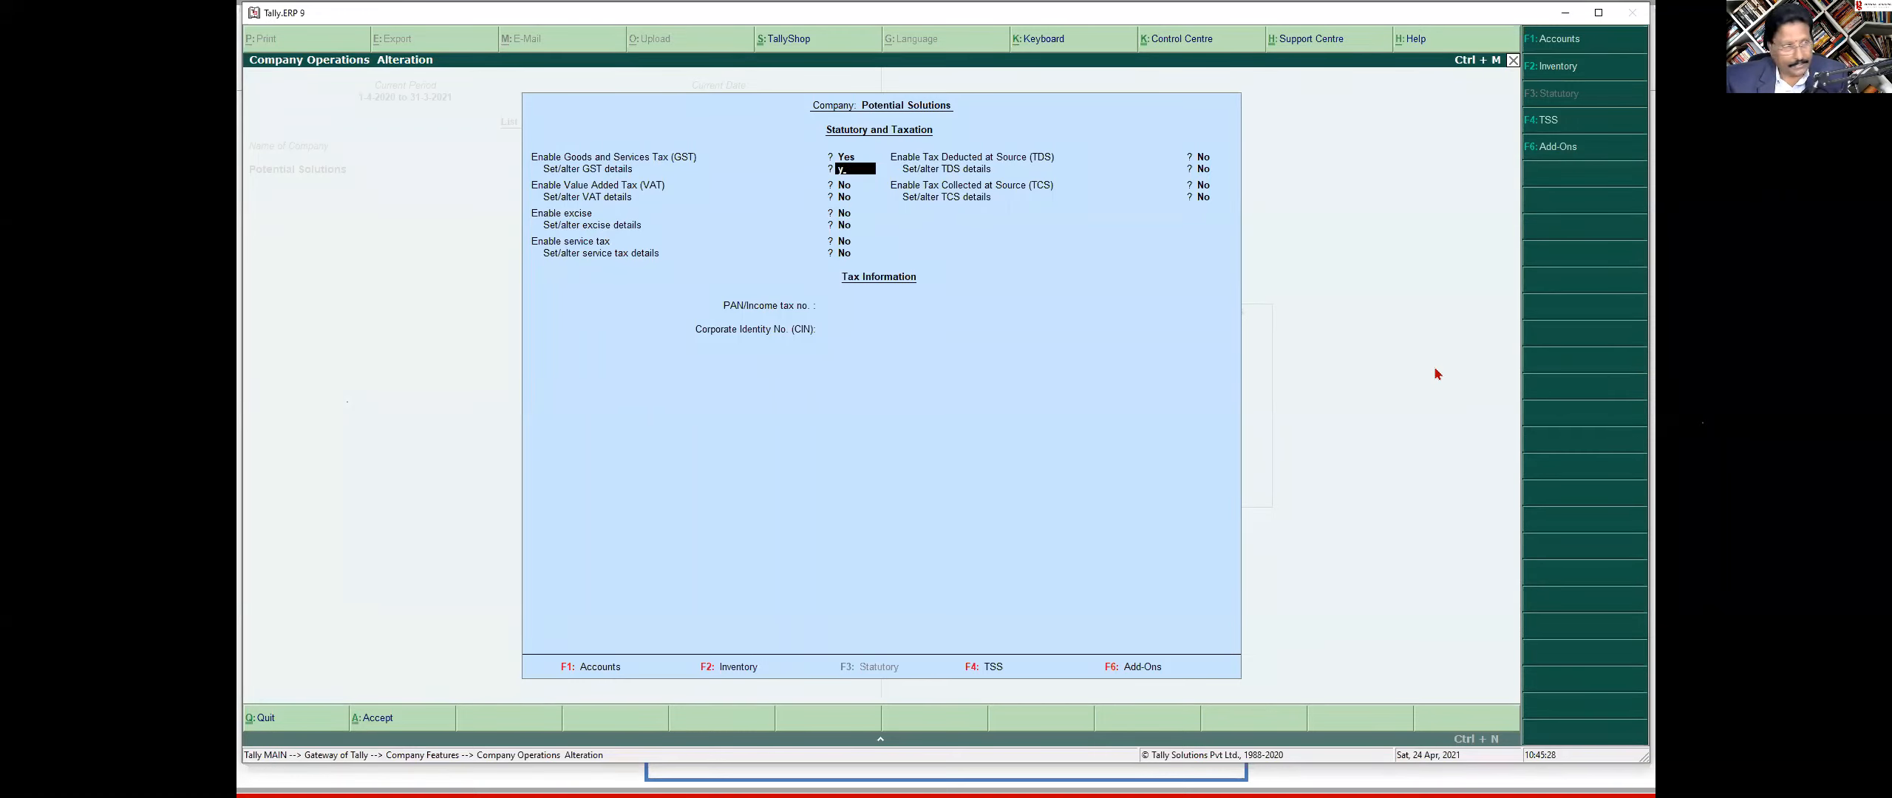
pyautogui.press('Return')
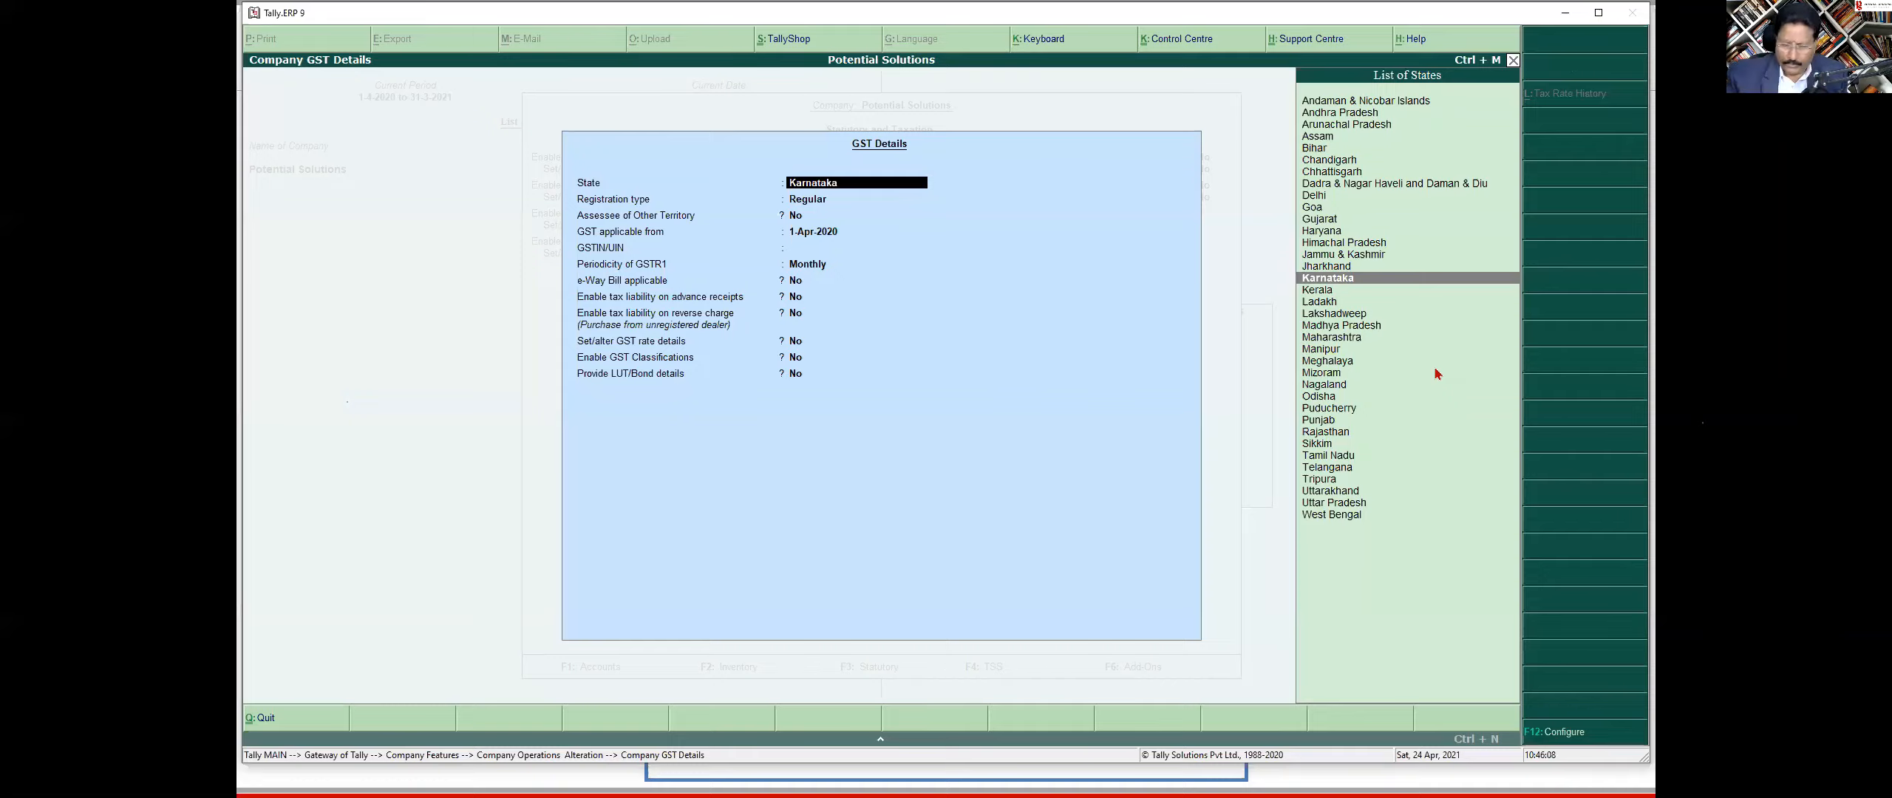
# Step: Accept Karnataka as state, Regular registration, No for Assessee of Other Territory, and GST applicable from 1-Apr-2020
pyautogui.press('Return')
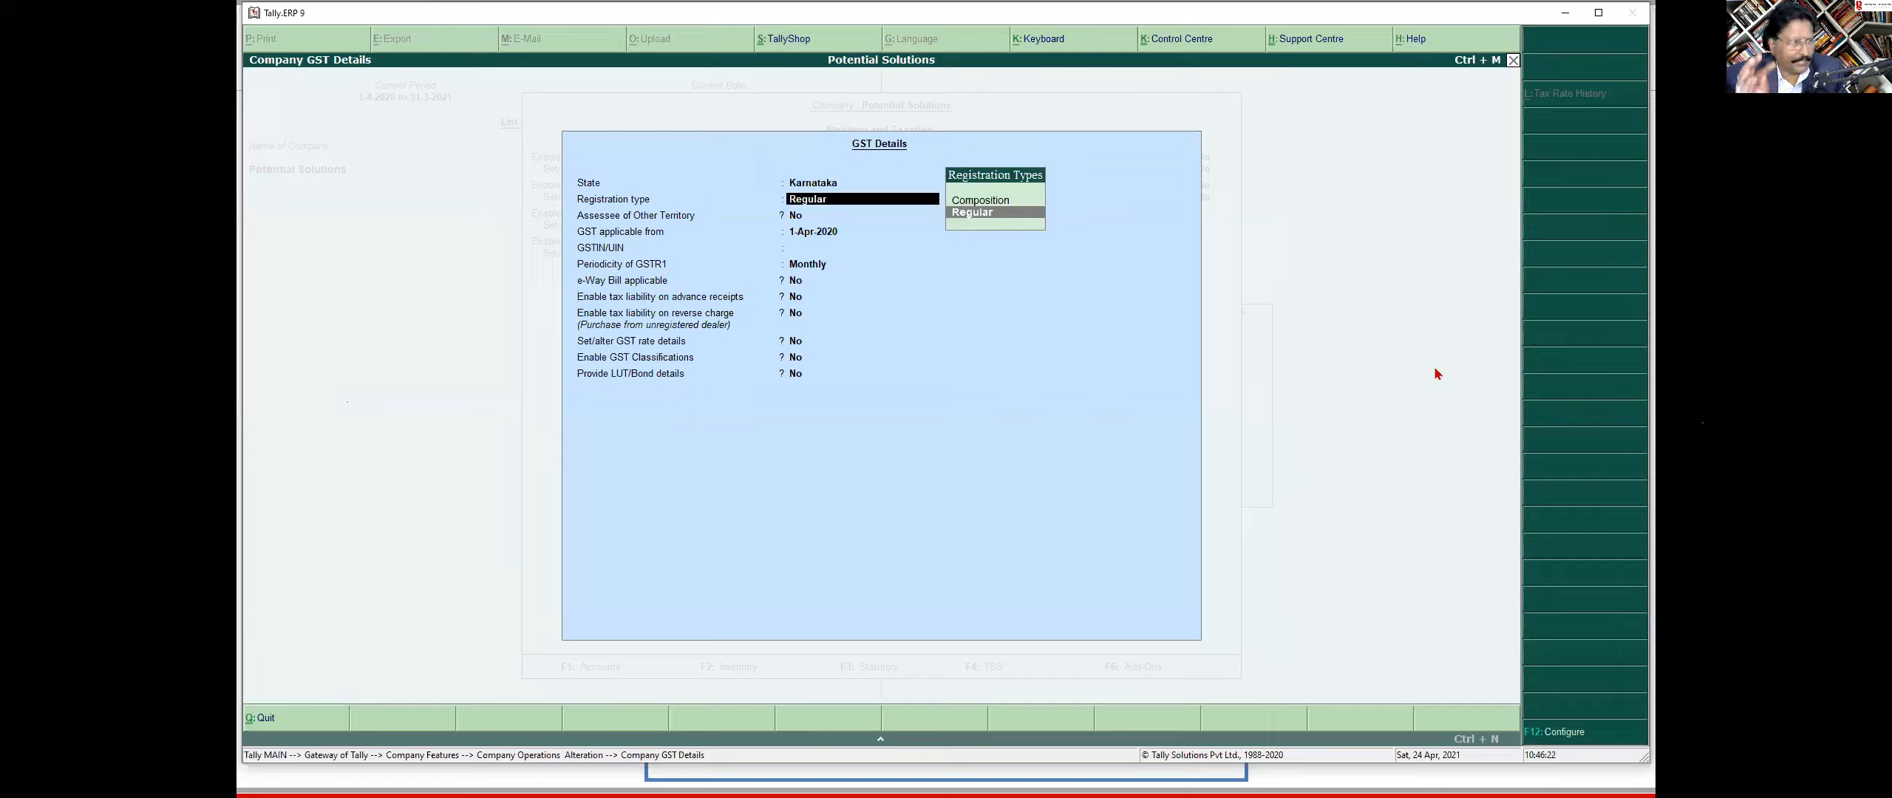
pyautogui.press('Return')
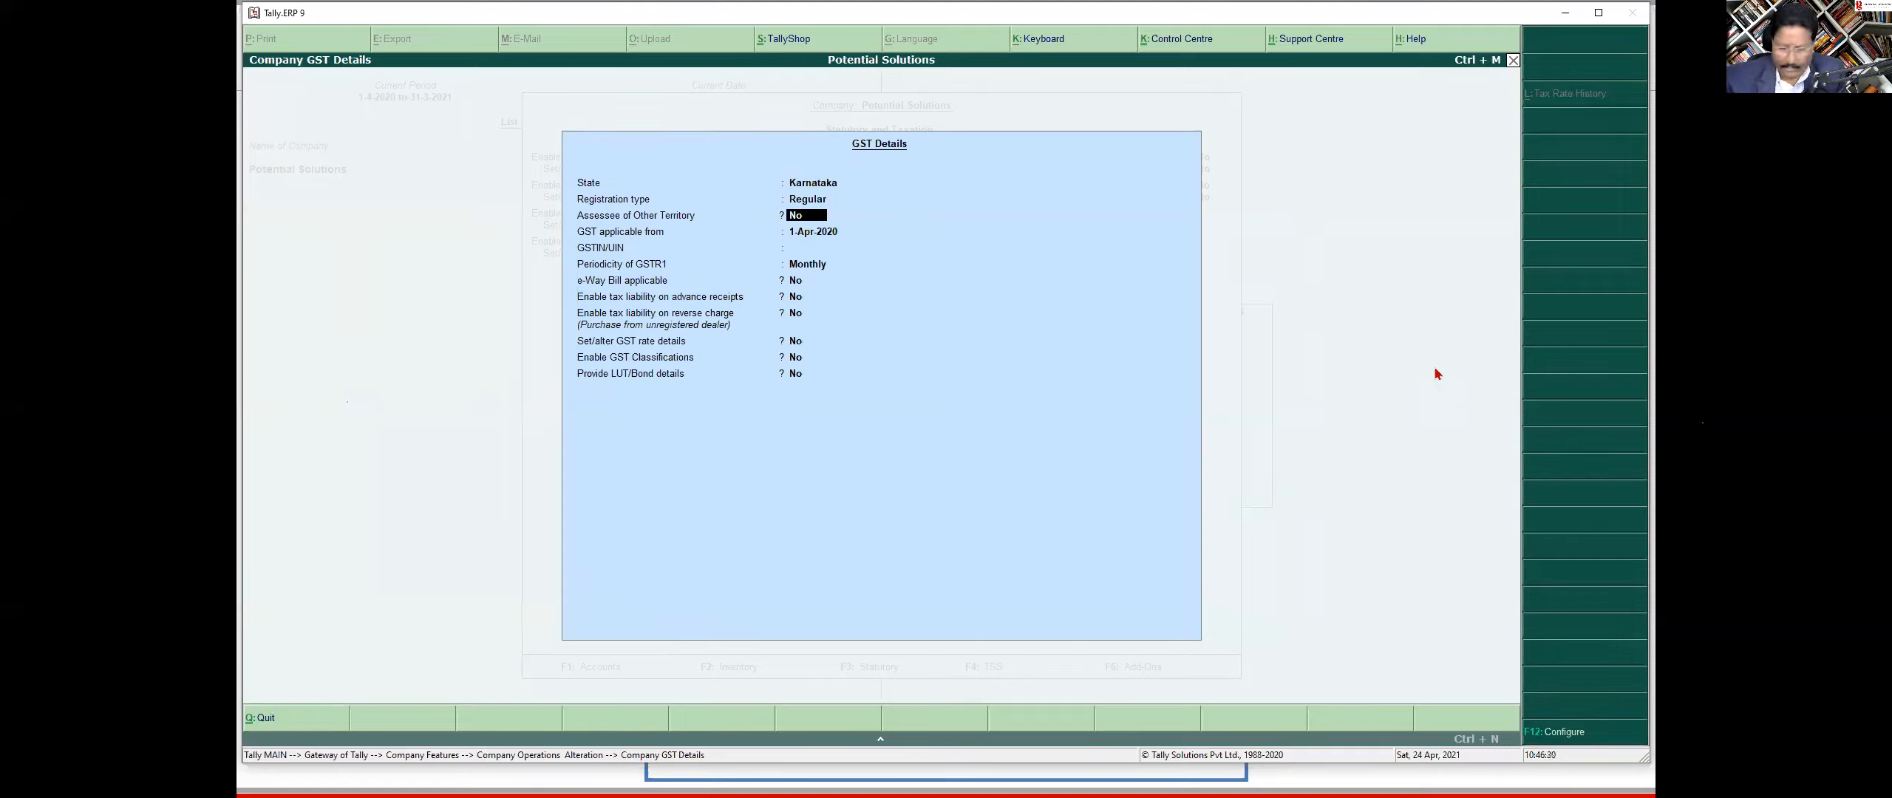
pyautogui.press('Return')
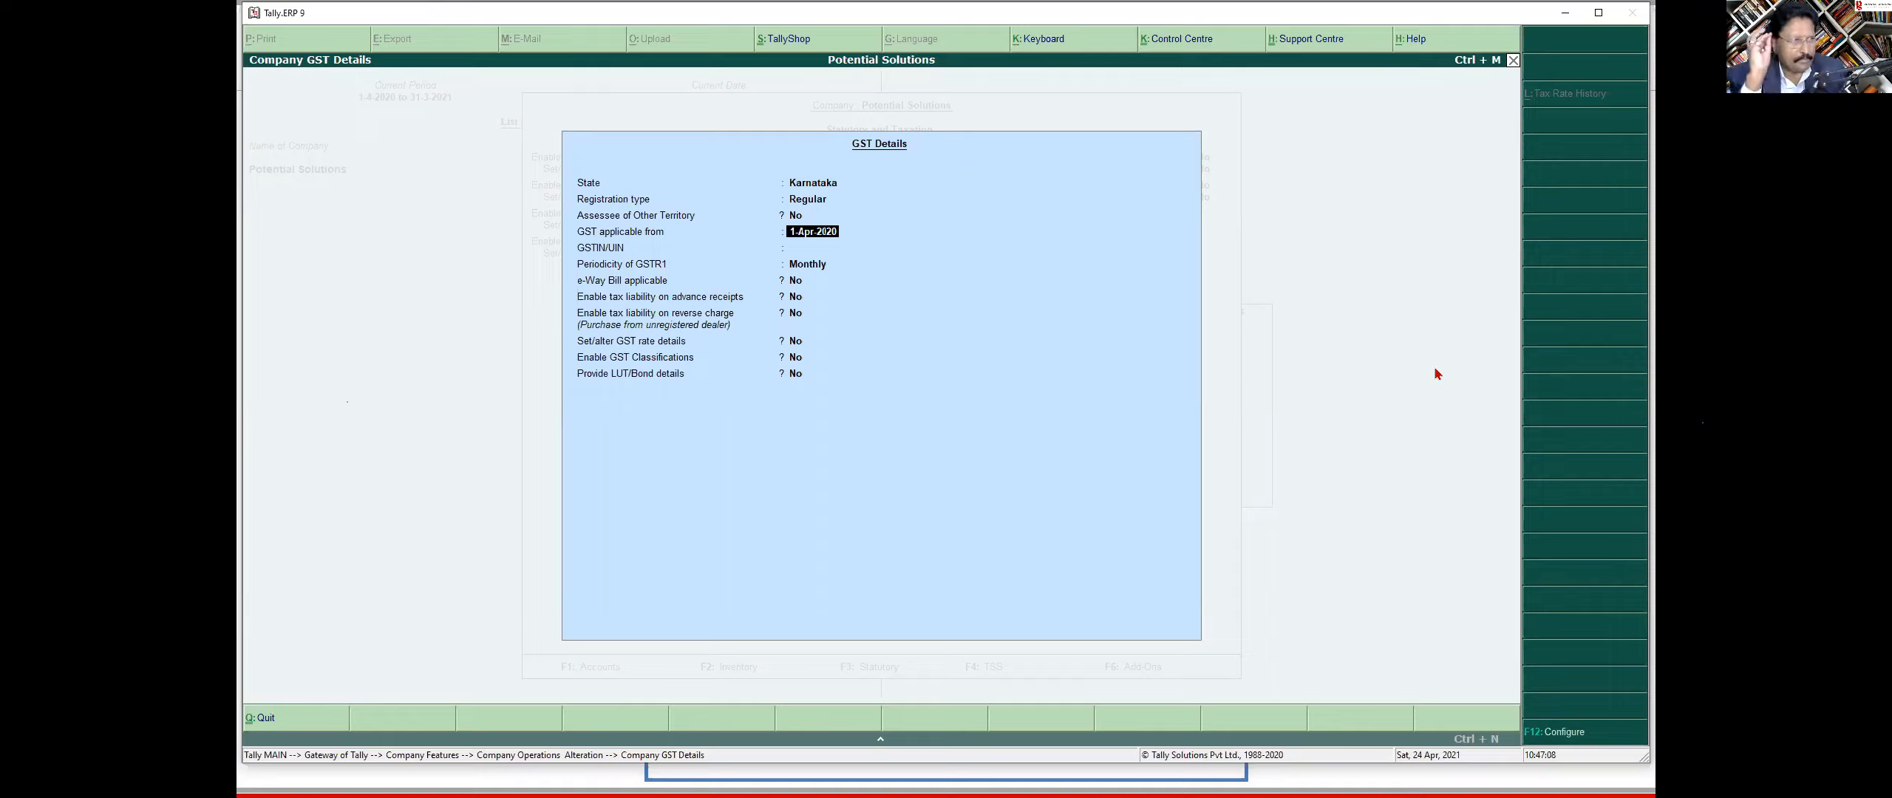
pyautogui.press('Return')
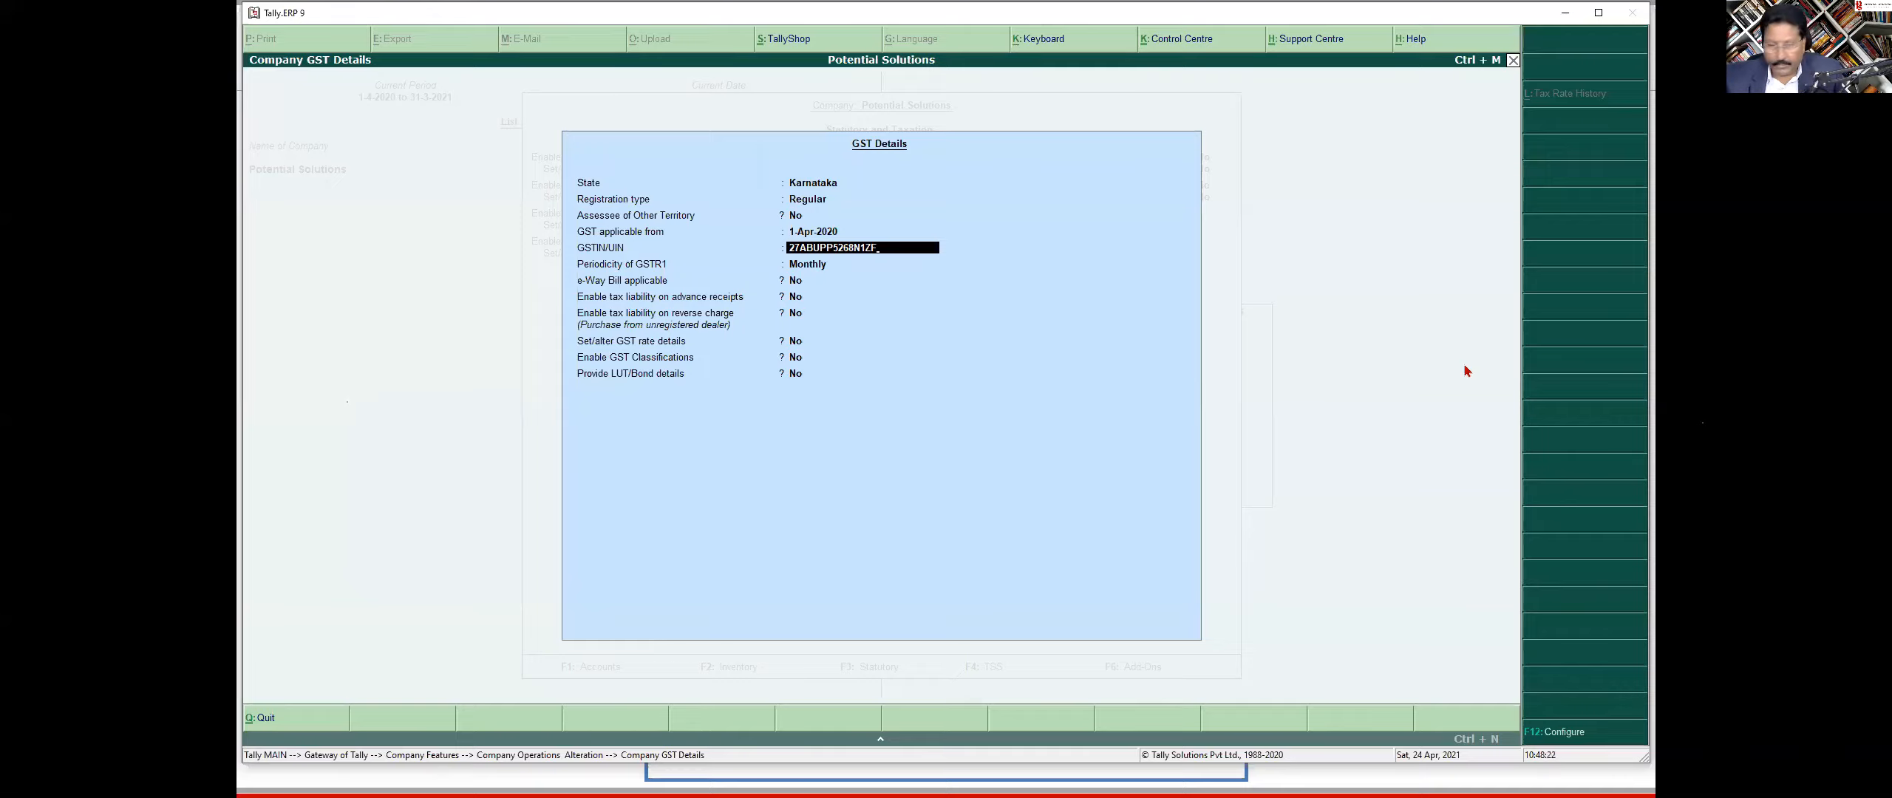
# Step: Enter the company's GSTIN/UIN, with its state code corrected to 29
pyautogui.press('Return')
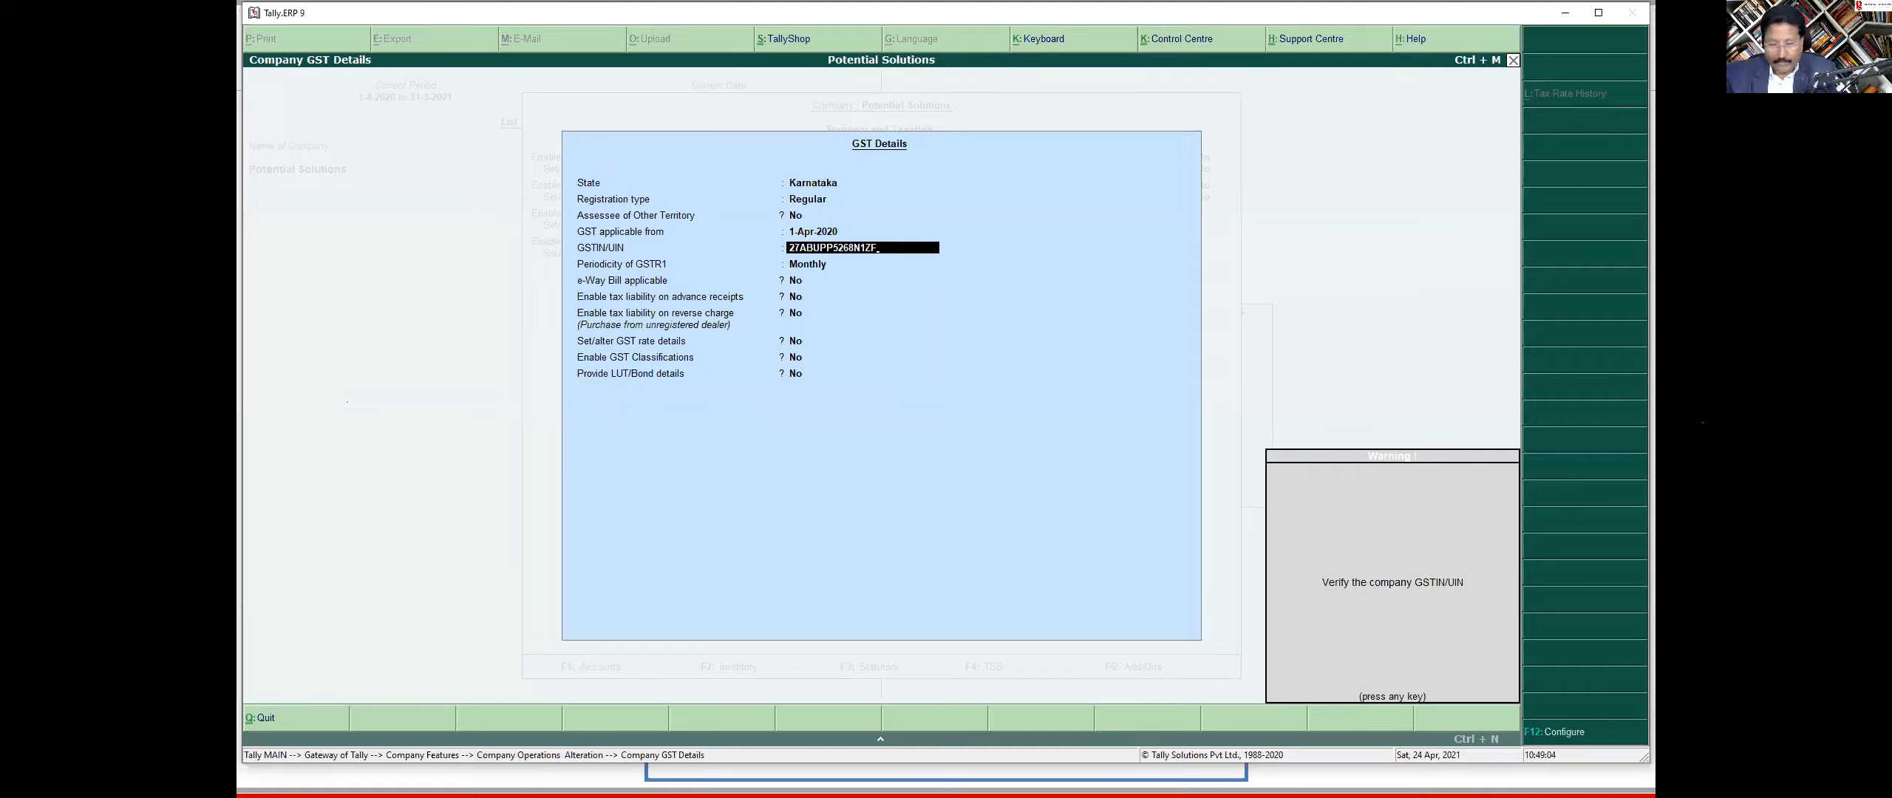
pyautogui.press('Return')
pyautogui.press('BackSpace')
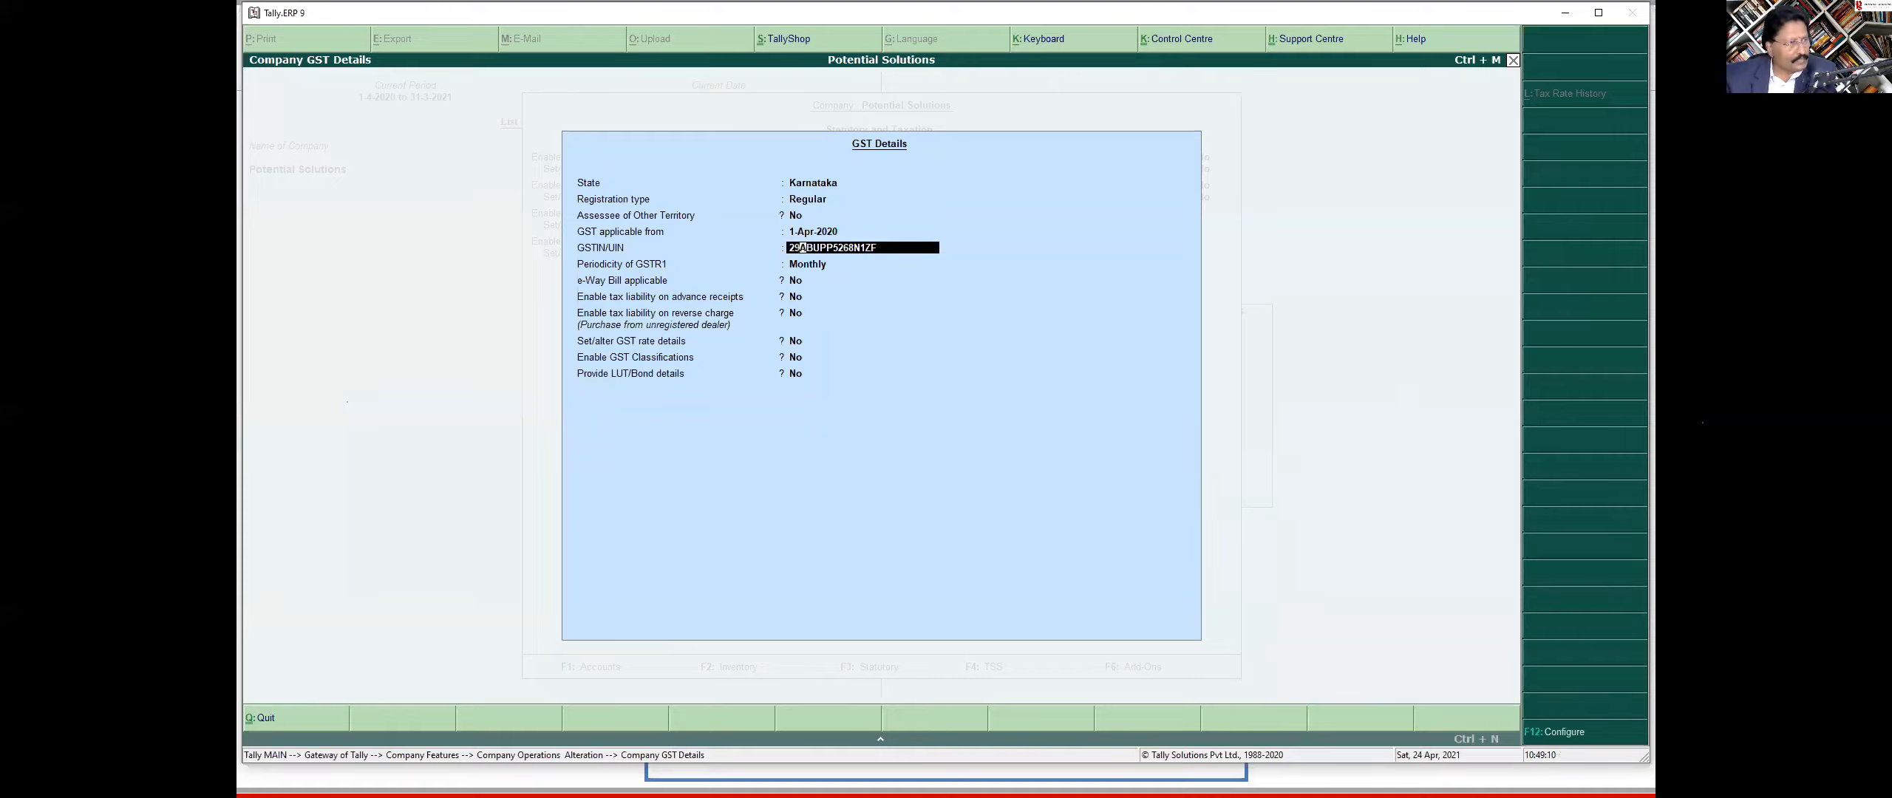
pyautogui.press('Return')
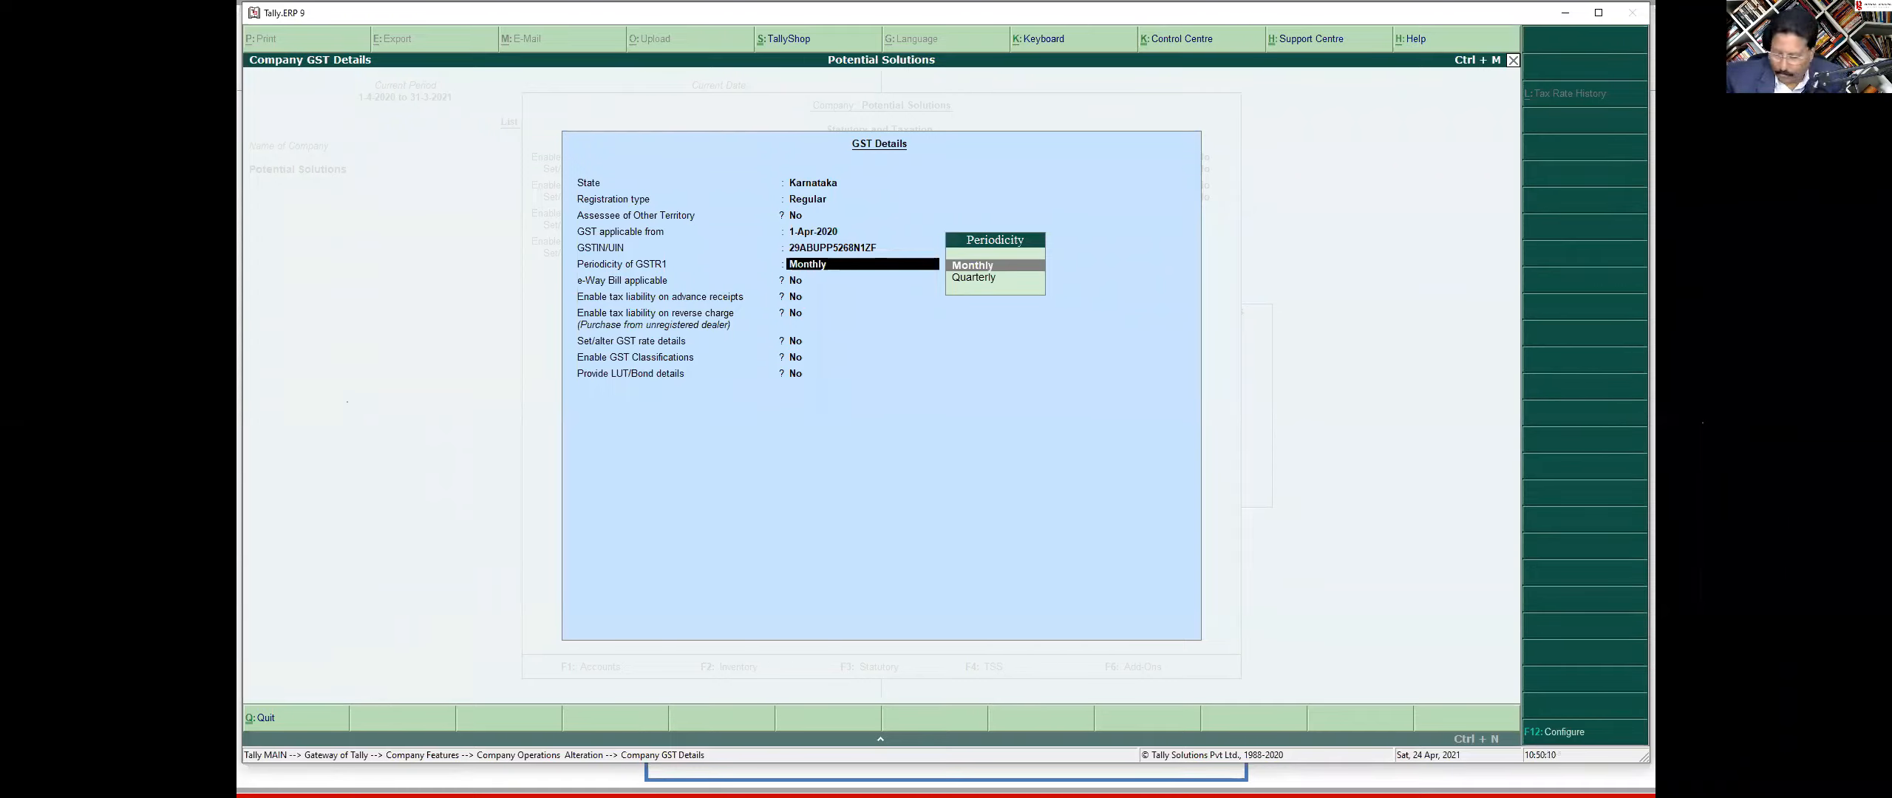
# Step: Keep GSTR1 periodicity Monthly and e-Way Bill at No, and enable tax liability on advance receipts
pyautogui.press('Return')
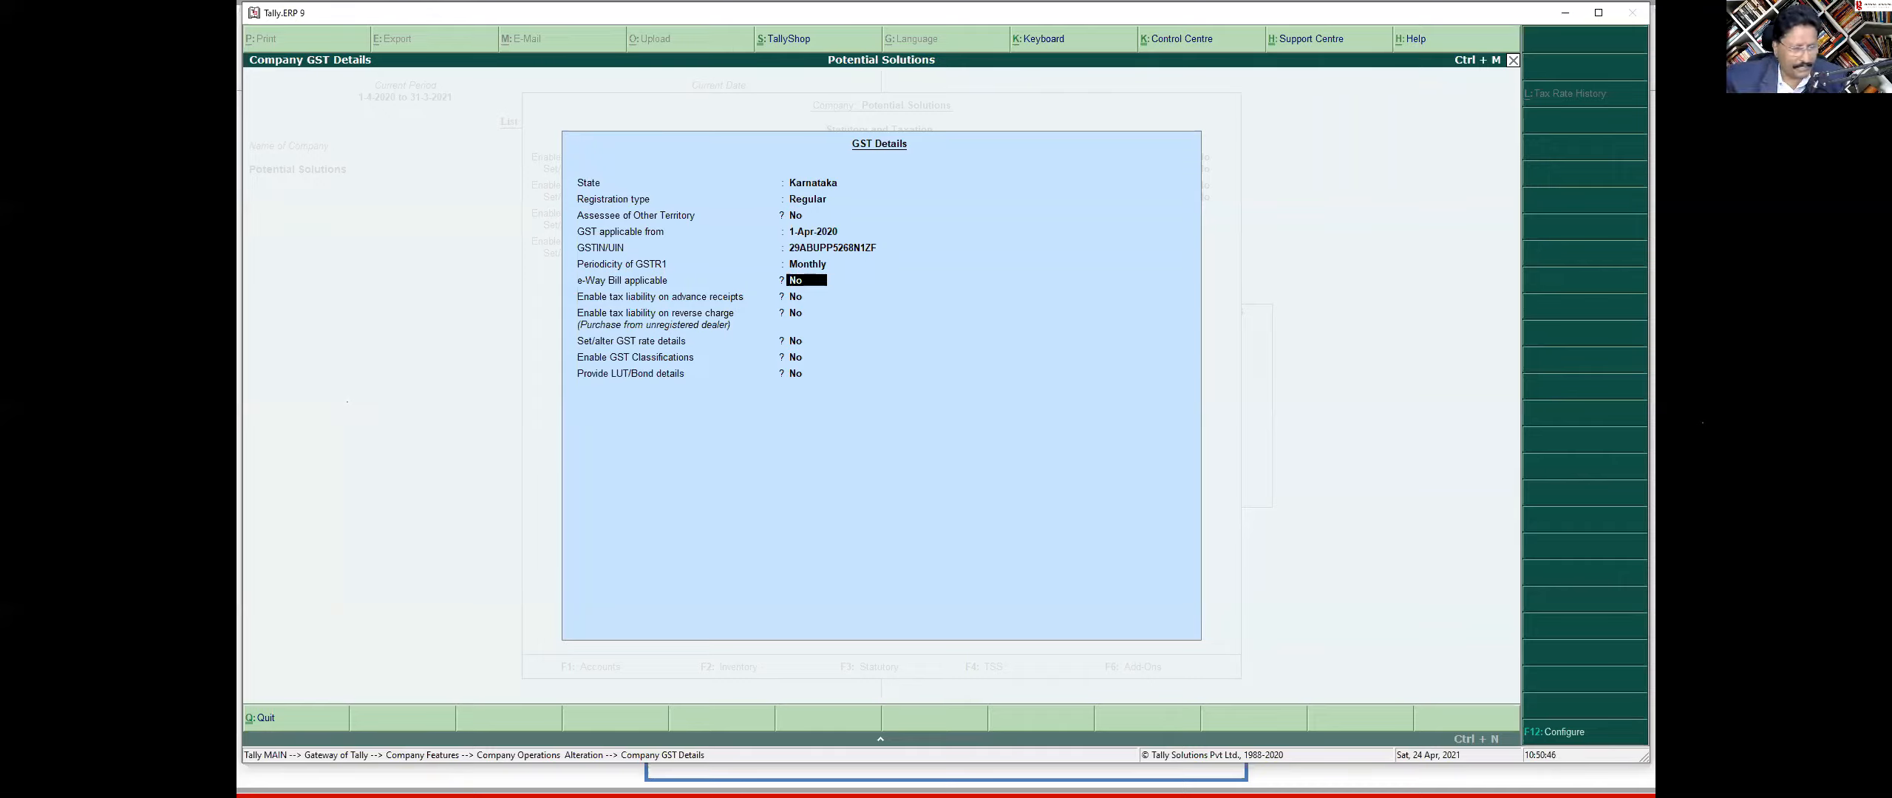
pyautogui.press('Return')
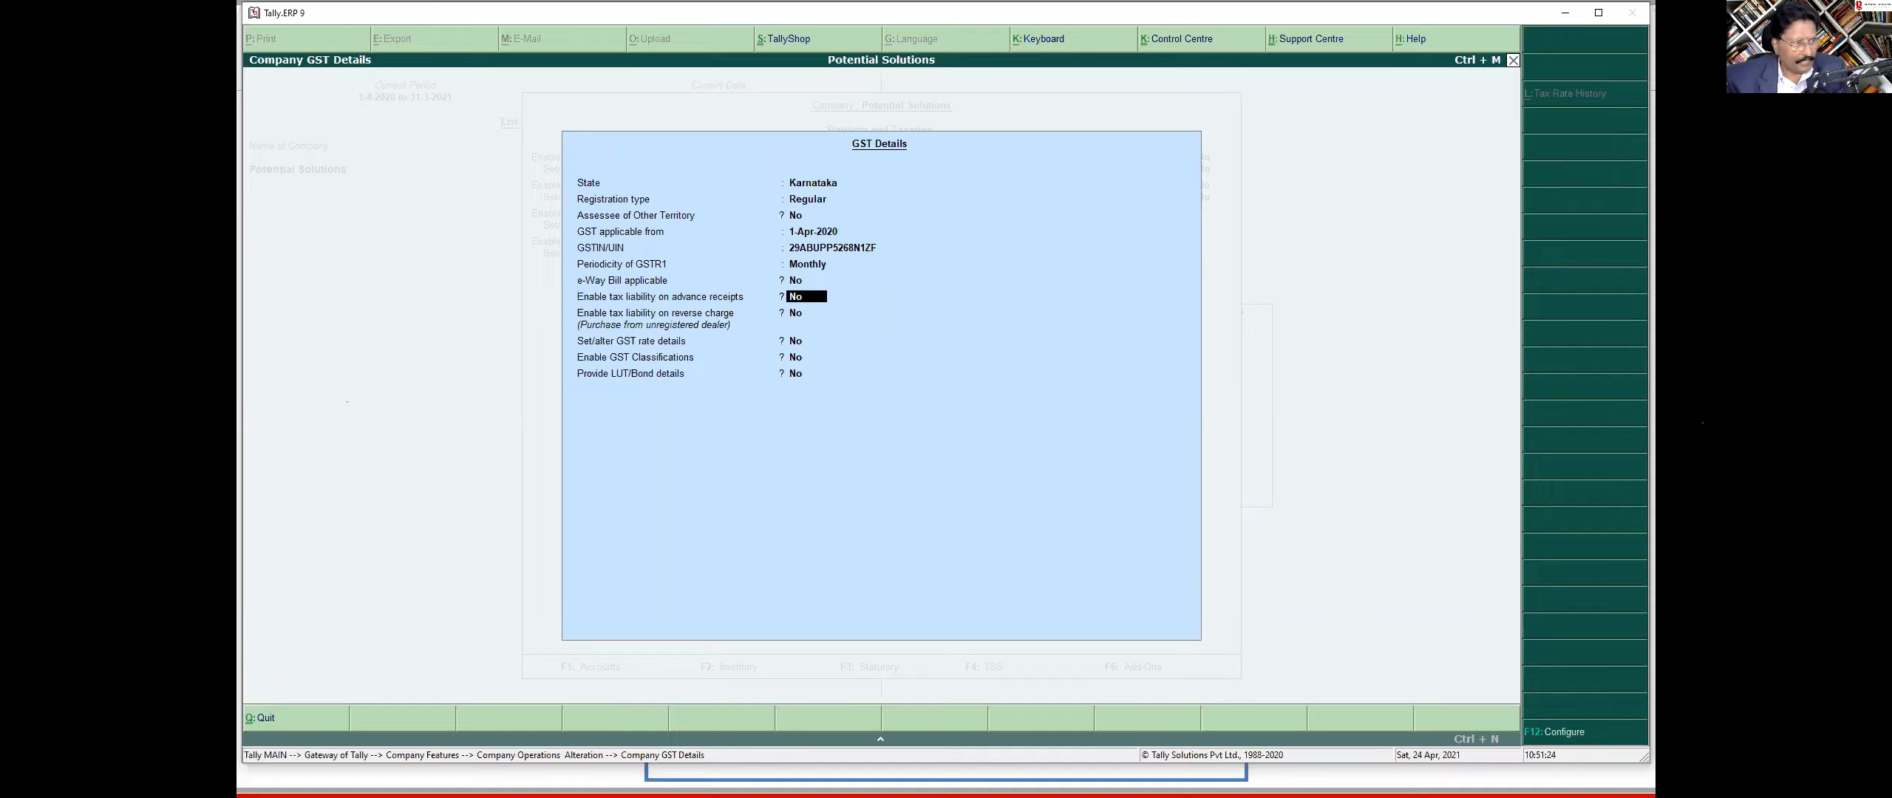
pyautogui.write('y')
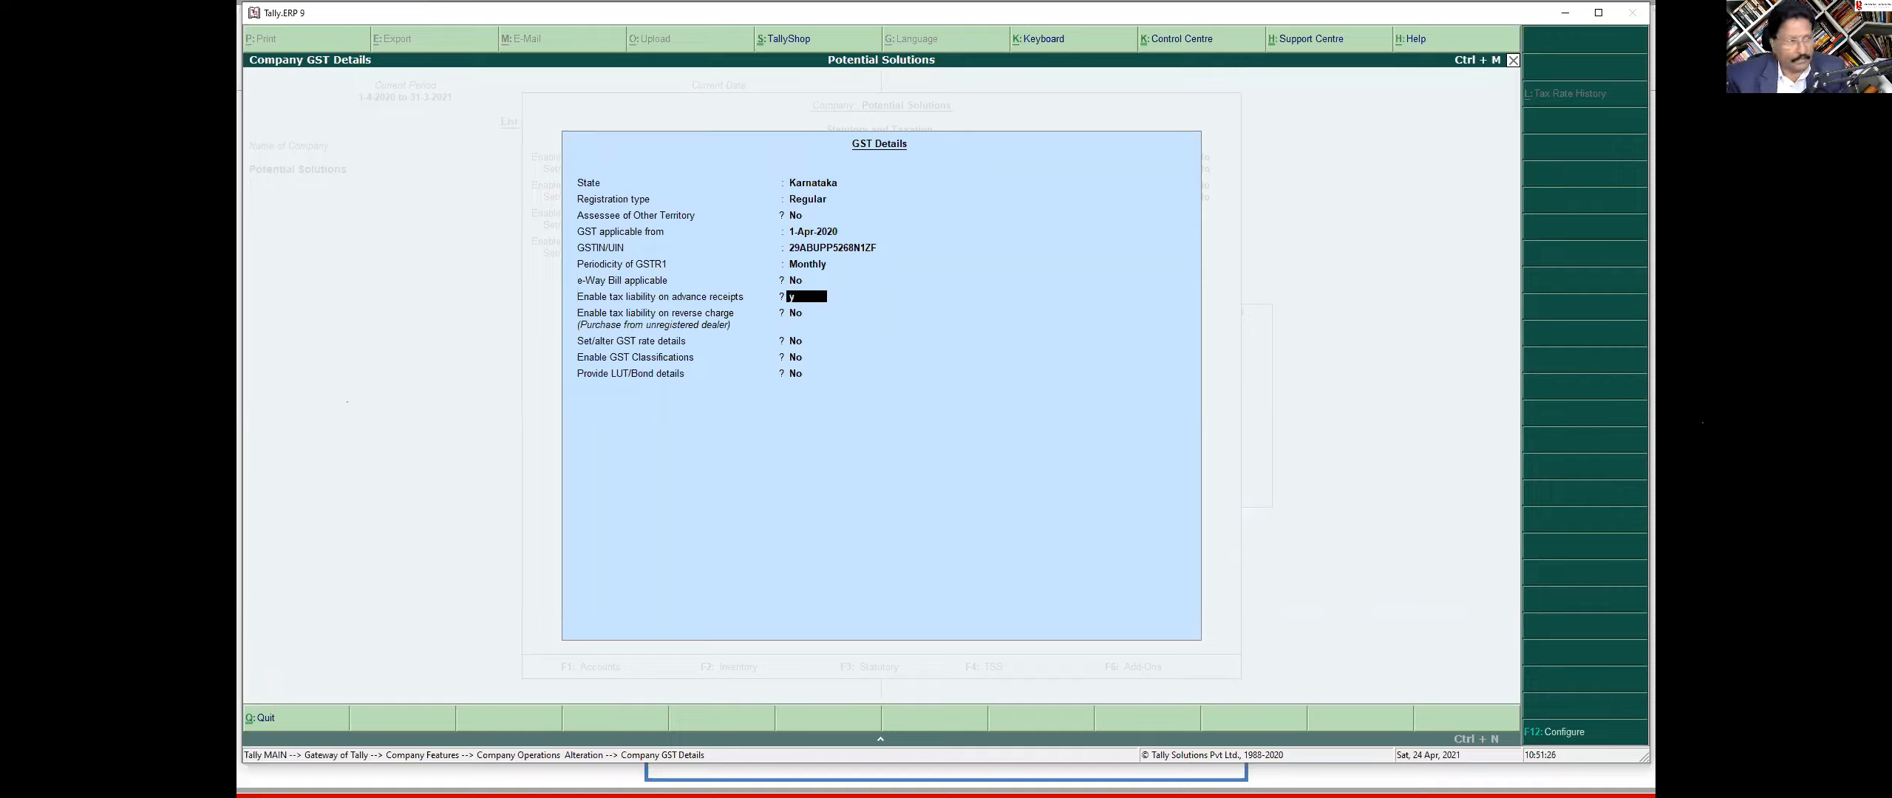
pyautogui.press('Return')
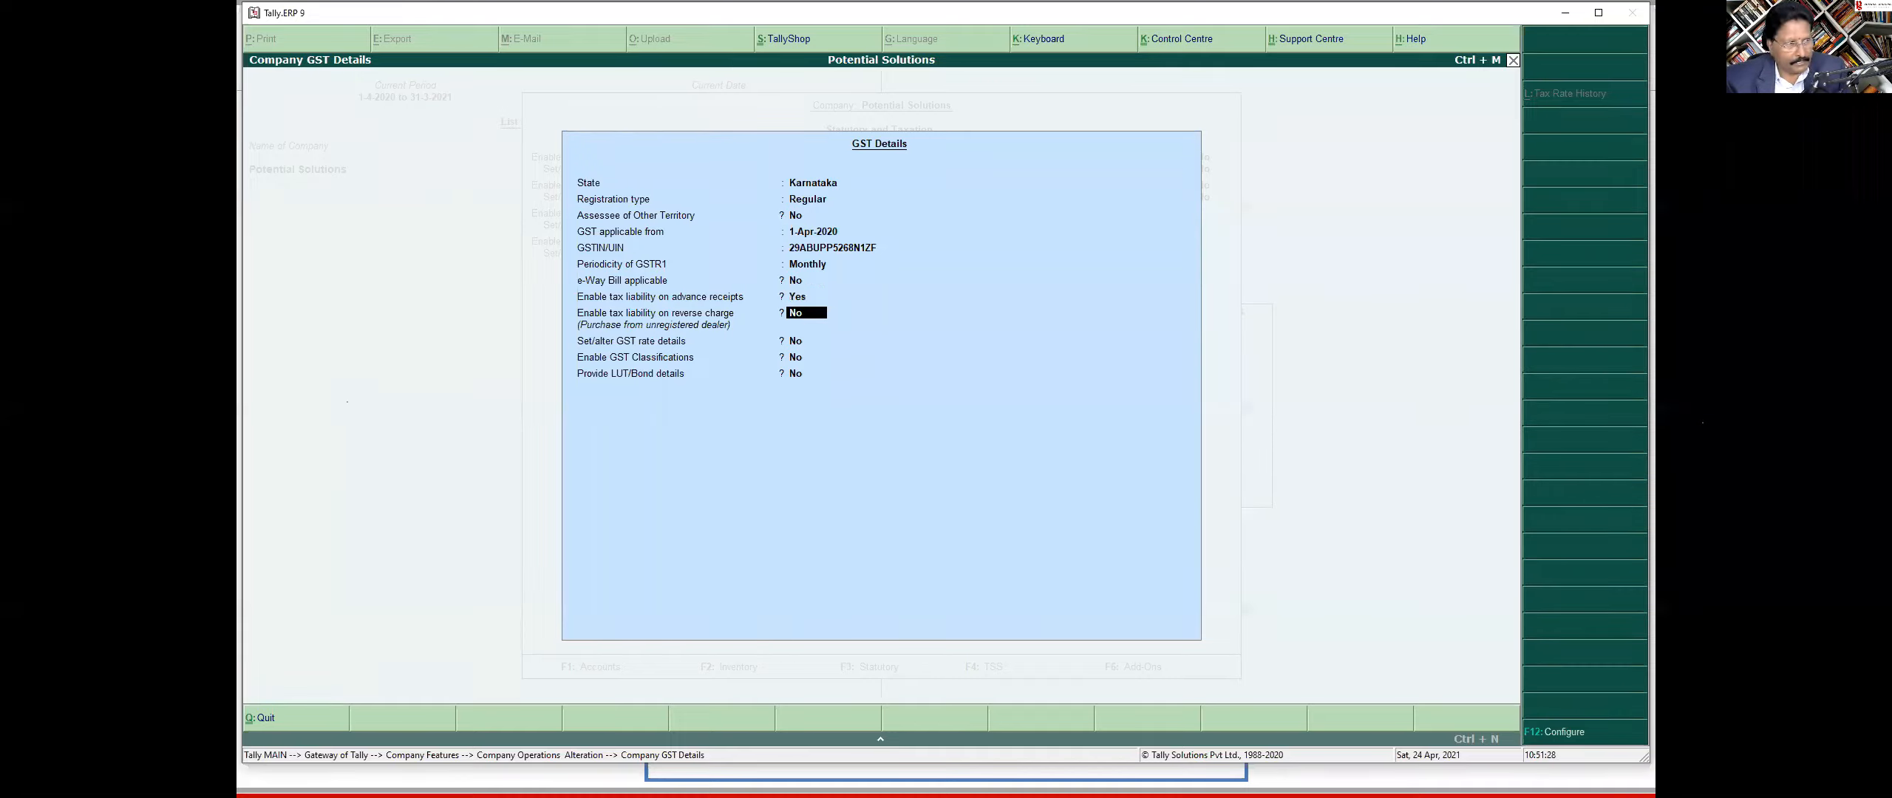
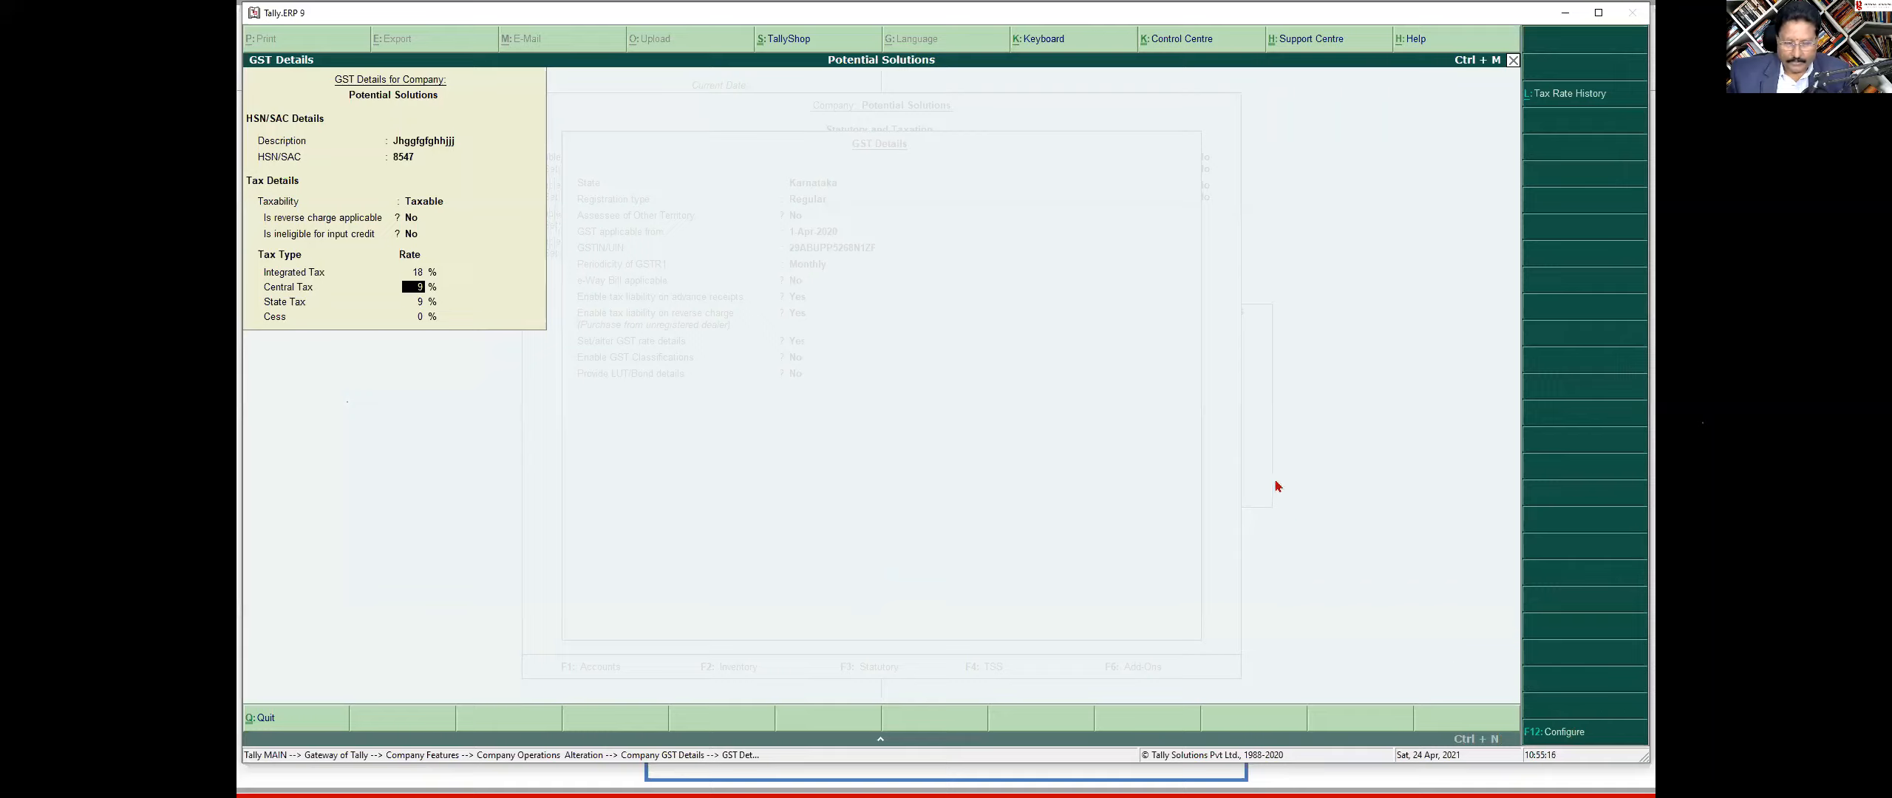
# Step: In the GST rate details configuration, set Allow HSN/SAC details and Enable reverse charge calculation to No
pyautogui.press('F12')
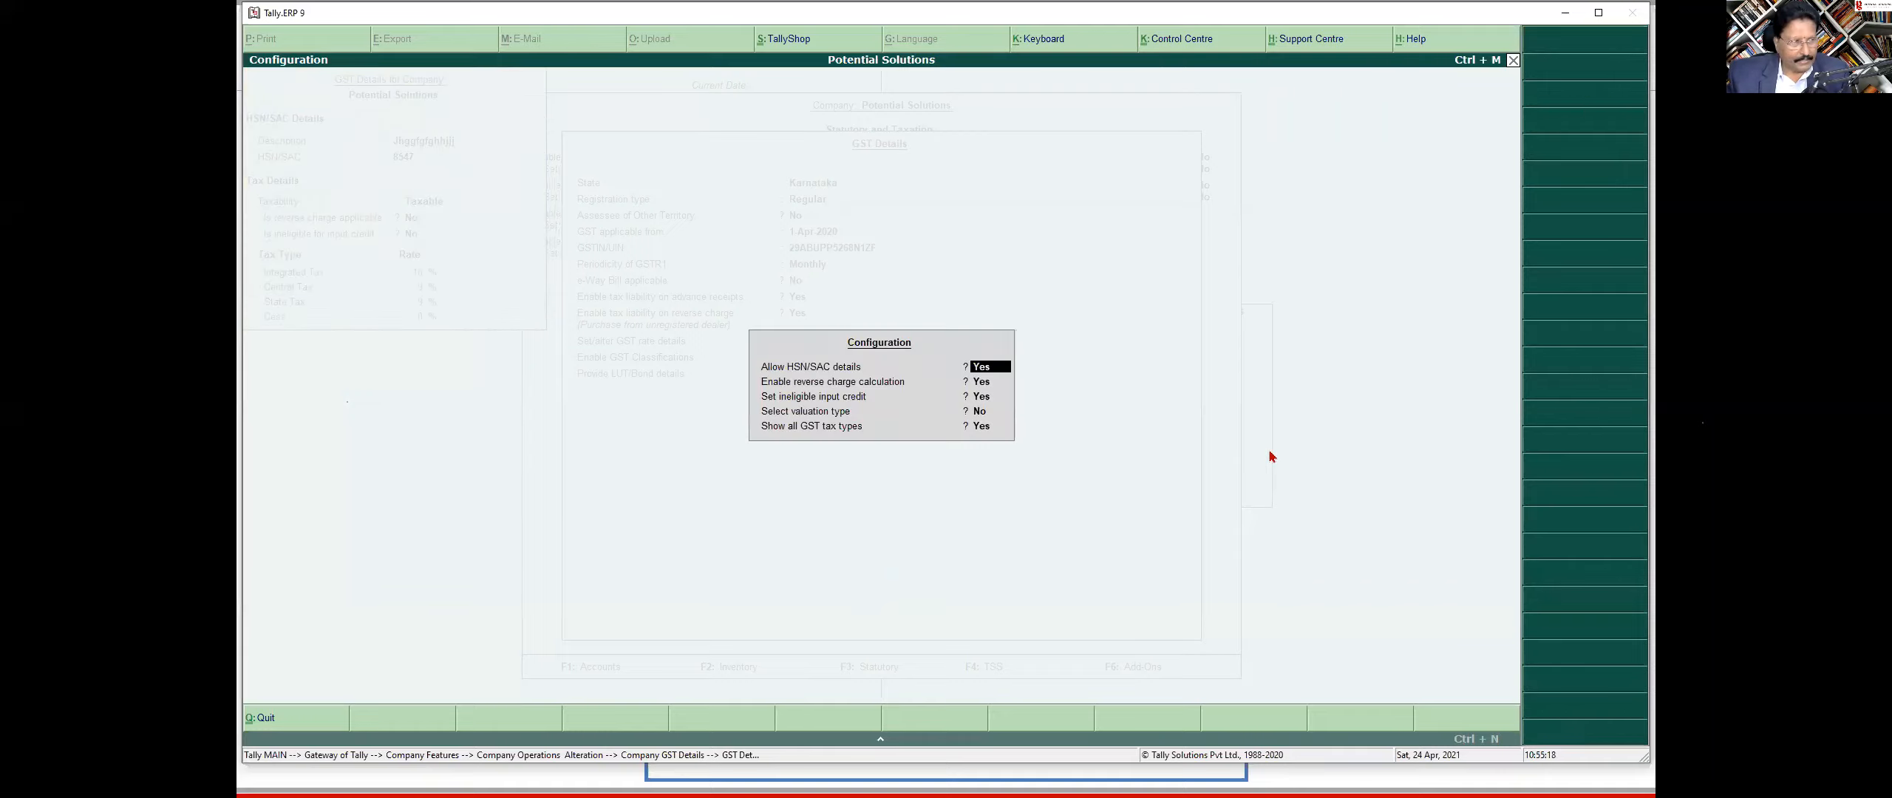
pyautogui.press('n')
pyautogui.press('Return')
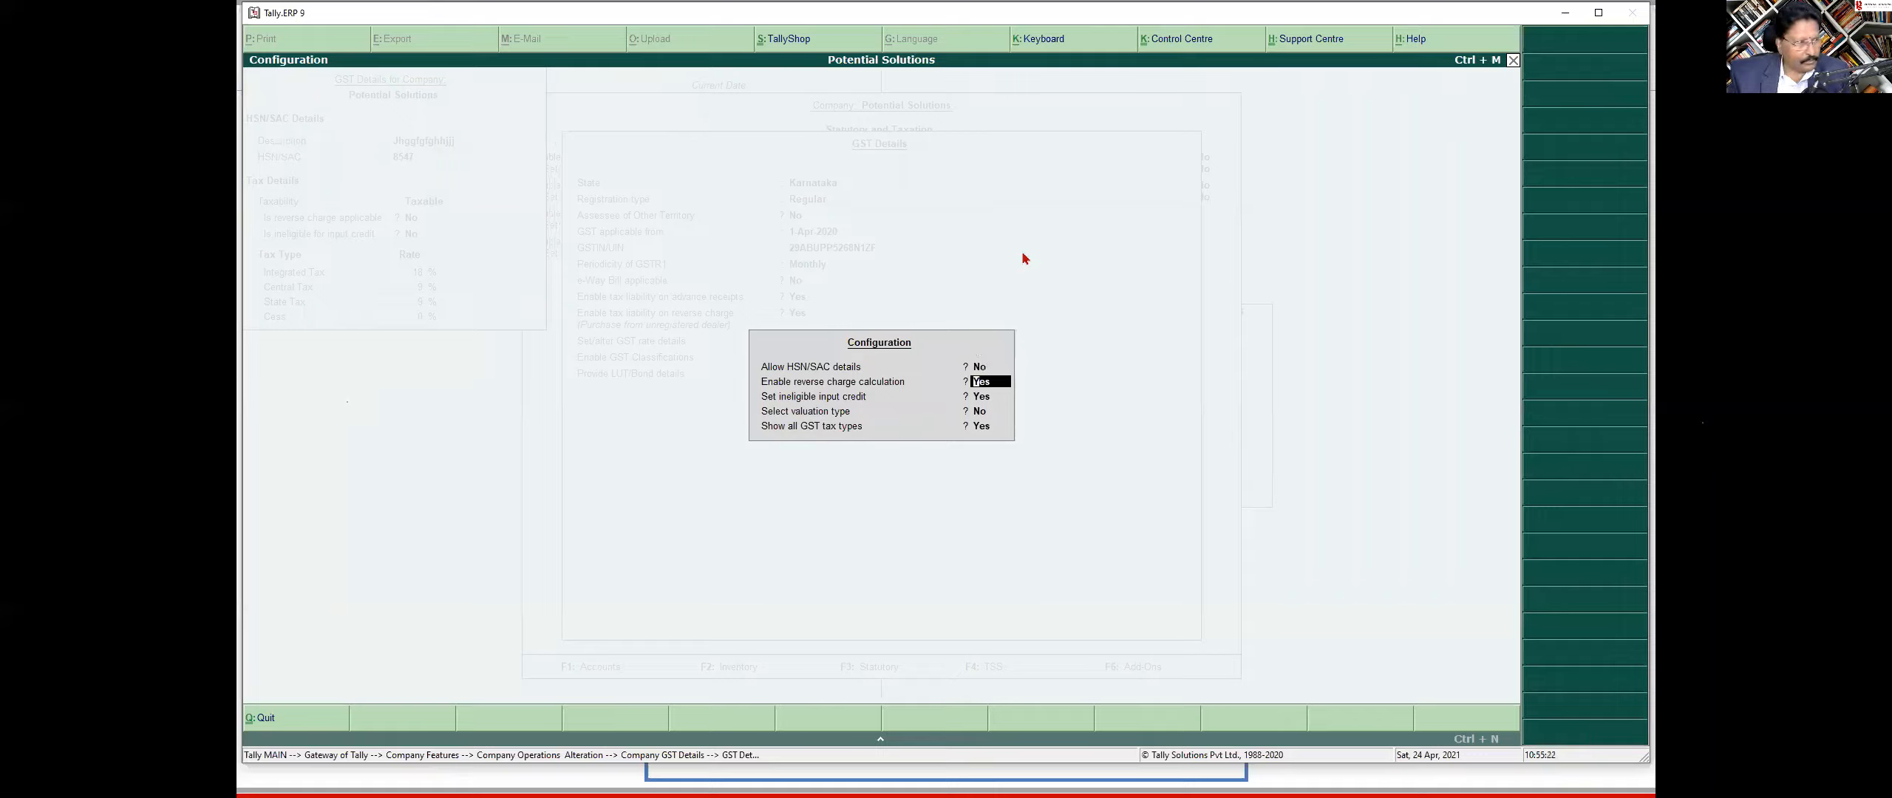
pyautogui.write('n')
pyautogui.press('Return')
# Step: Set ineligible input credit and show all GST tax types to No, keep valuation type at No, and accept the configuration
pyautogui.write('m')
pyautogui.press('Return')
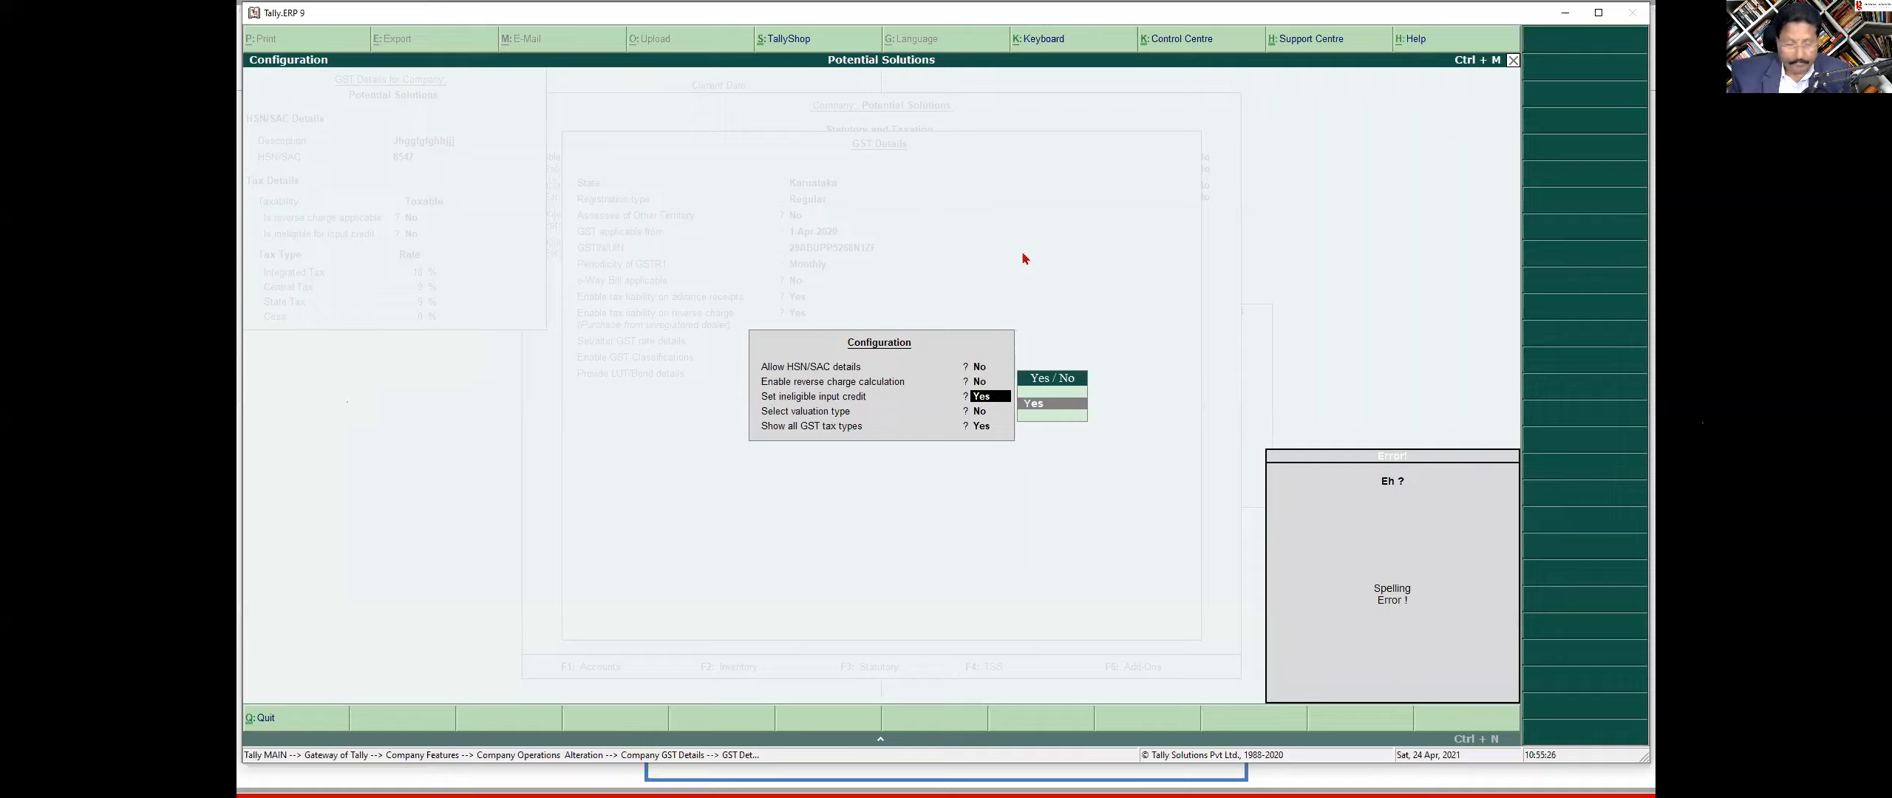
pyautogui.press('BackSpace')
pyautogui.press('BackSpace')
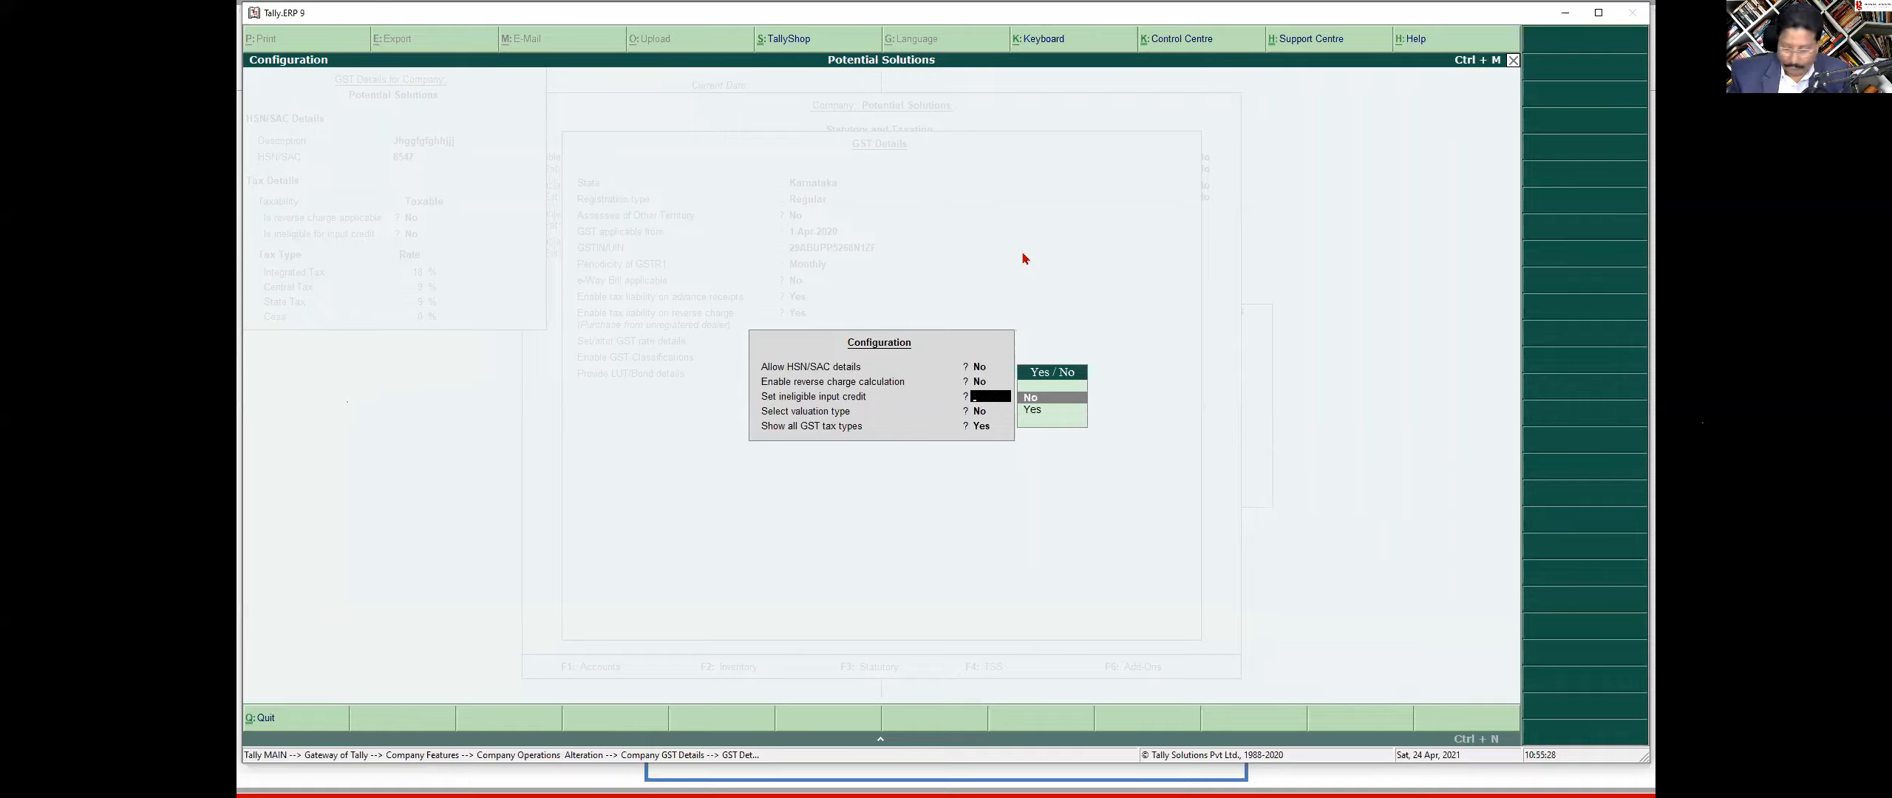
pyautogui.press('Return')
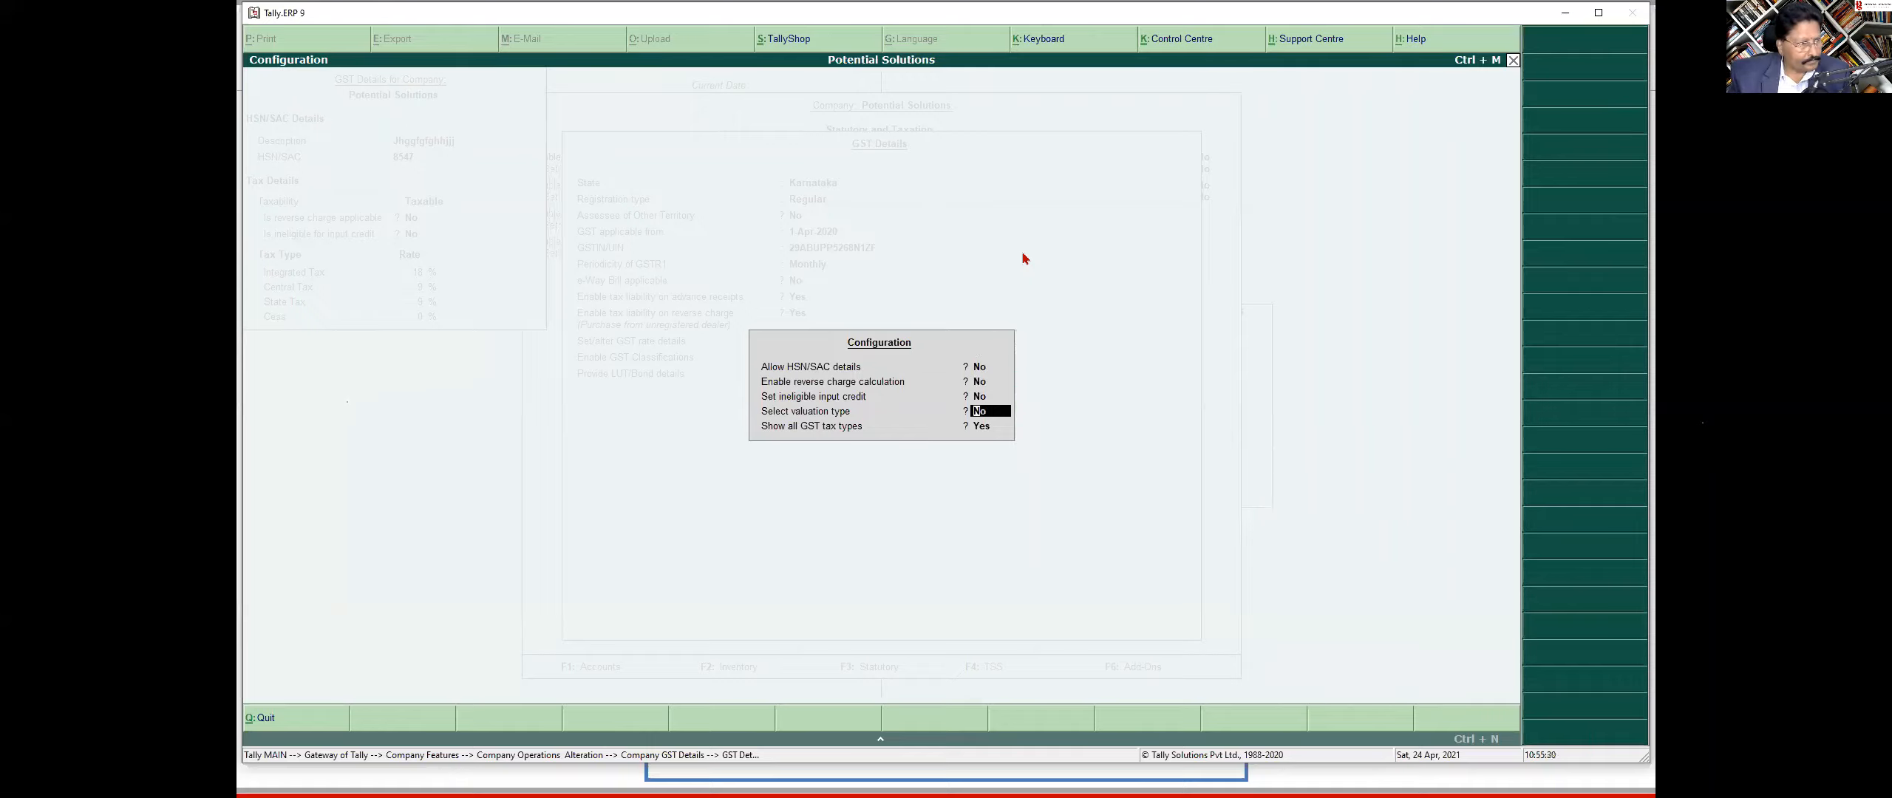
pyautogui.press('Return')
pyautogui.write('n')
pyautogui.press('Return')
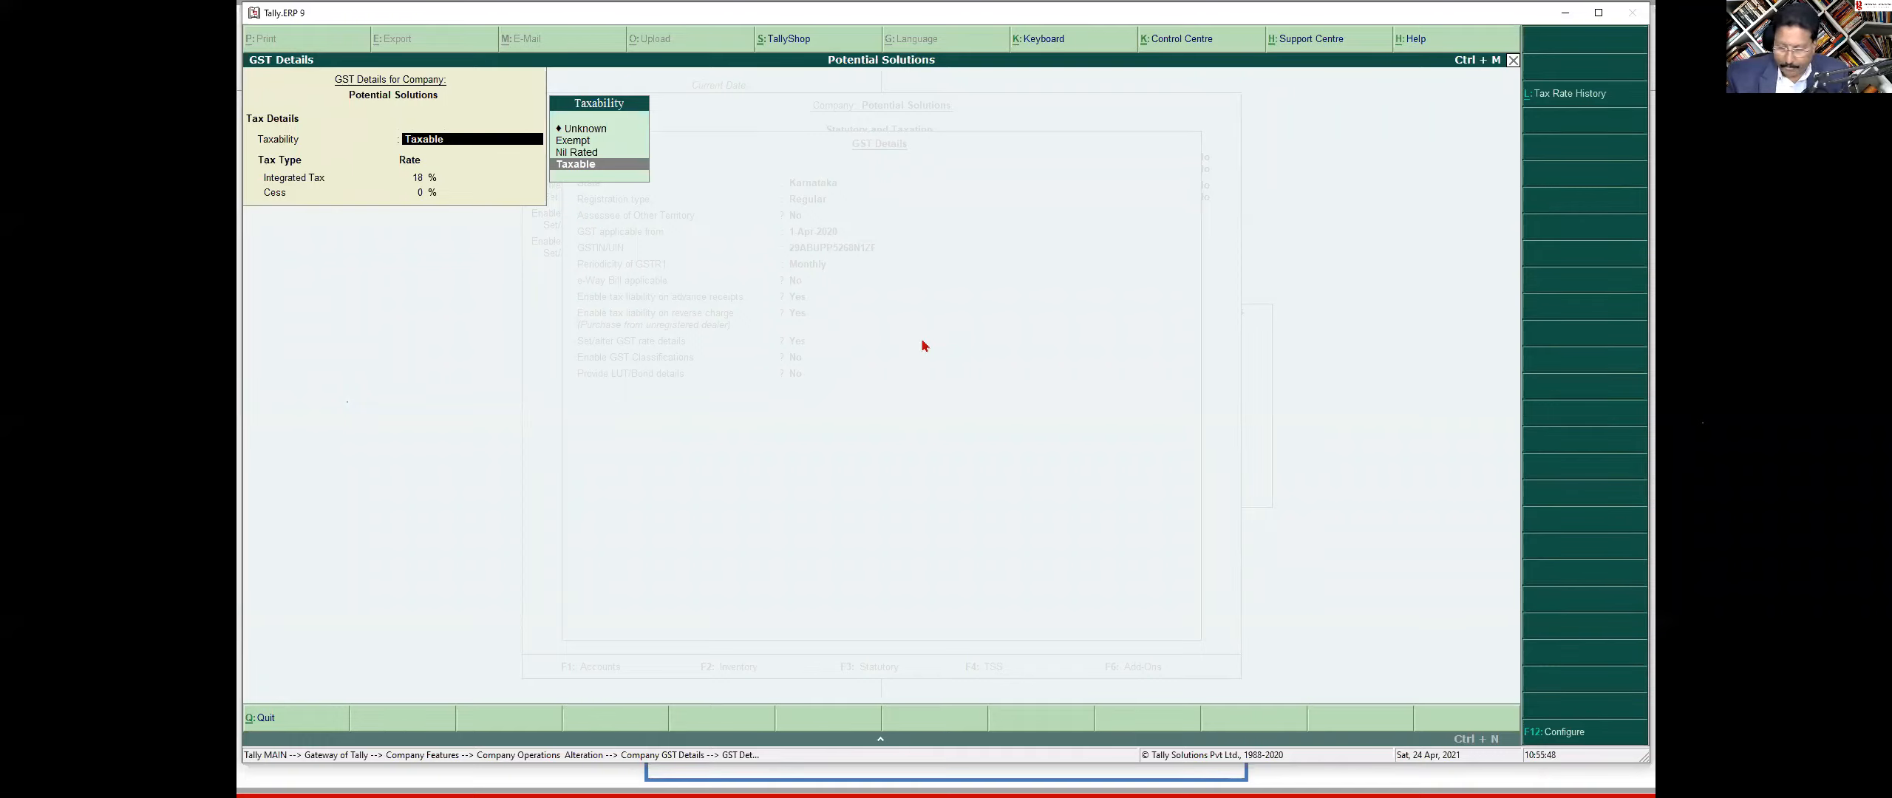
# Step: Reconfigure the GST rate details with Allow HSN/SAC details and Select valuation type set to Yes, leaving the other options at No
pyautogui.press('F12')
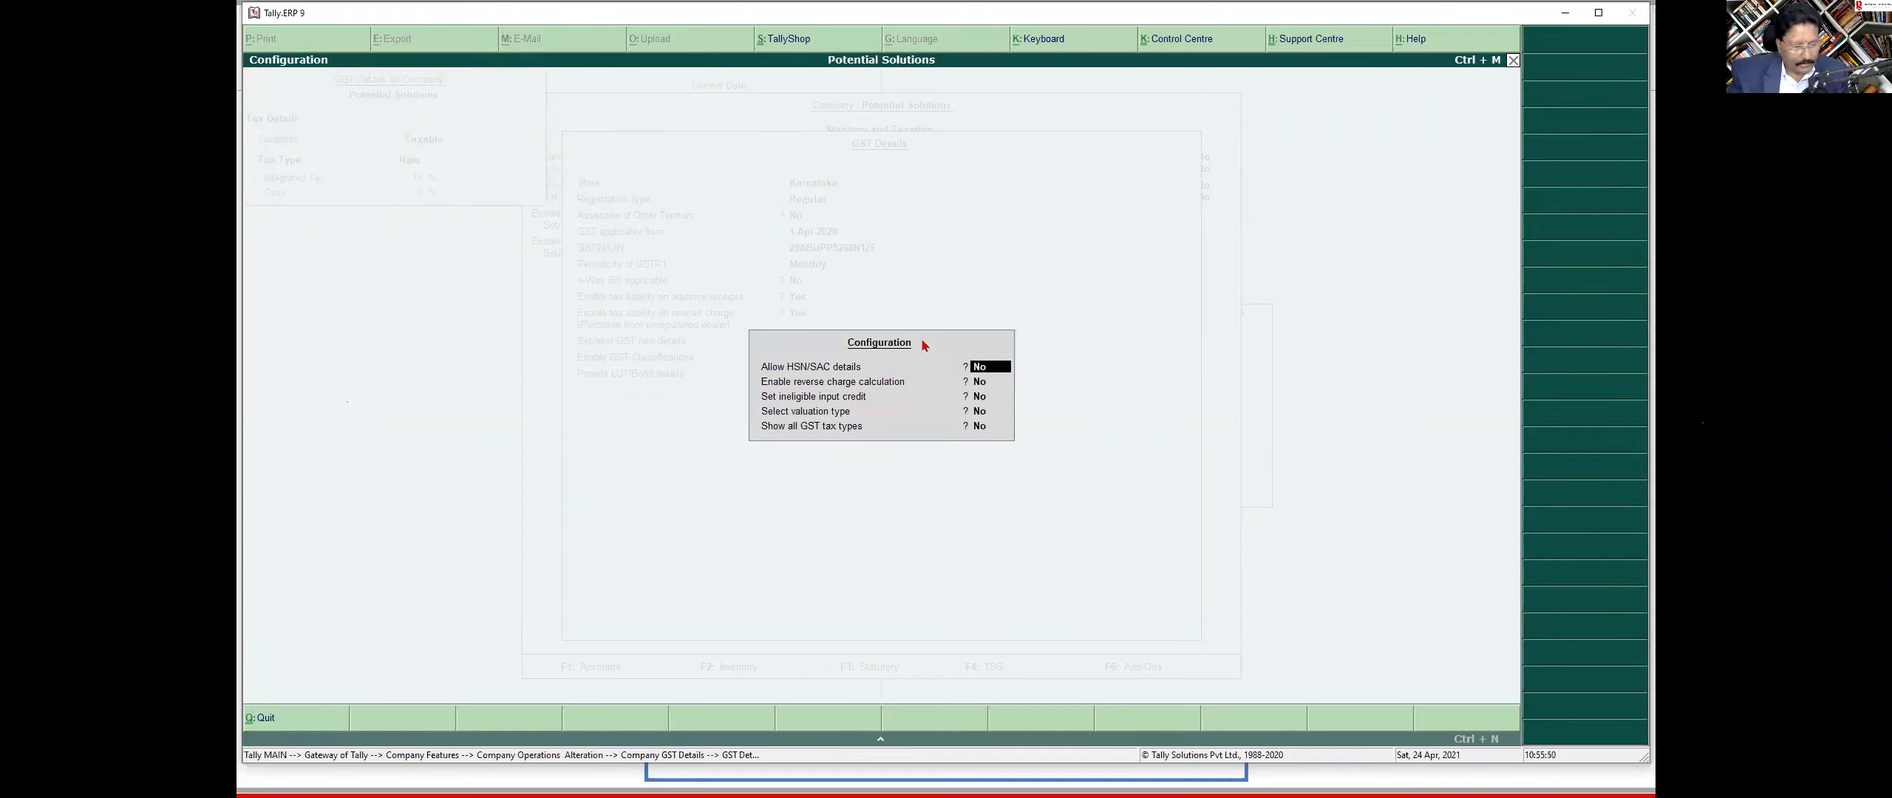
pyautogui.write('y')
pyautogui.press('Return')
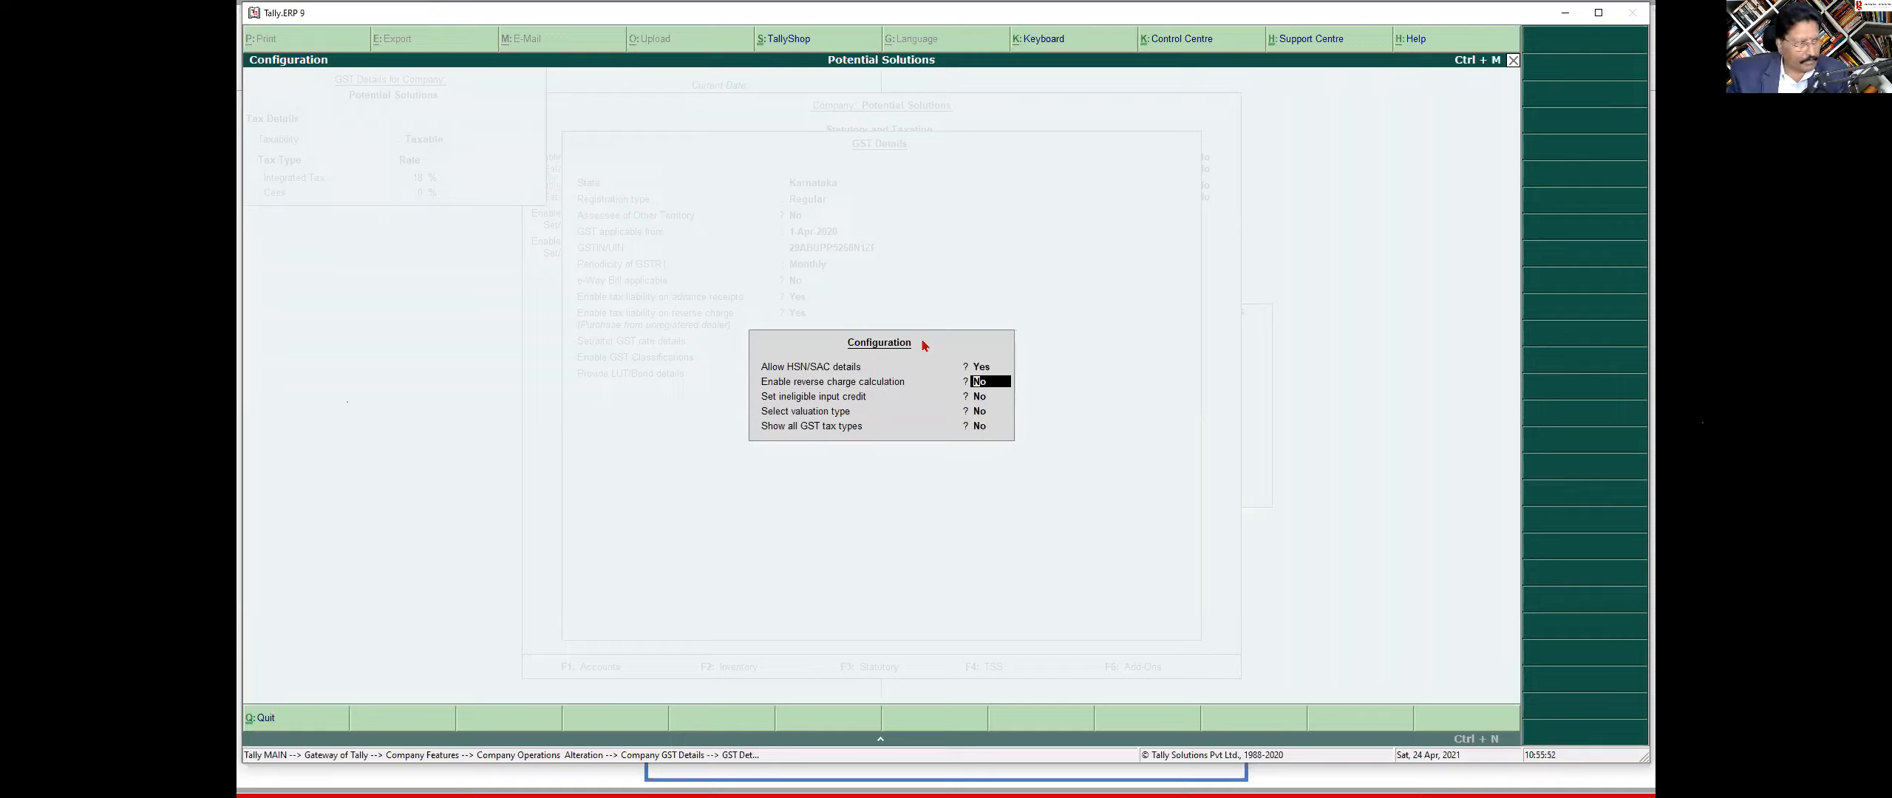
pyautogui.press('Return')
pyautogui.press('Return')
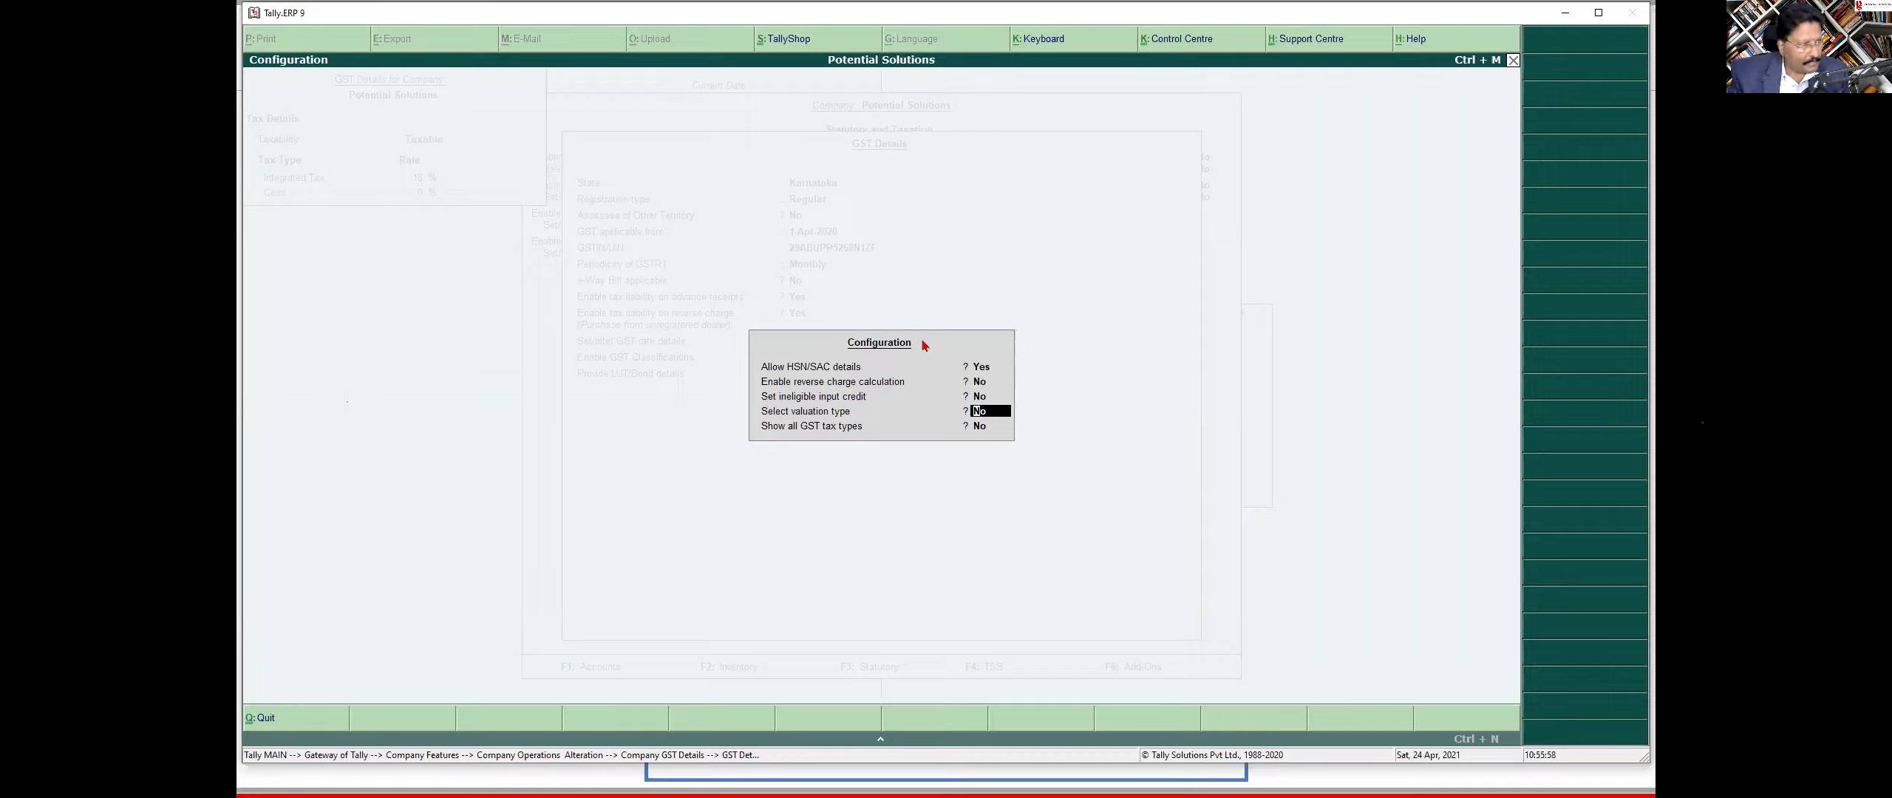
pyautogui.write('y')
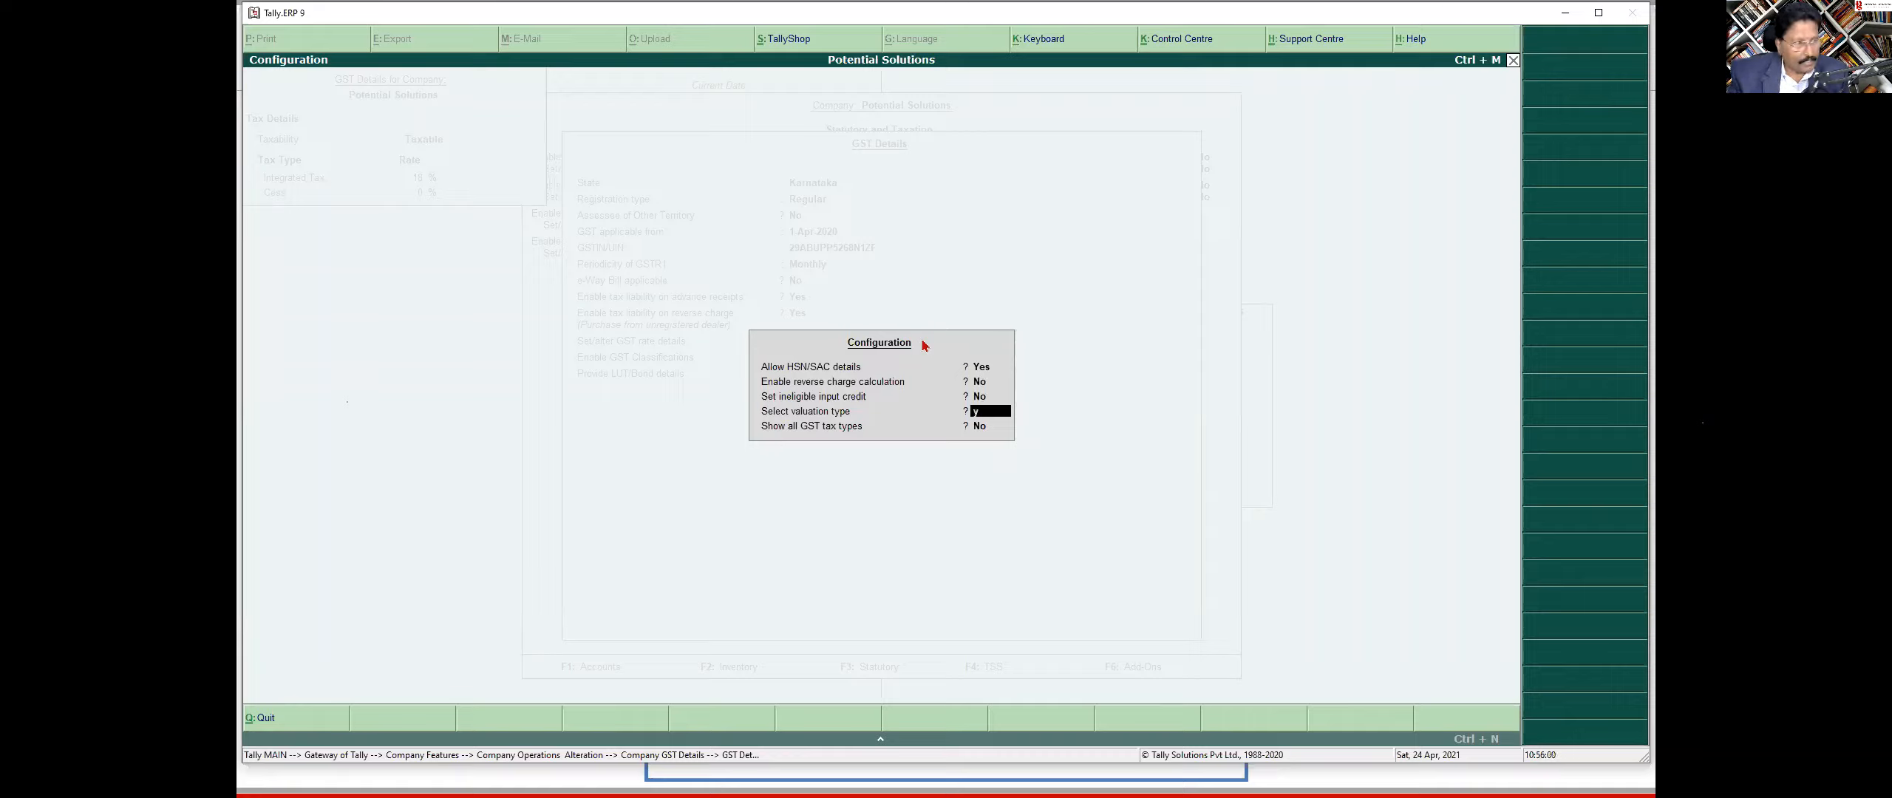
pyautogui.press('Return')
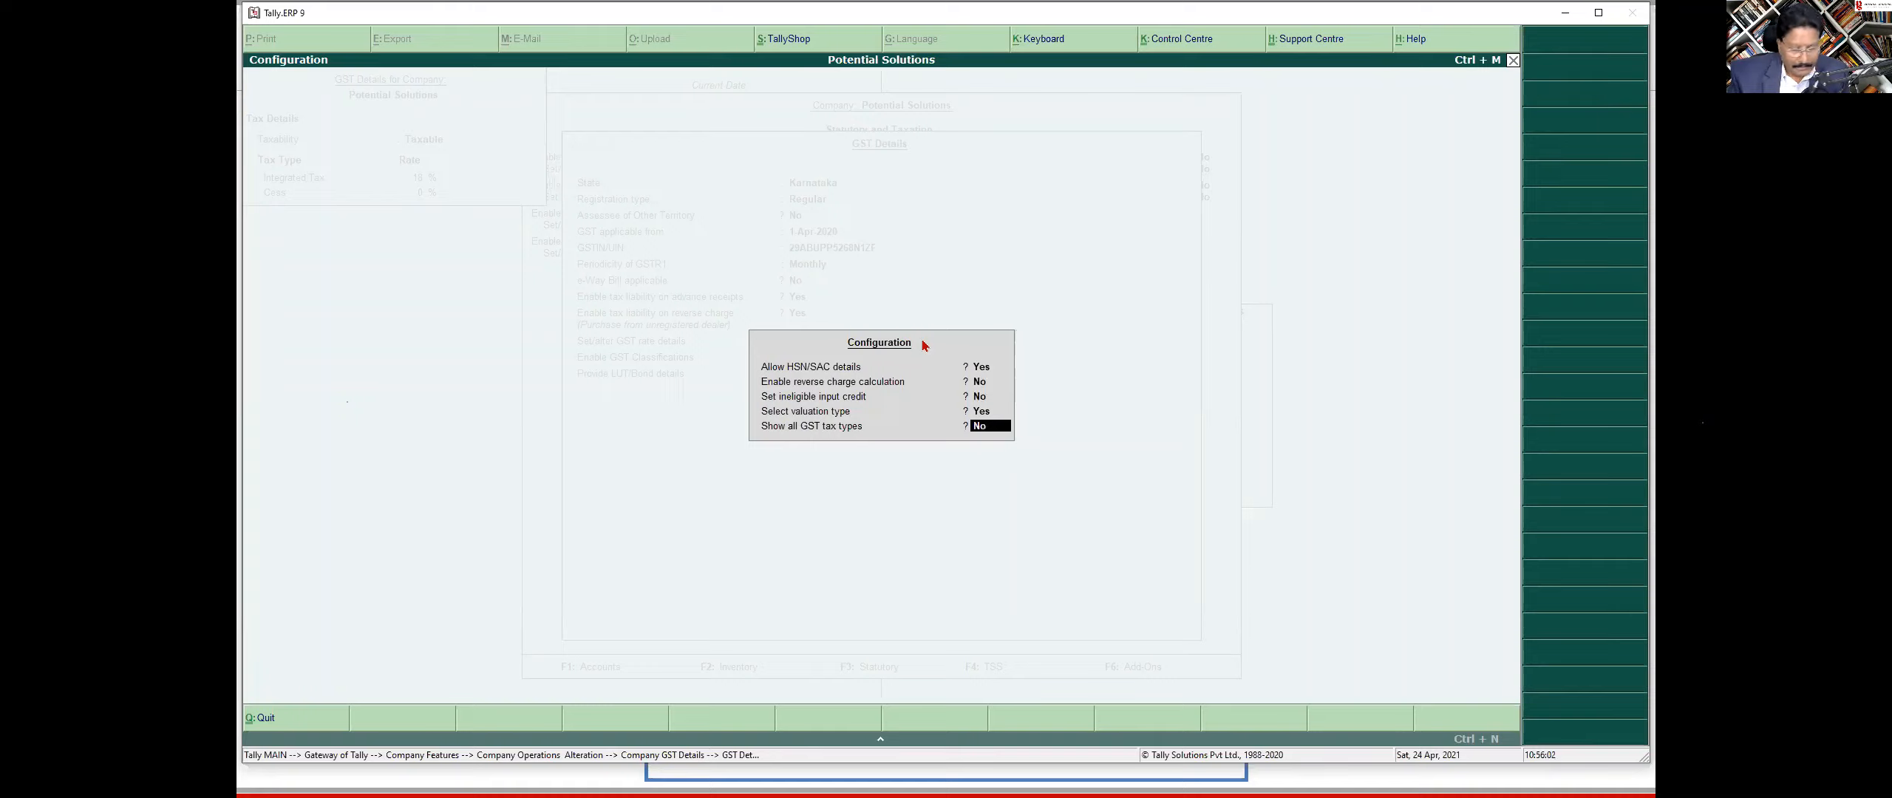
pyautogui.press('Return')
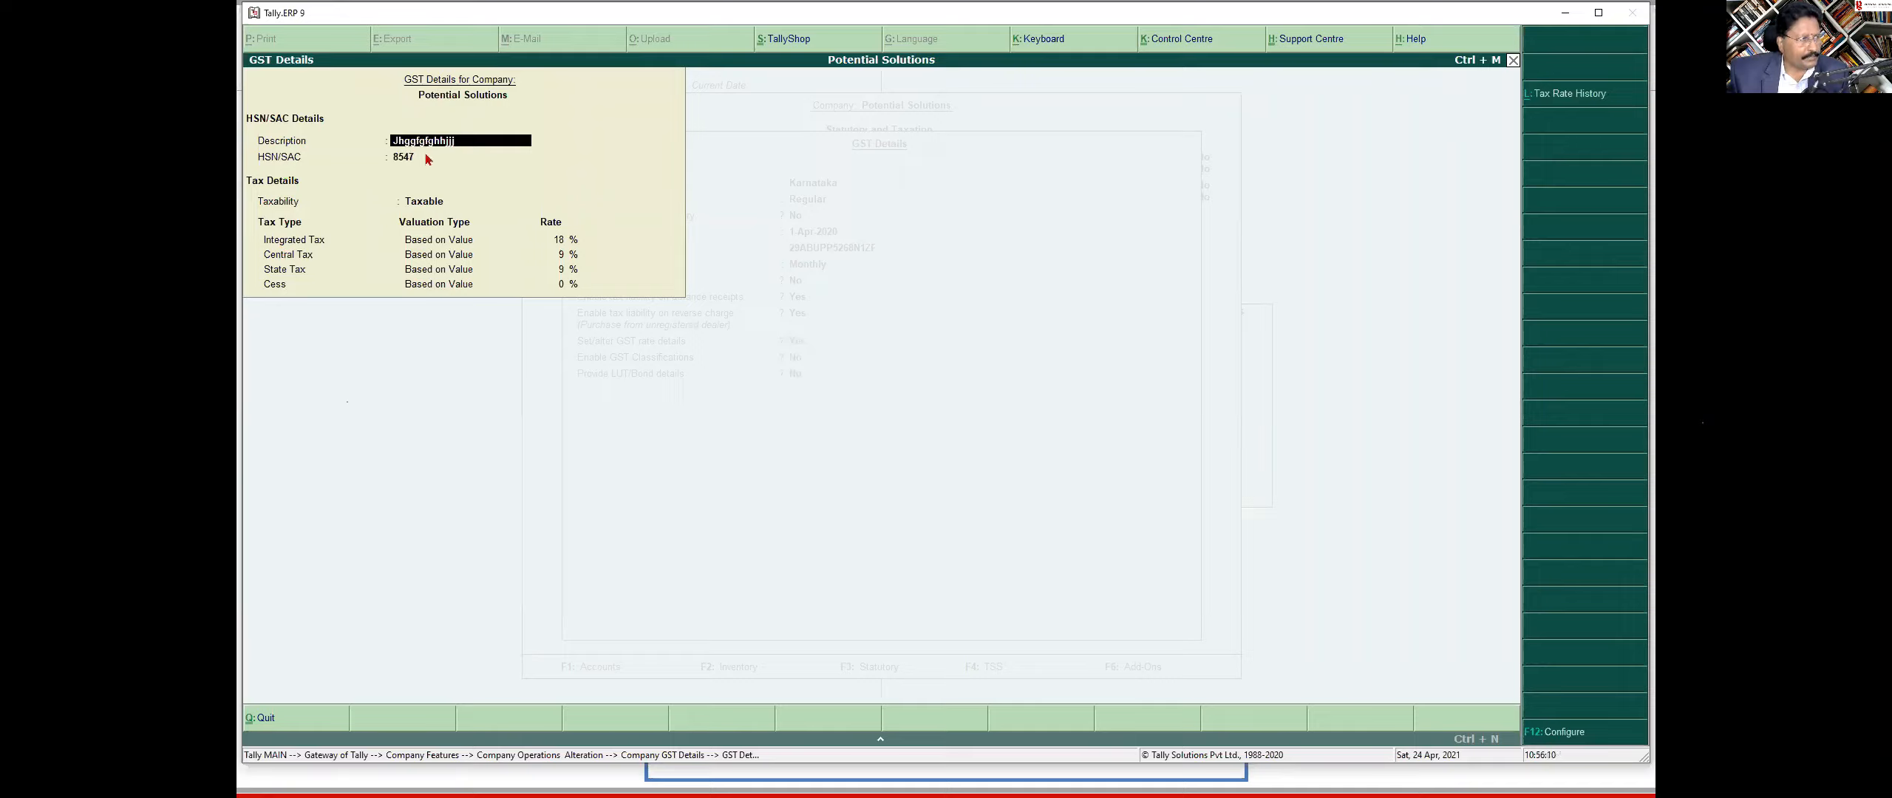
# Step: Keep taxability as Taxable with 18% integrated tax and accept the company's GST rate details
pyautogui.click(419, 202)
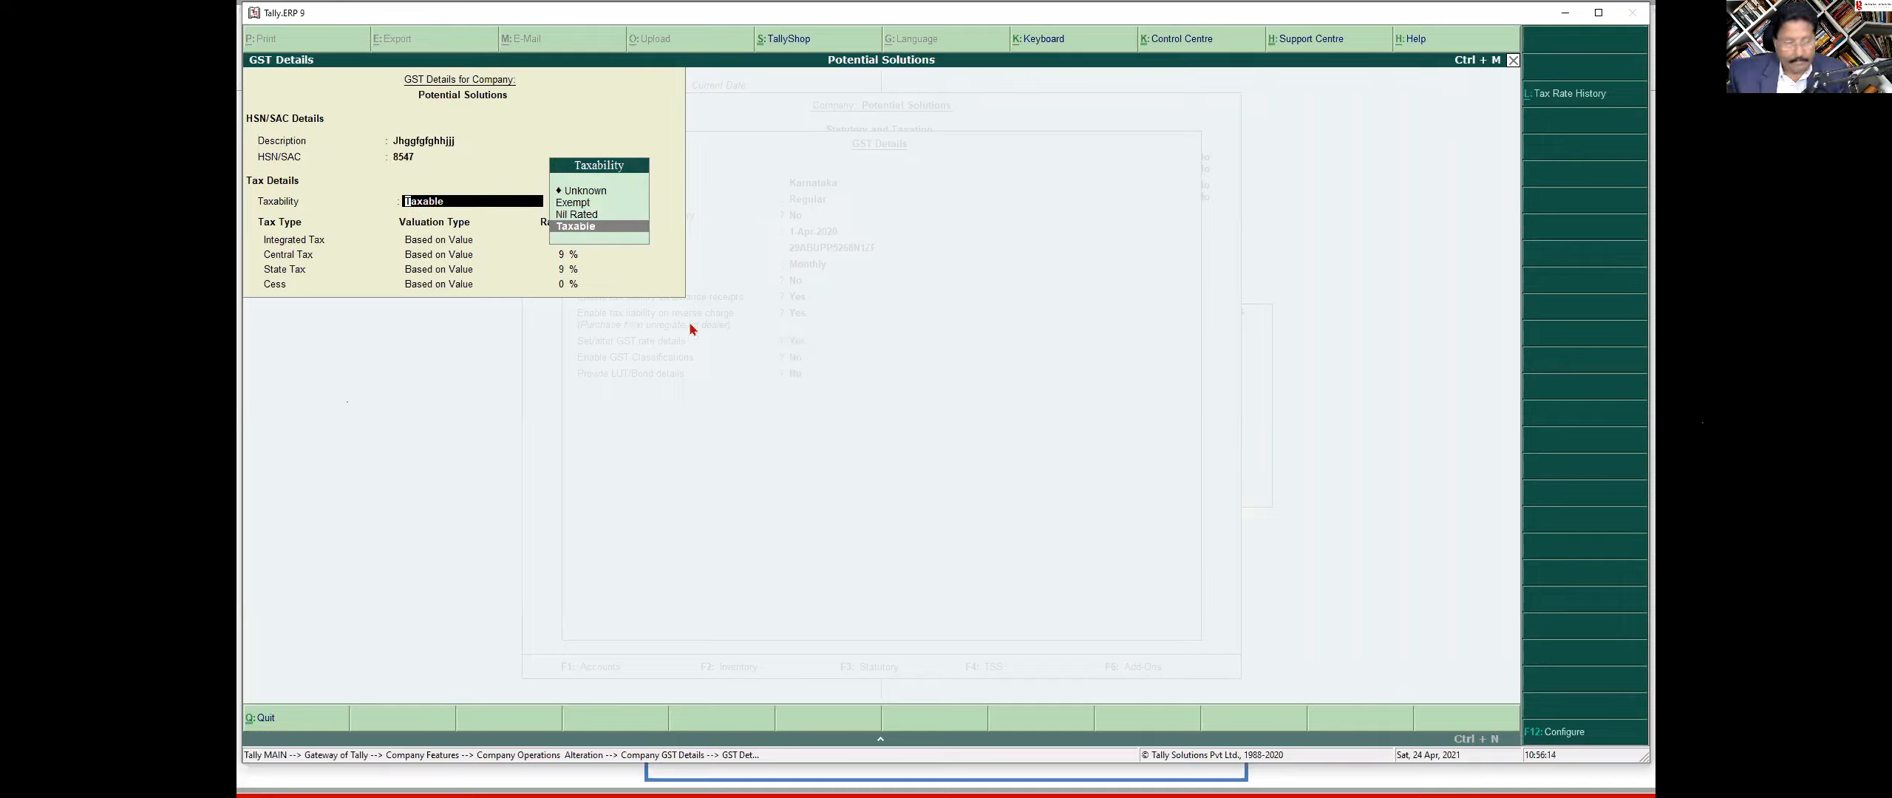
pyautogui.press('Return')
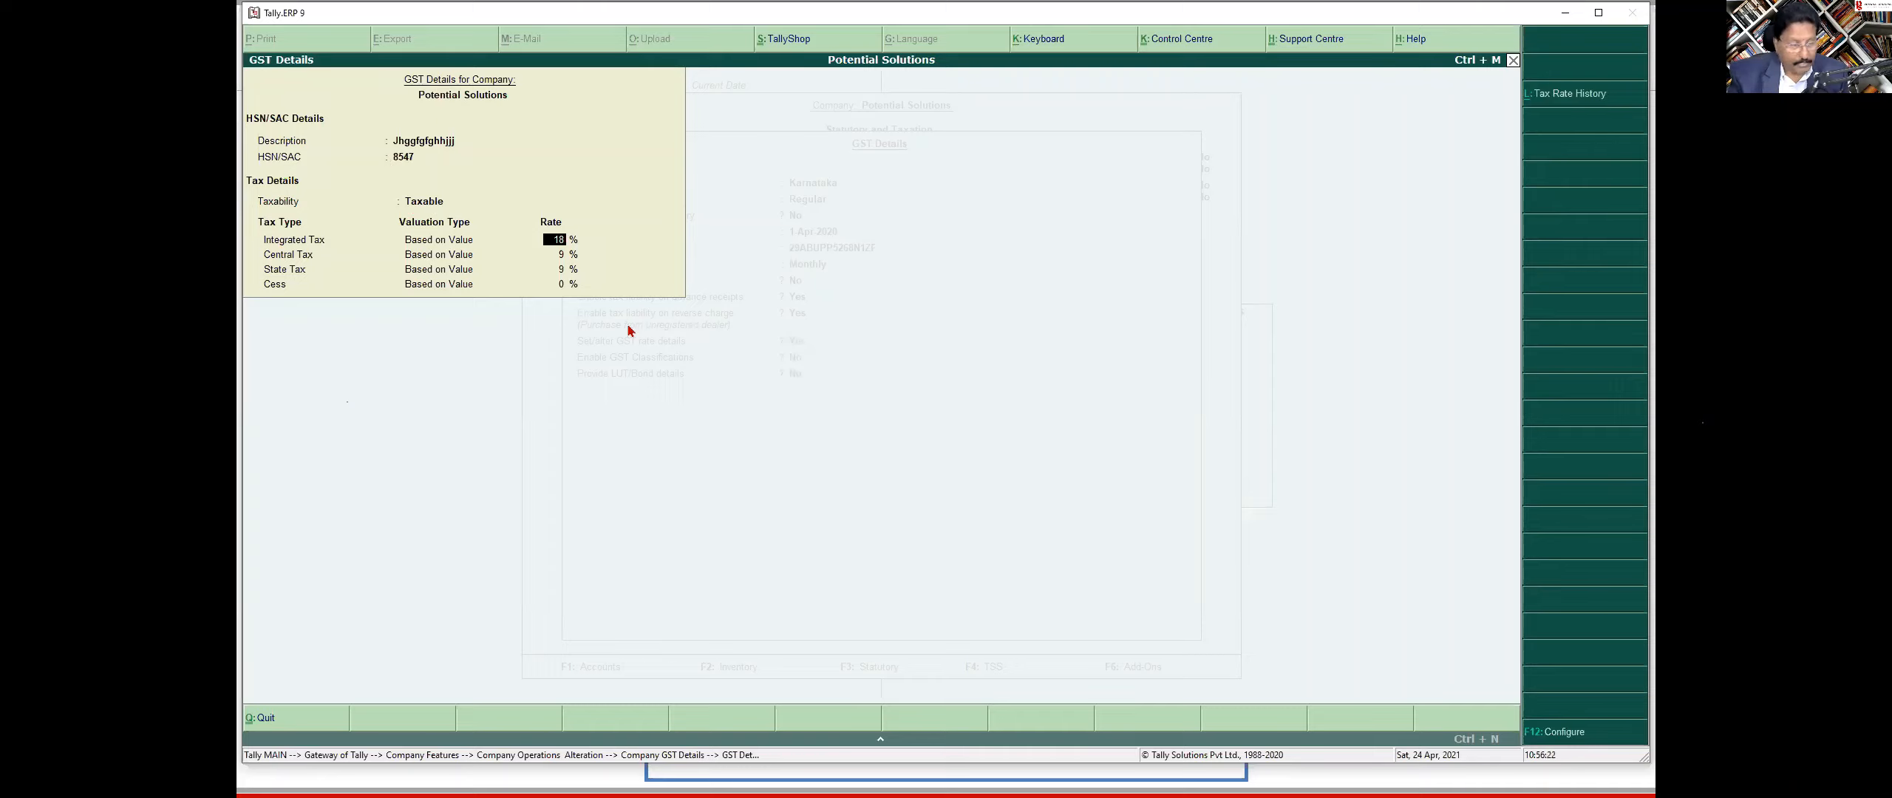
pyautogui.hotkey('ctrl', 'a')
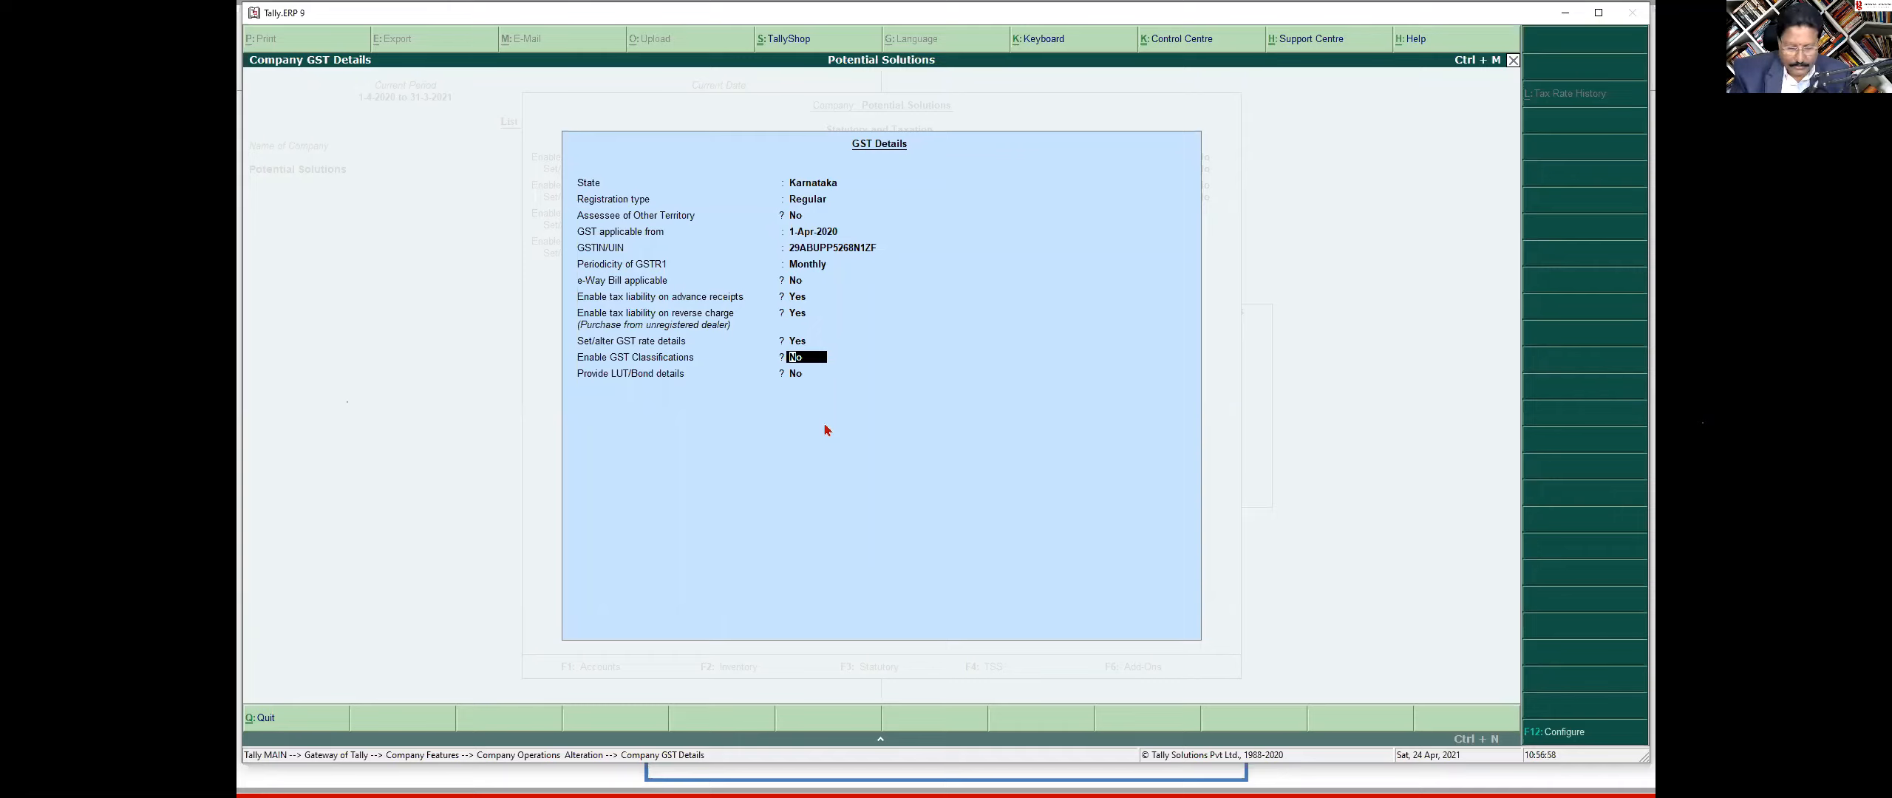
# Step: Keep GST Classifications and LUT/Bond details at No, save the statutory and taxation features, and return to the Gateway of Tally
pyautogui.press('Return')
pyautogui.press('Return')
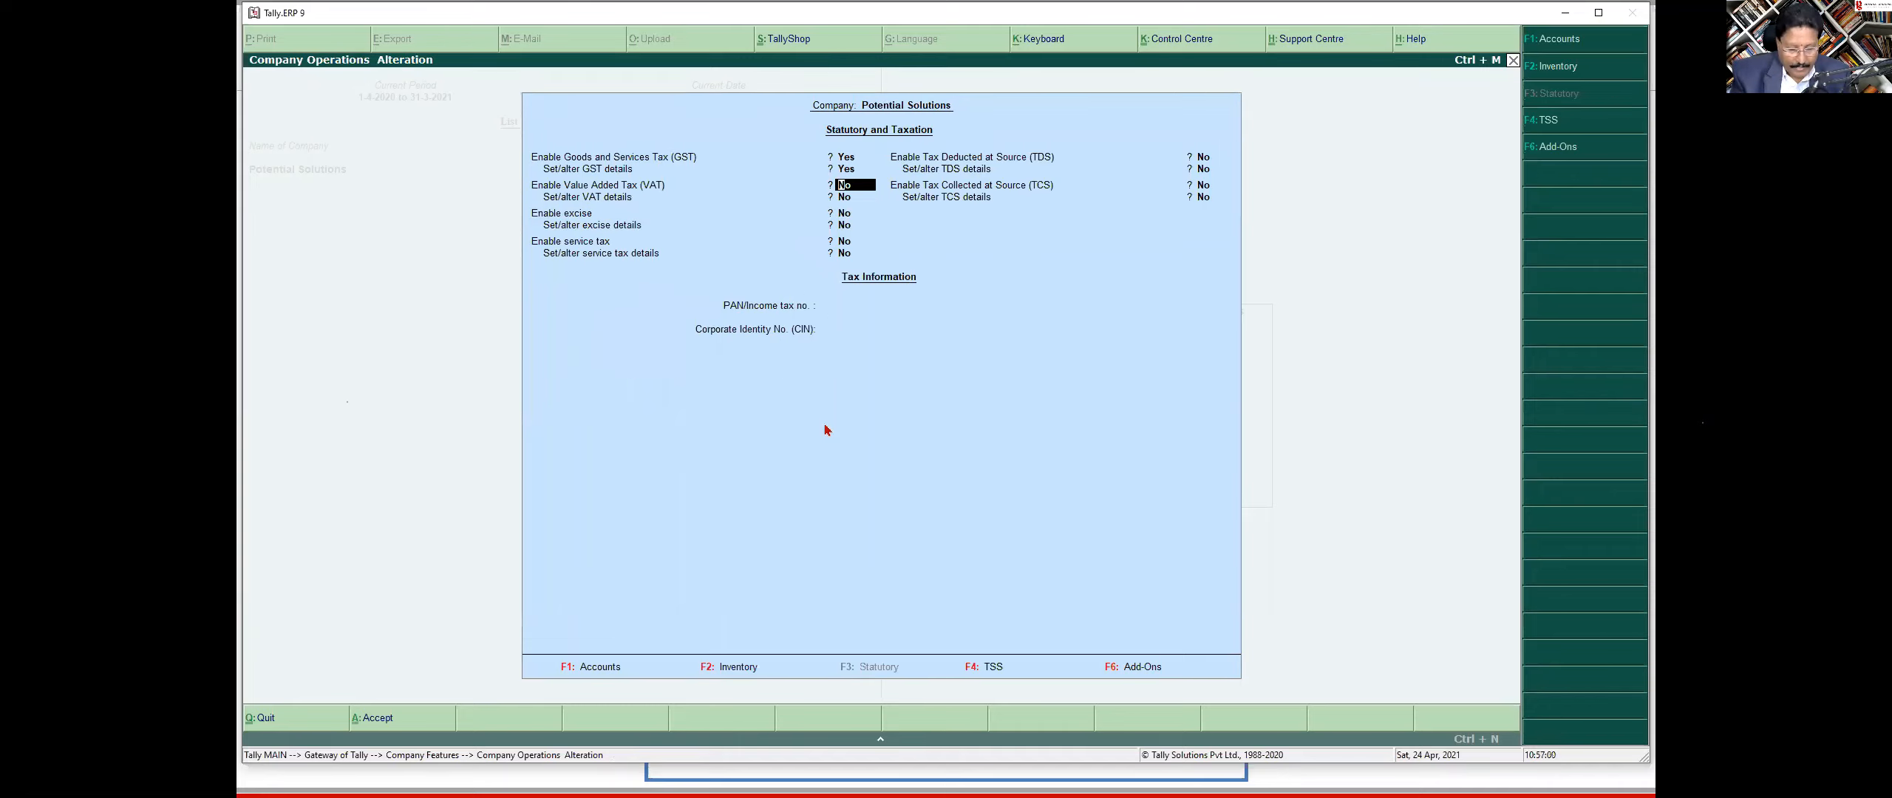
pyautogui.hotkey('ctrl', 'a')
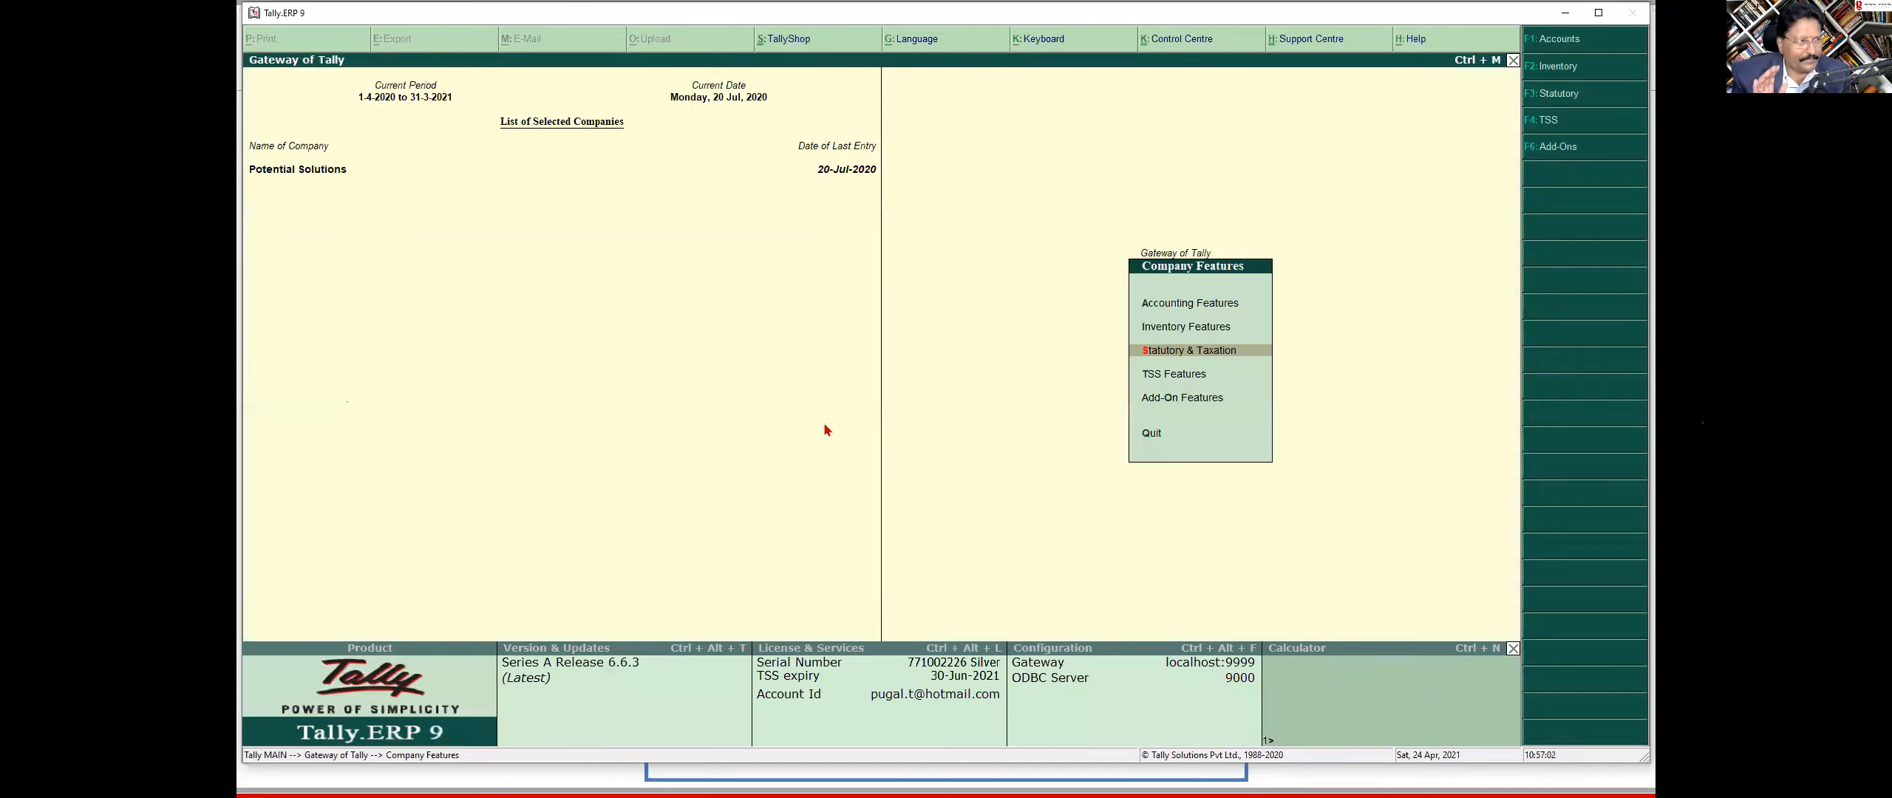
pyautogui.press('Escape')
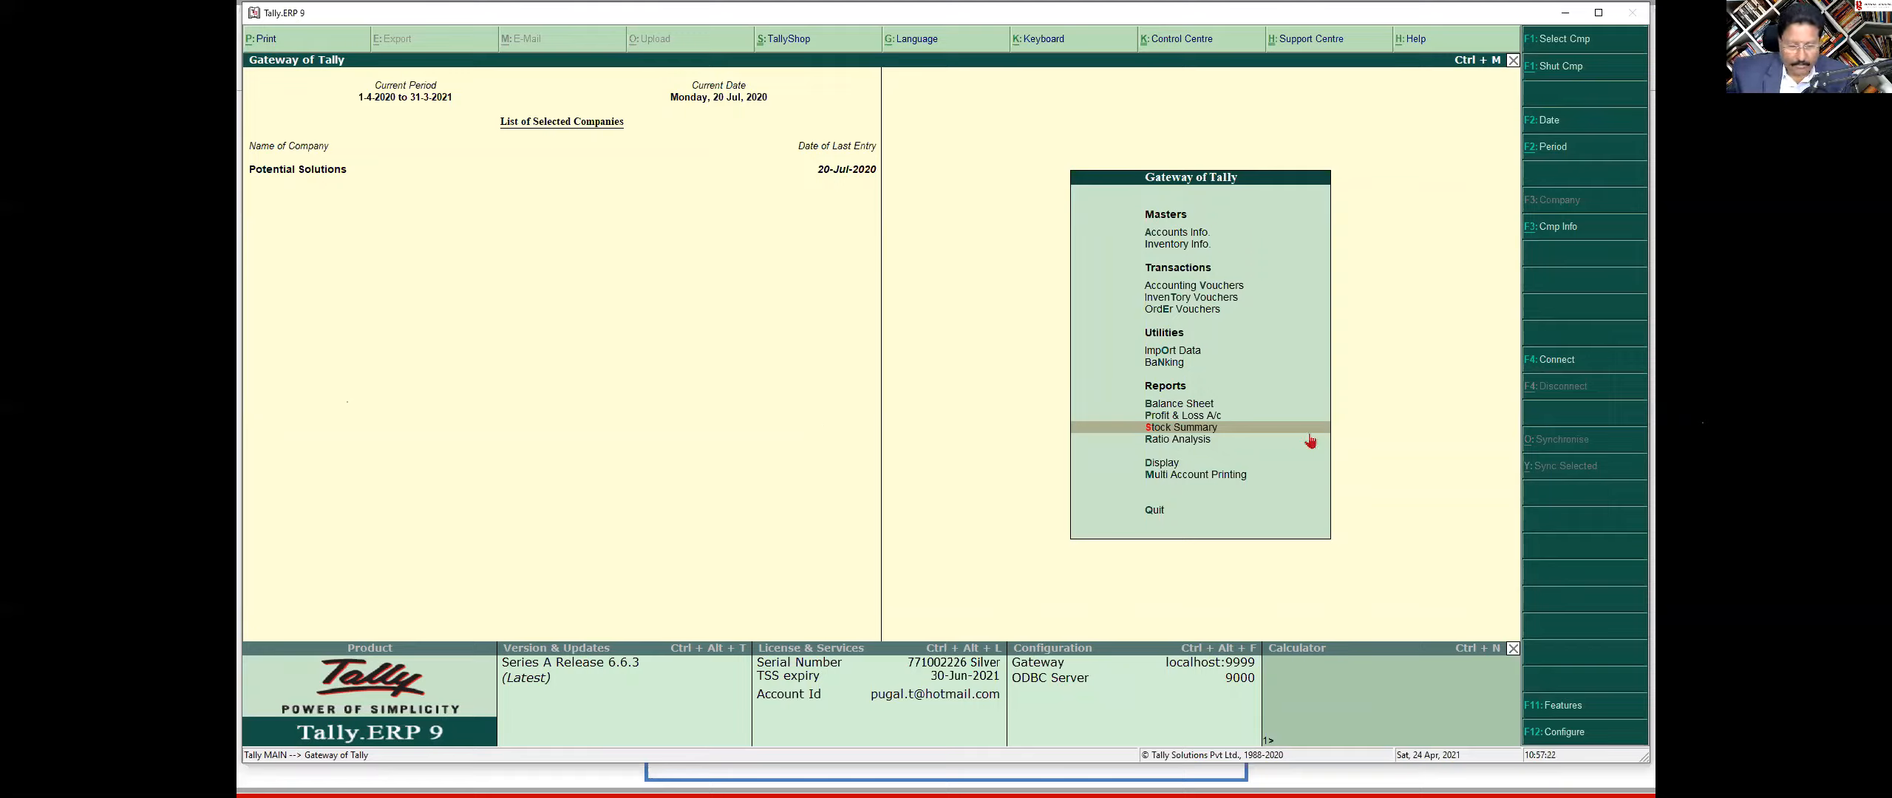
# Step: Open the list of GST reports within the statutory reports
pyautogui.press('d')
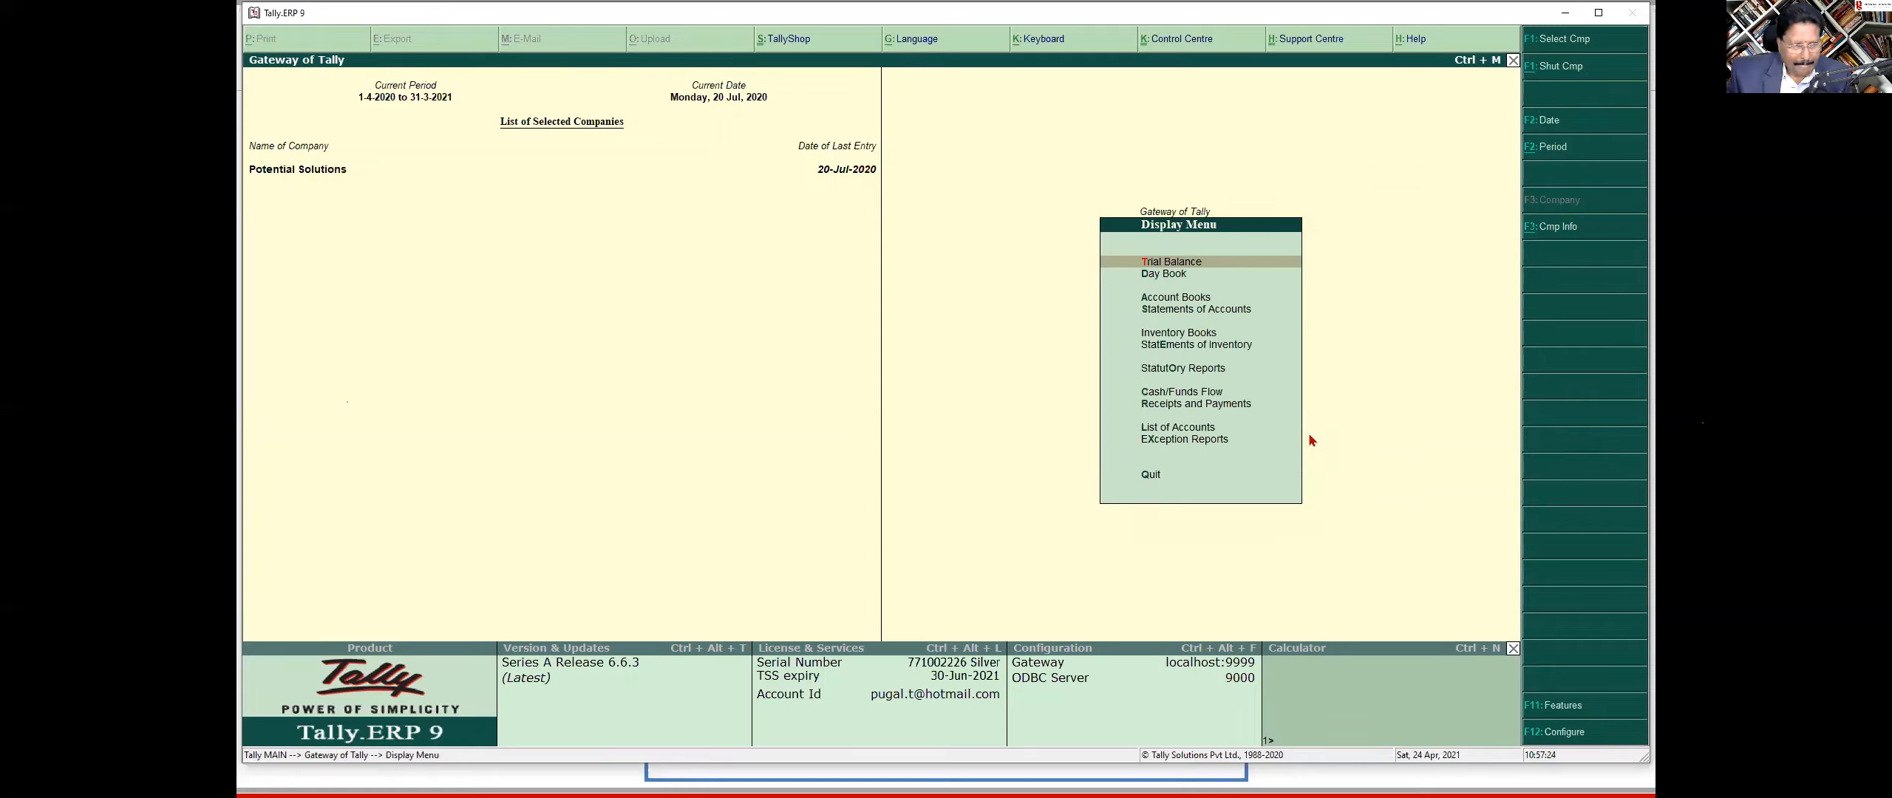
pyautogui.press('Down')
pyautogui.press('Down')
pyautogui.press('Down')
pyautogui.press('Down')
pyautogui.press('Down')
pyautogui.press('Down')
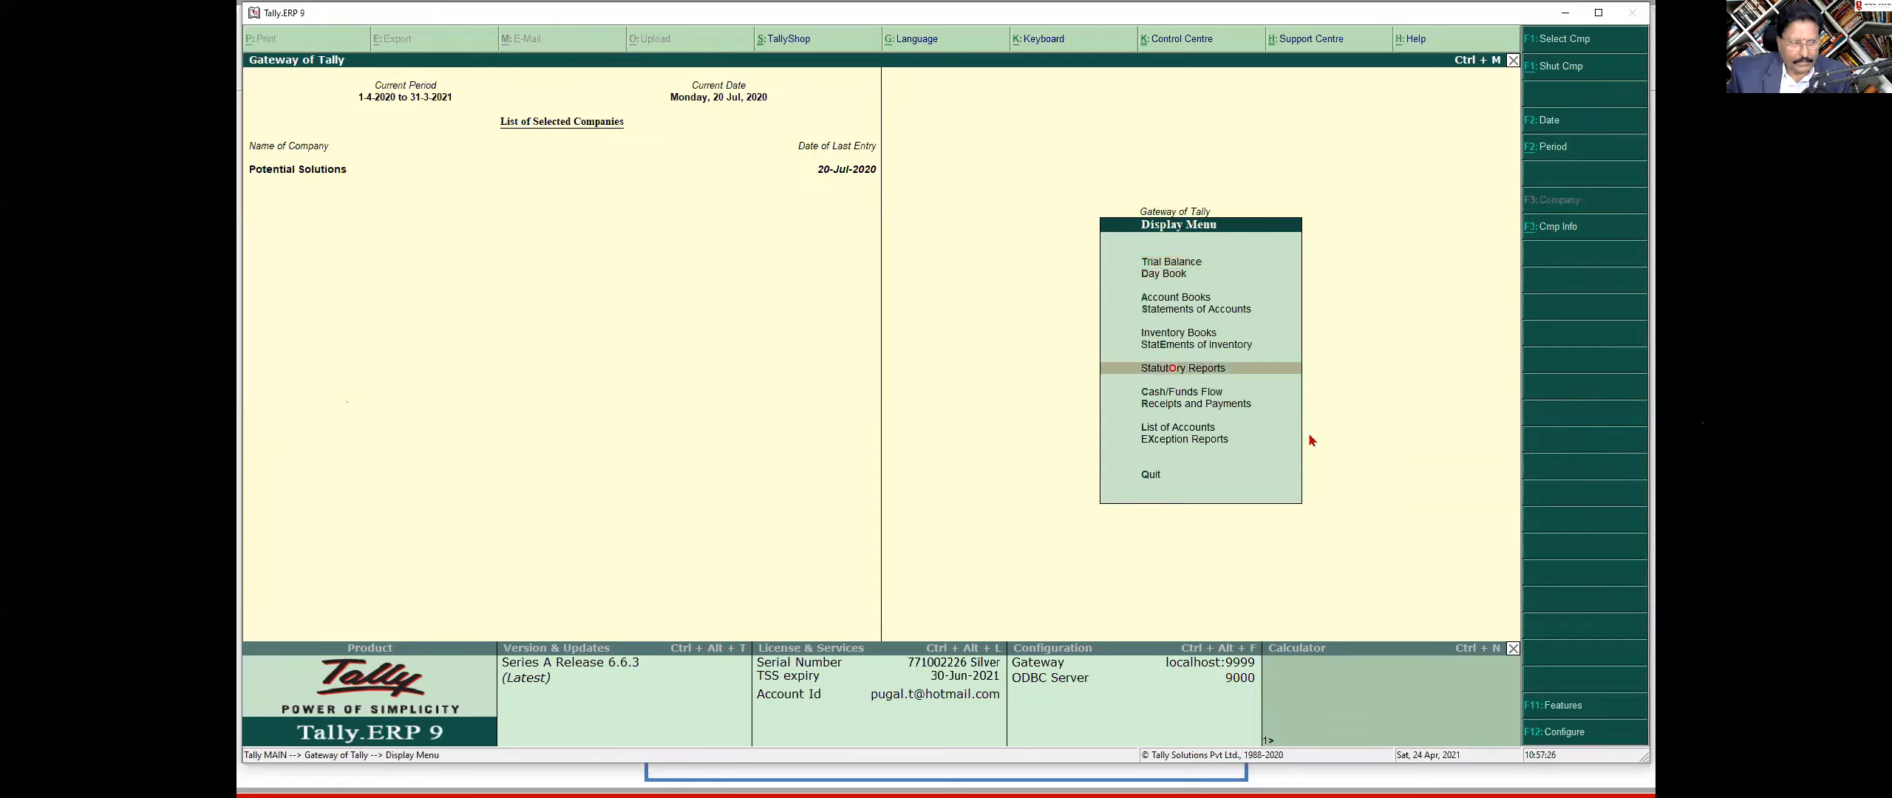
pyautogui.press('Return')
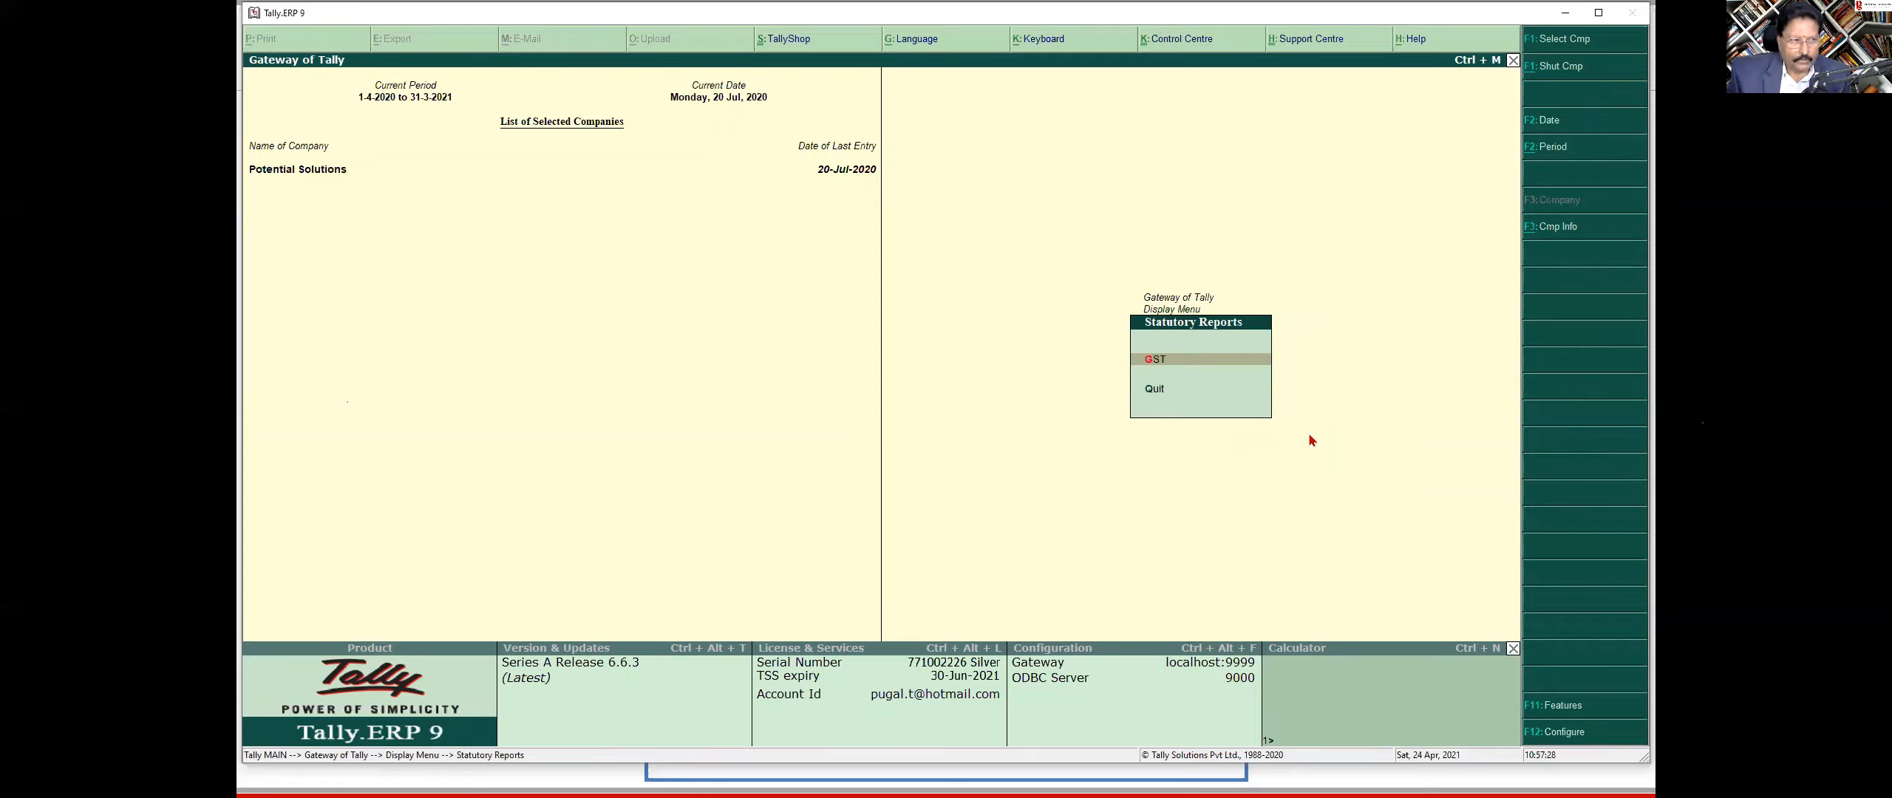
pyautogui.press('Return')
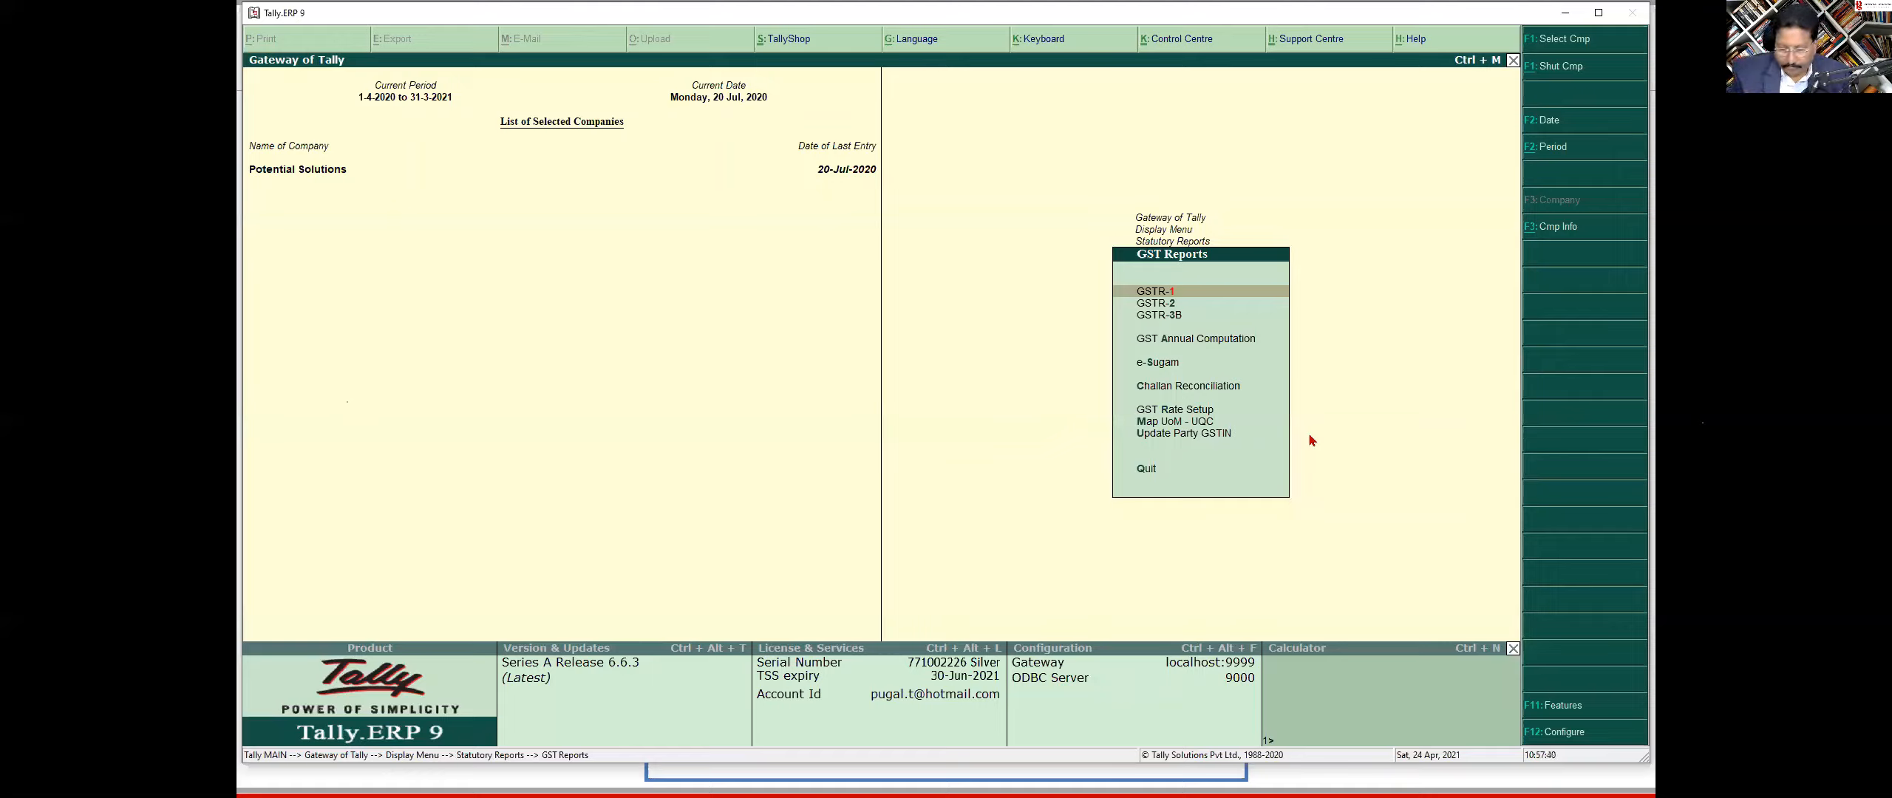
# Step: Open GST Rate Setup and expand it to the detailed view of stock groups and items
pyautogui.press('Down')
pyautogui.press('Down')
pyautogui.press('Down')
pyautogui.press('Down')
pyautogui.press('Down')
pyautogui.press('Down')
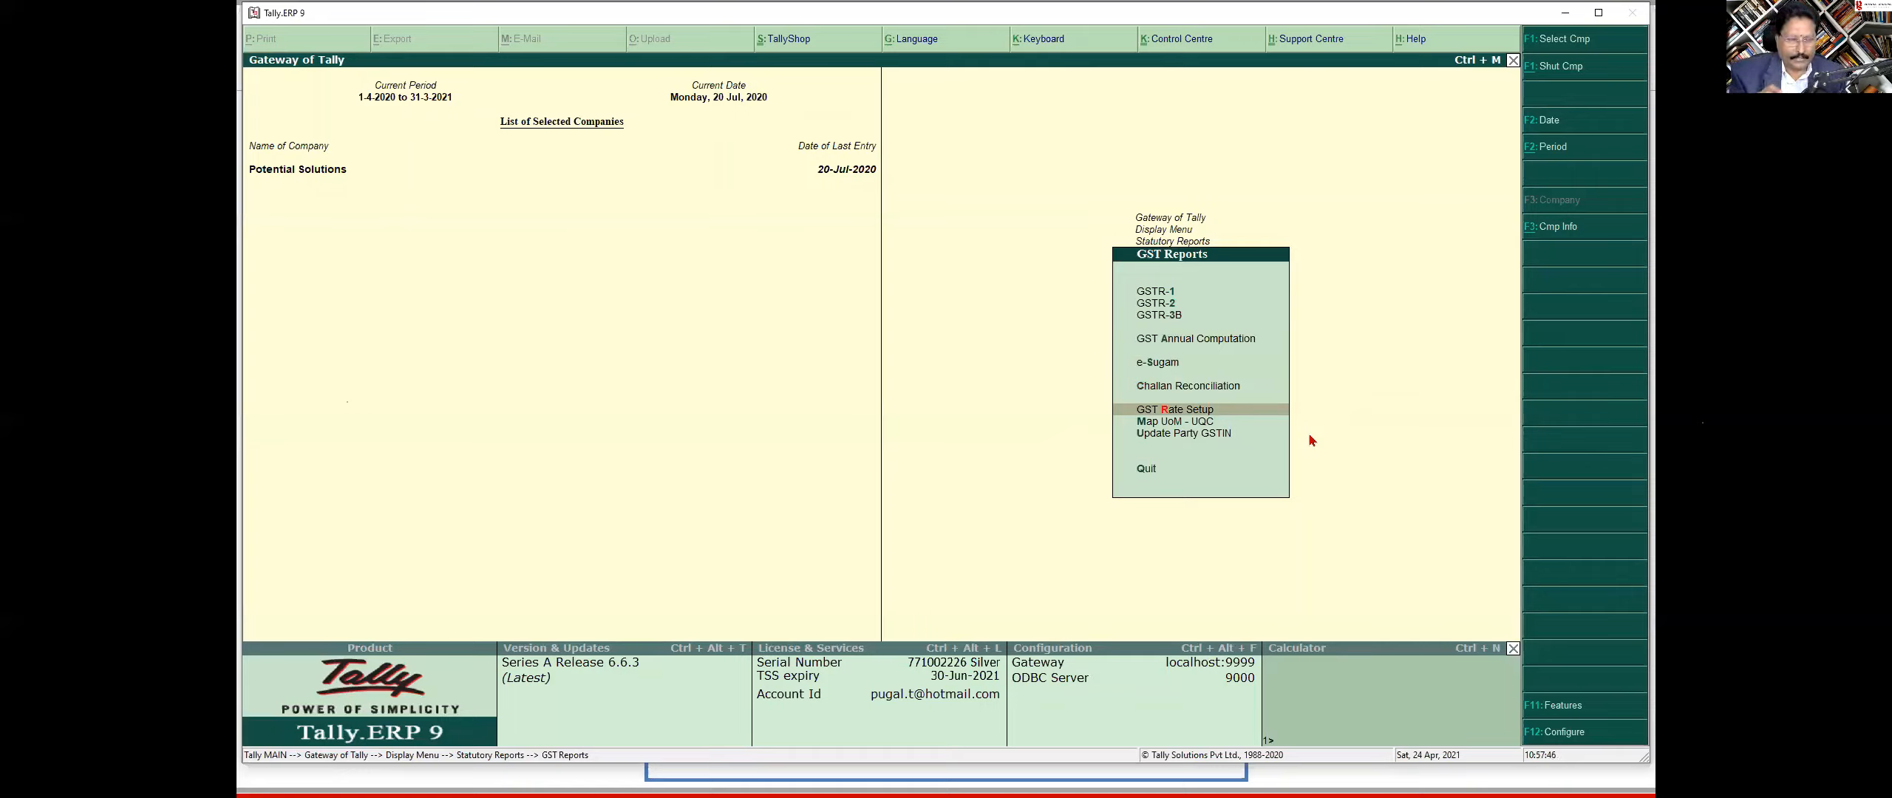
pyautogui.press('Return')
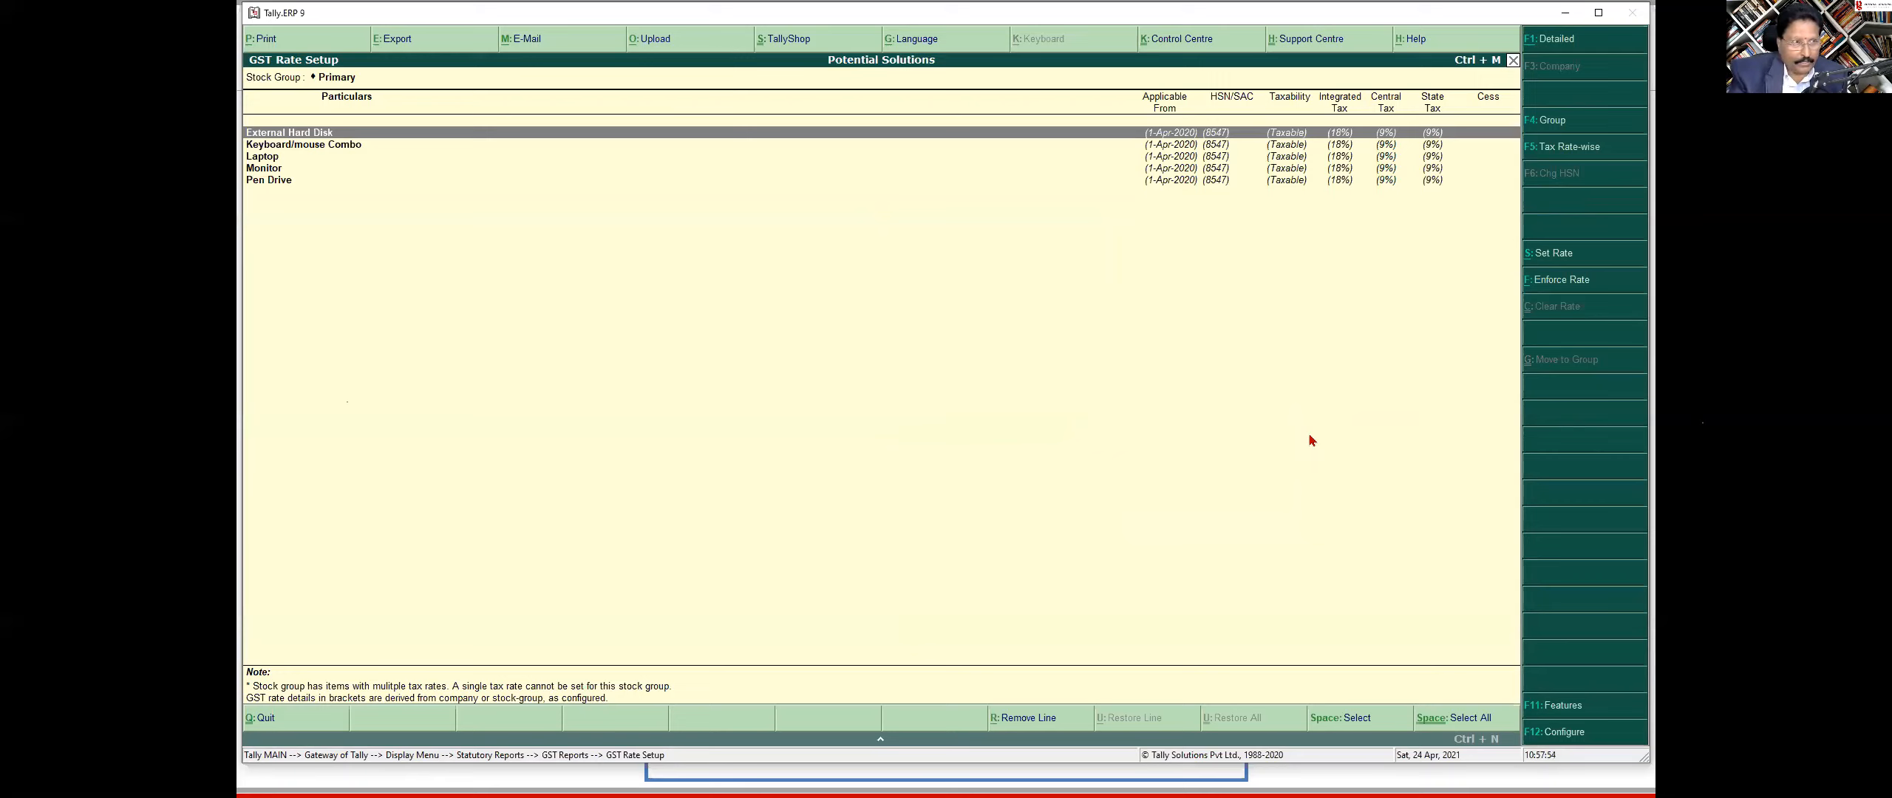
pyautogui.hotkey('alt', 'F1')
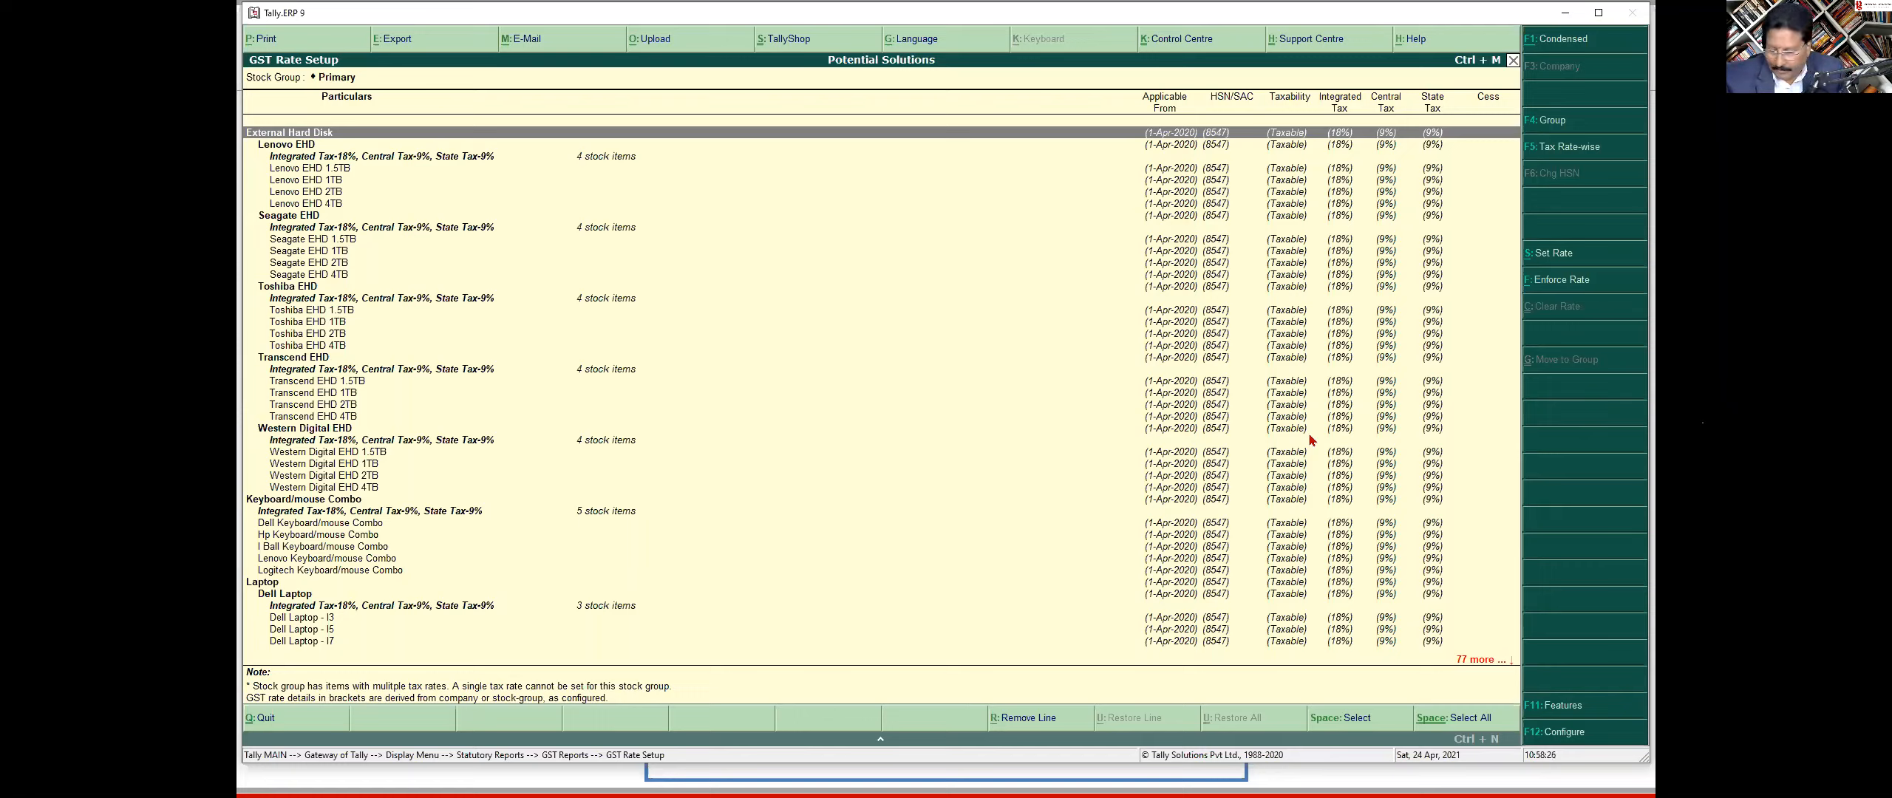
# Step: Go to the Seagate EHD stock group under External Hard Disk in the rate list
pyautogui.press('Down')
pyautogui.press('Down')
pyautogui.press('Down')
pyautogui.press('Down')
pyautogui.press('Down')
pyautogui.press('Down')
pyautogui.press('Down')
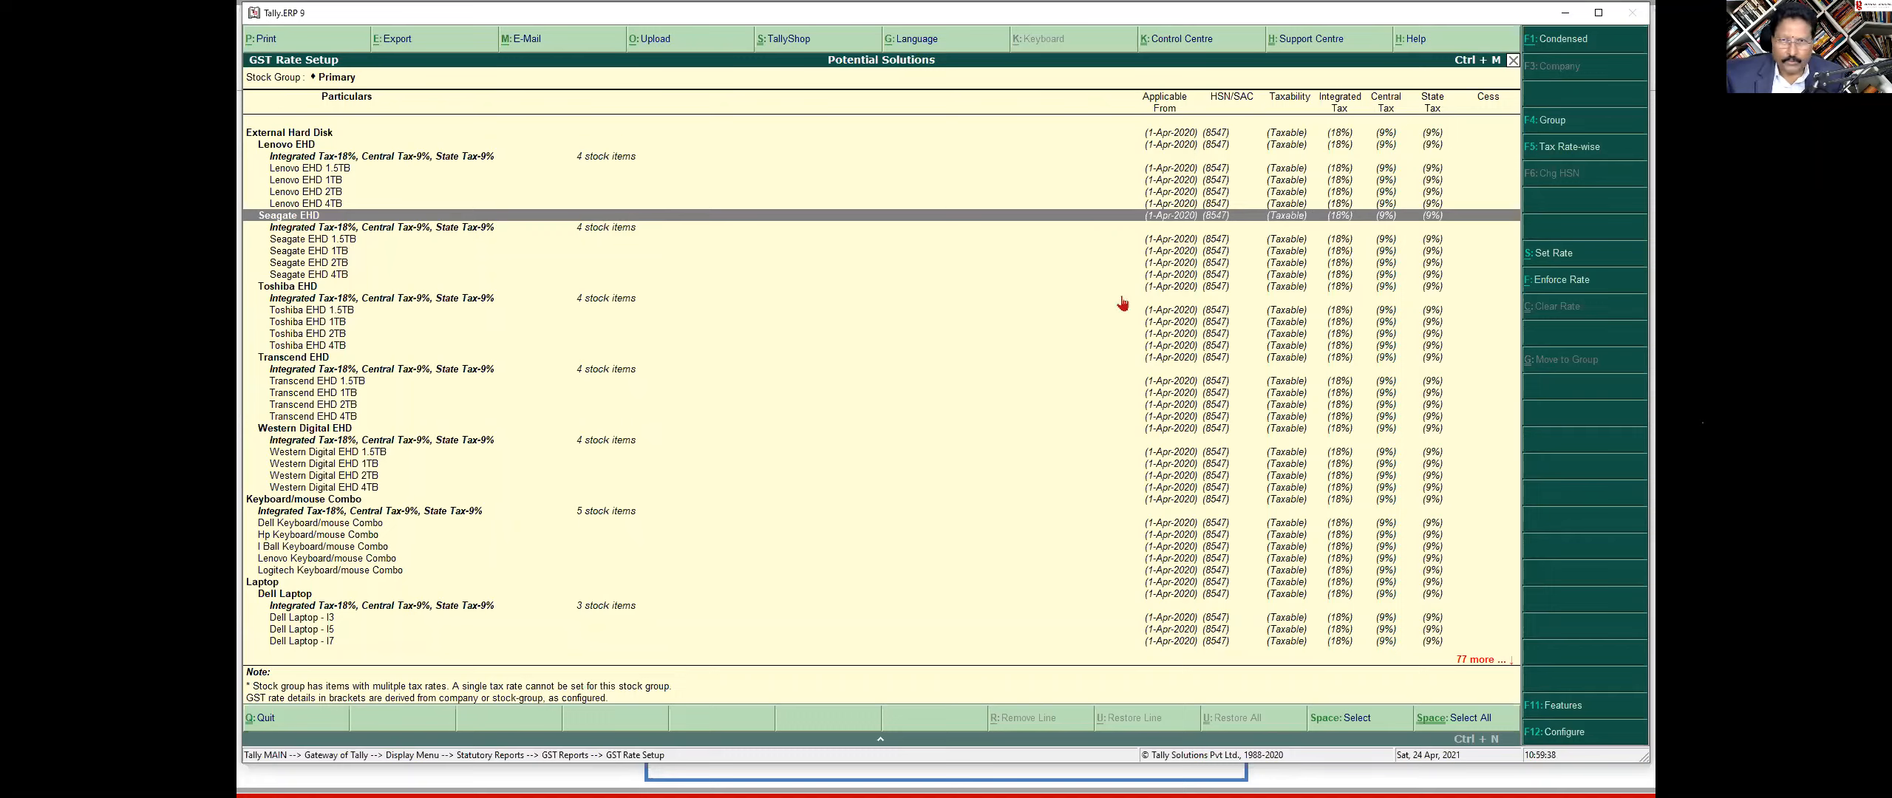
# Step: Switch to the presentation to review the GST rate set-up hierarchy slide, and return to GST Rate Setup in Tally.ERP 9
pyautogui.hotkey('alt', 'Tab')
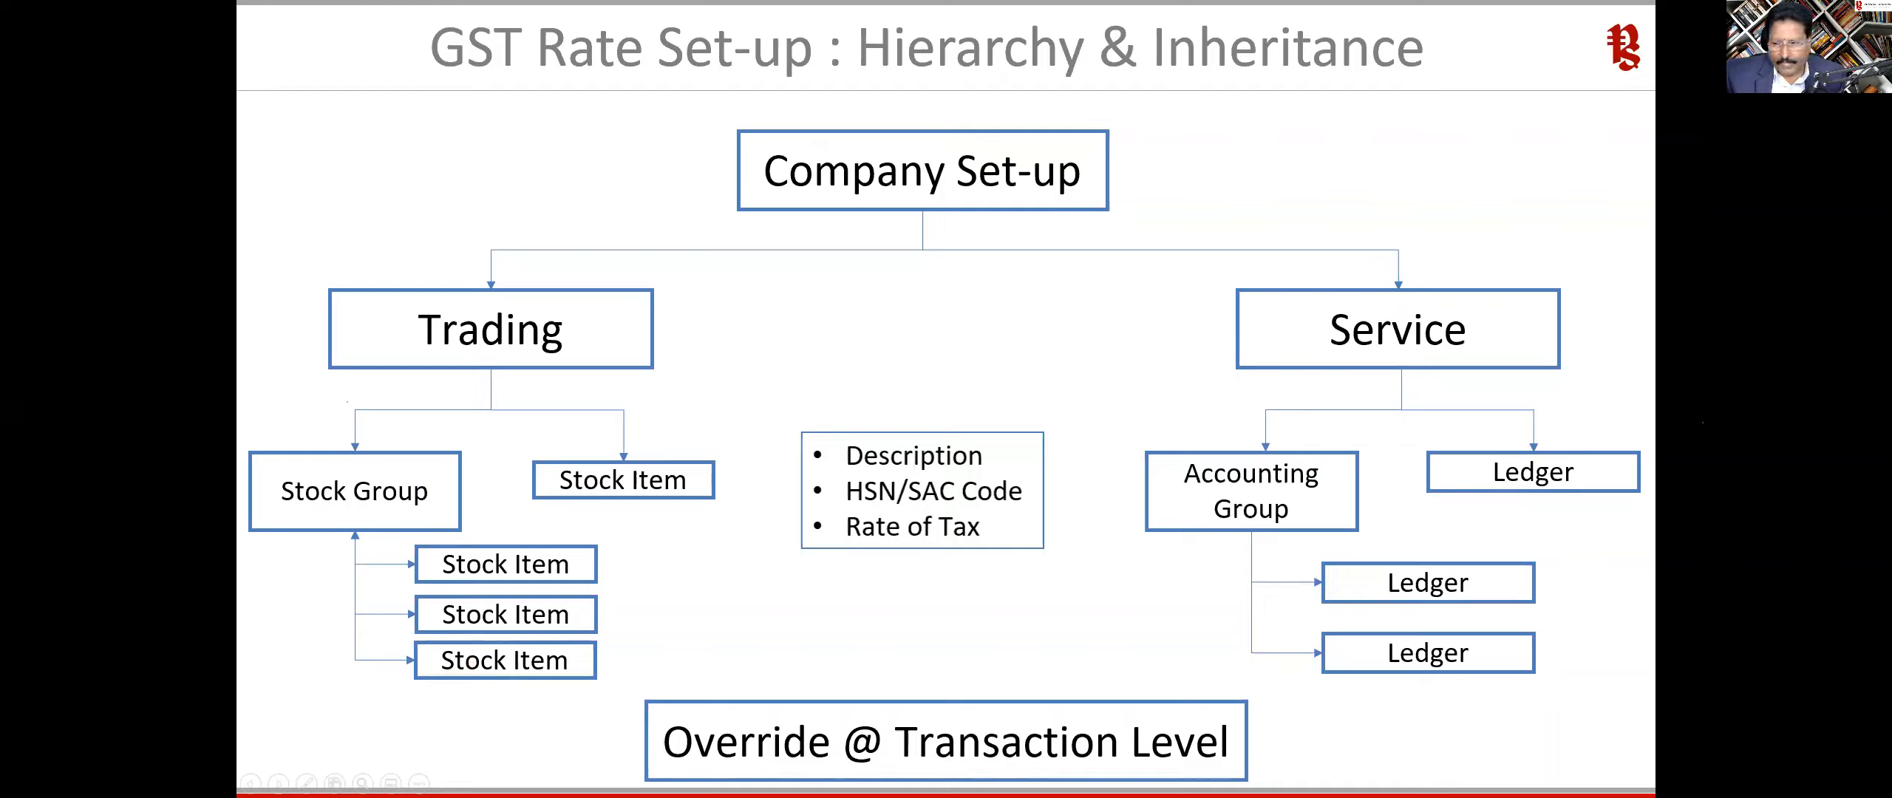
pyautogui.hotkey('alt', 'Tab')
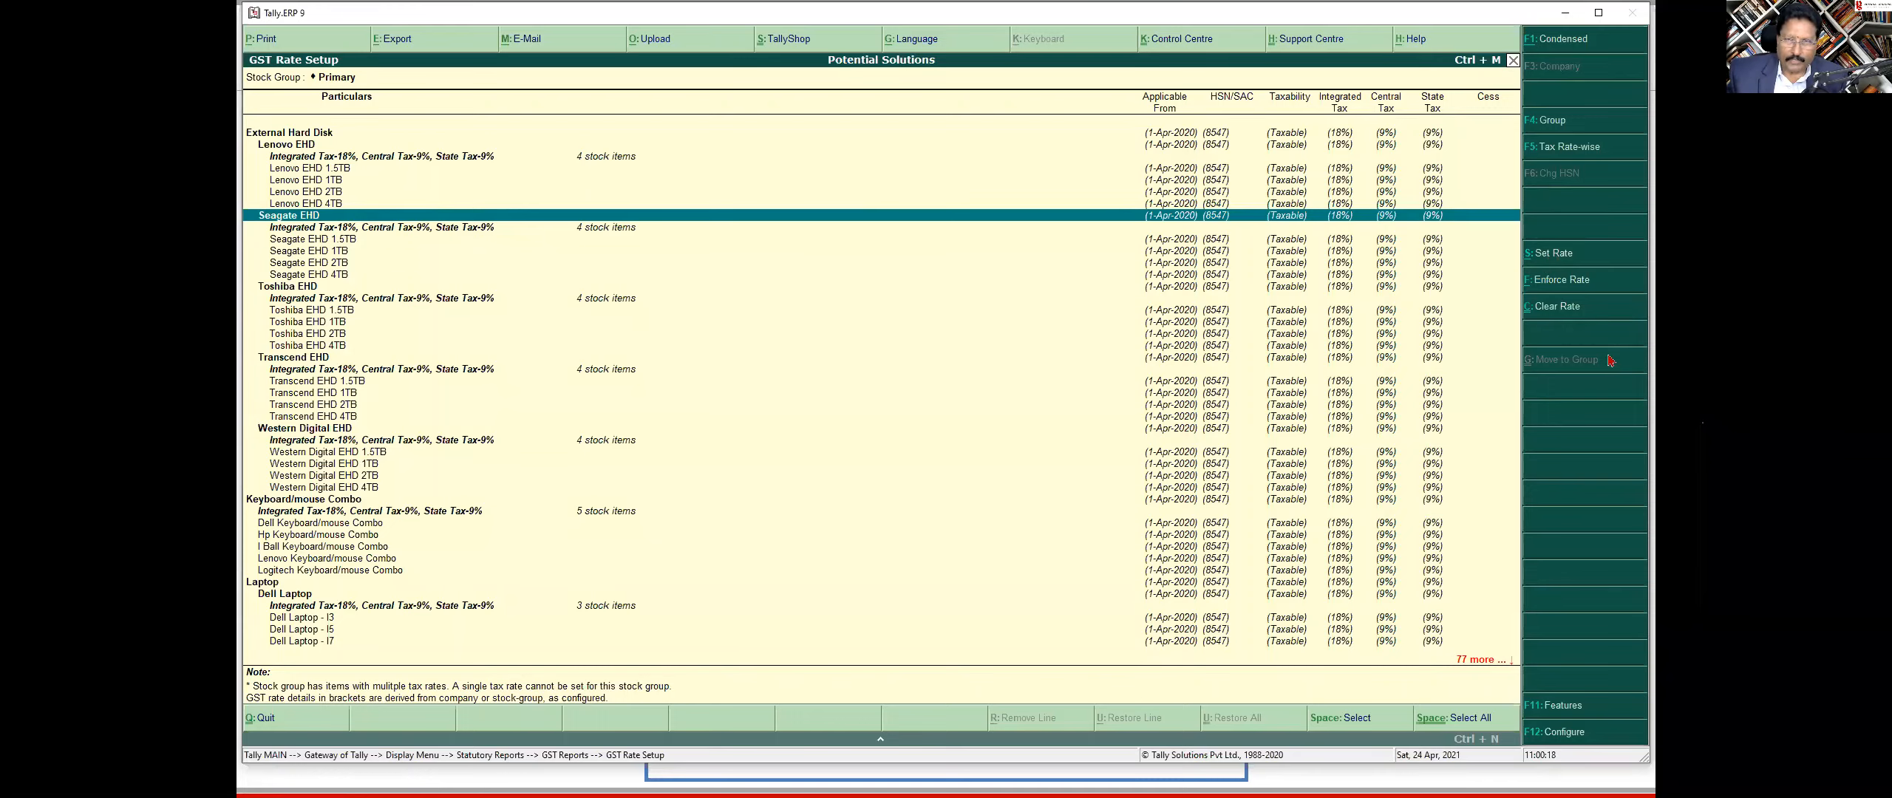
# Step: Set a GST rate for the Seagate EHD stock group, entering New Des as description and 777777 as HSN/SAC
pyautogui.click(1559, 258)
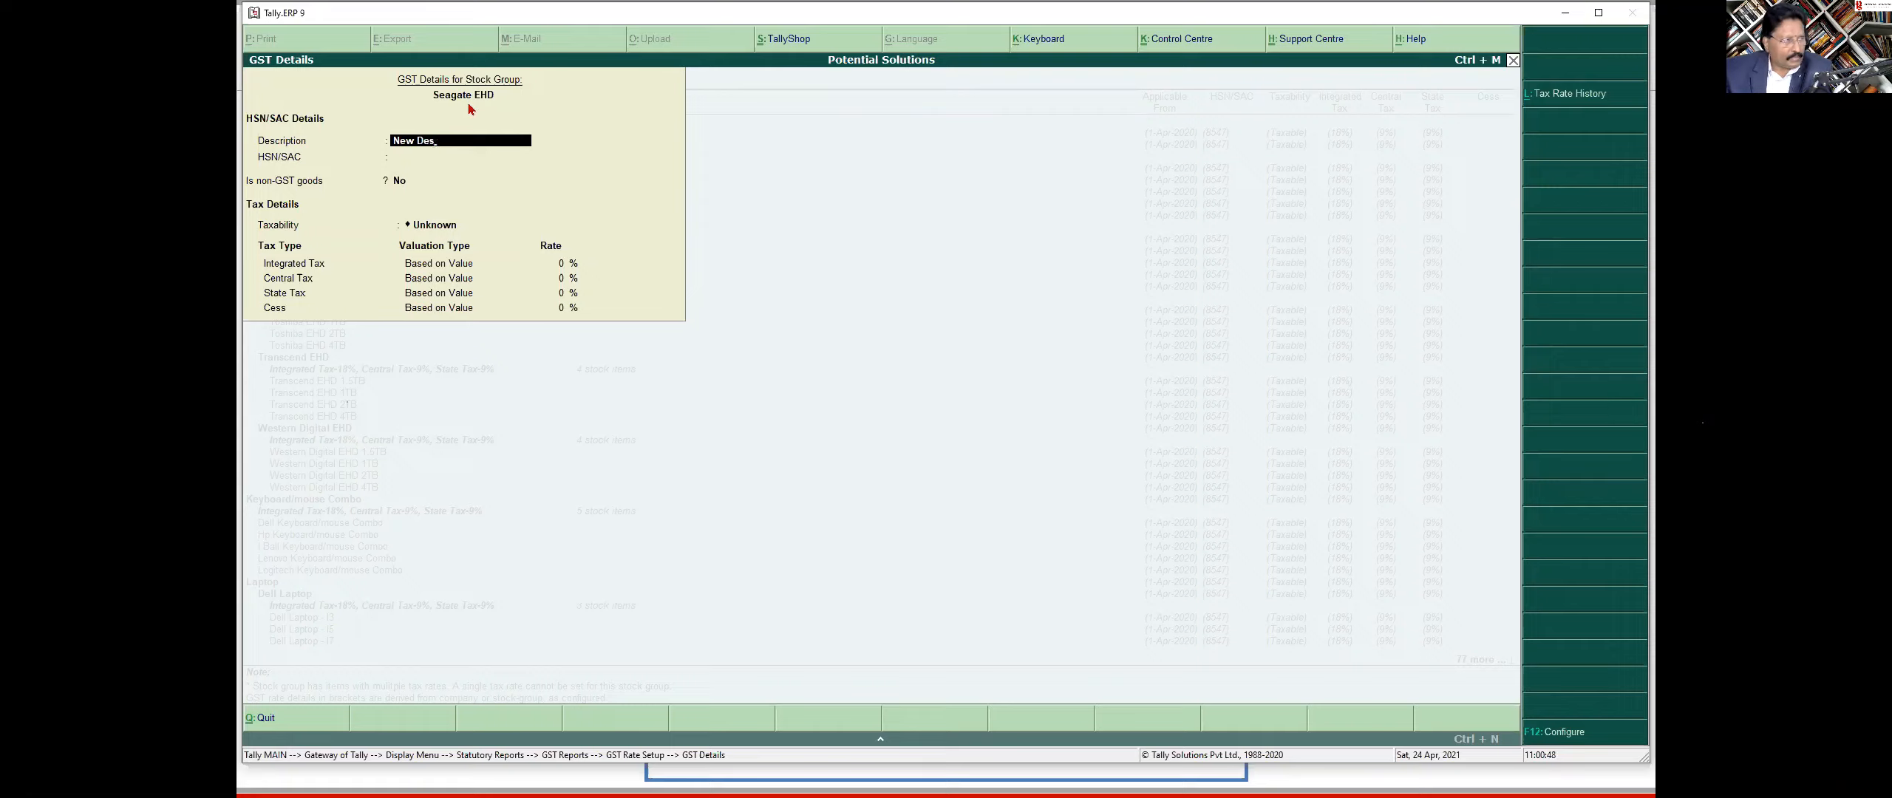
pyautogui.press('Return')
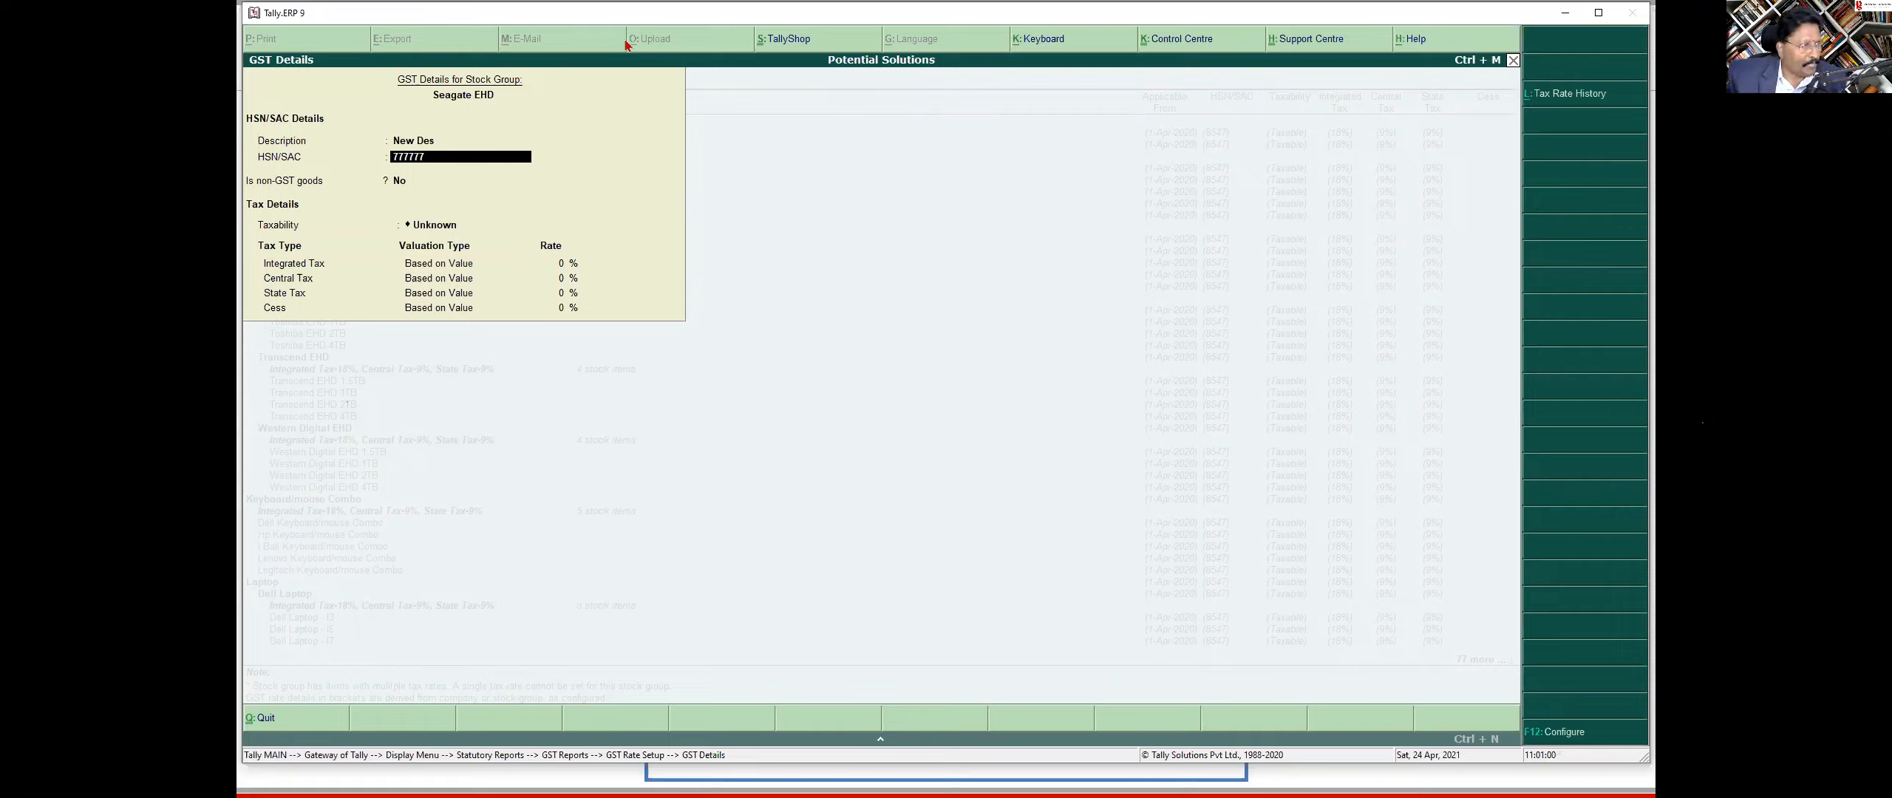
pyautogui.press('Return')
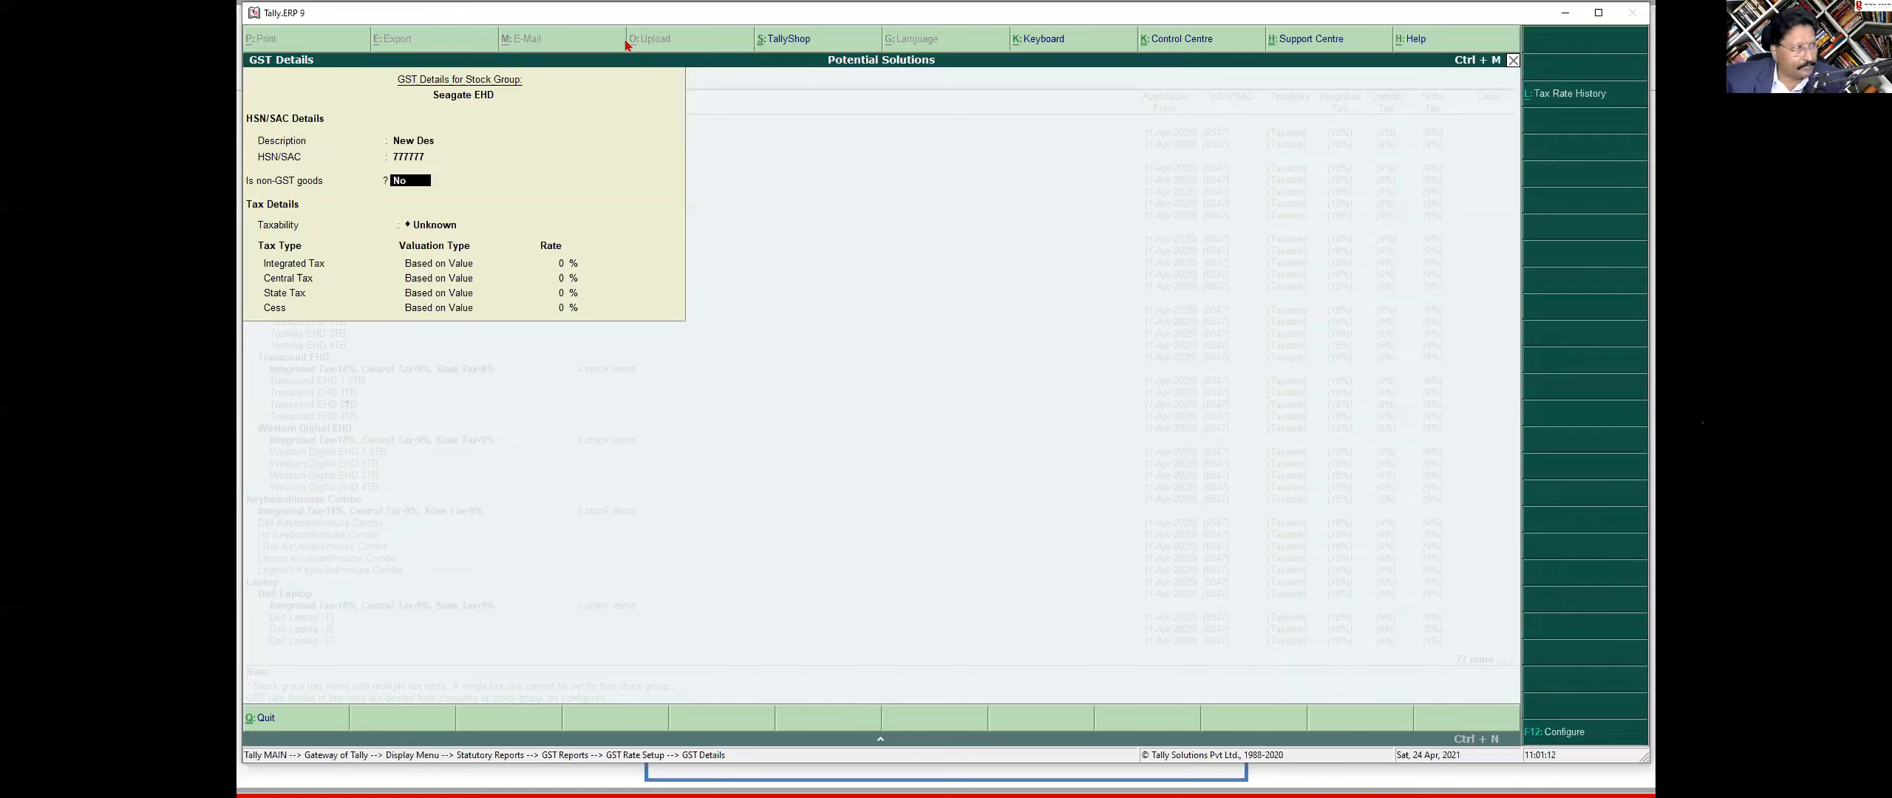
# Step: Keep Is non-GST goods at No and set the Seagate EHD group's taxability to Taxable
pyautogui.press('Return')
pyautogui.press('Down')
pyautogui.press('Down')
pyautogui.press('Down')
pyautogui.press('Return')
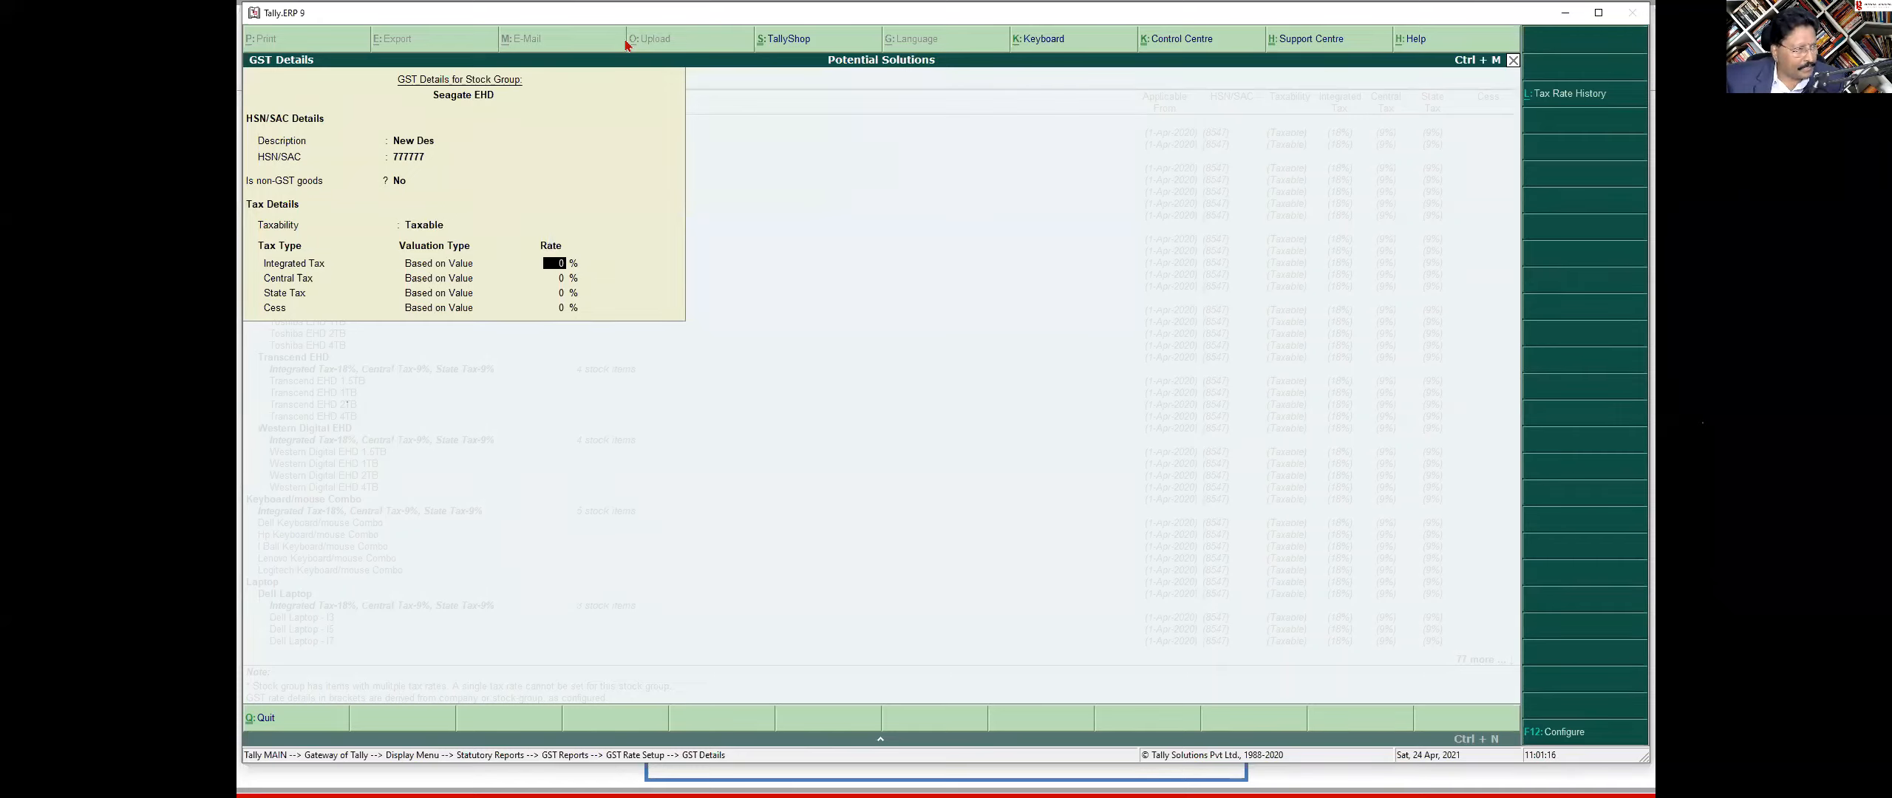
# Step: Set the integrated tax rate to 28%, accept central and state tax at 14% each with no cess, and save the details
pyautogui.write('28')
pyautogui.press('Return')
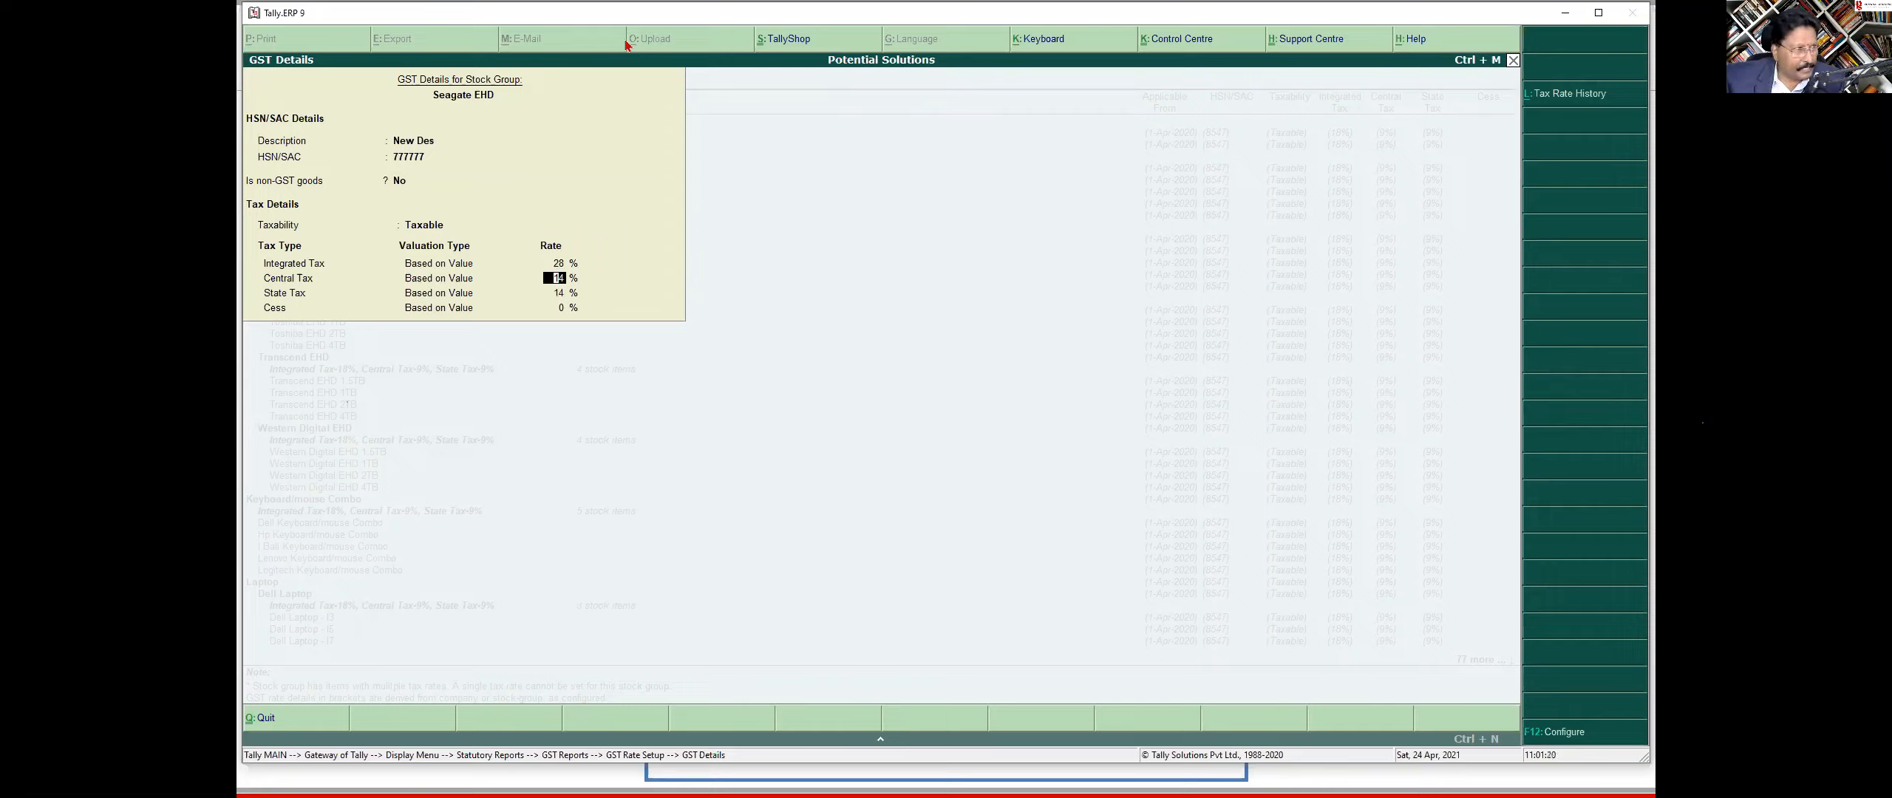
pyautogui.press('Return')
pyautogui.press('Return')
pyautogui.press('Return')
pyautogui.press('Return')
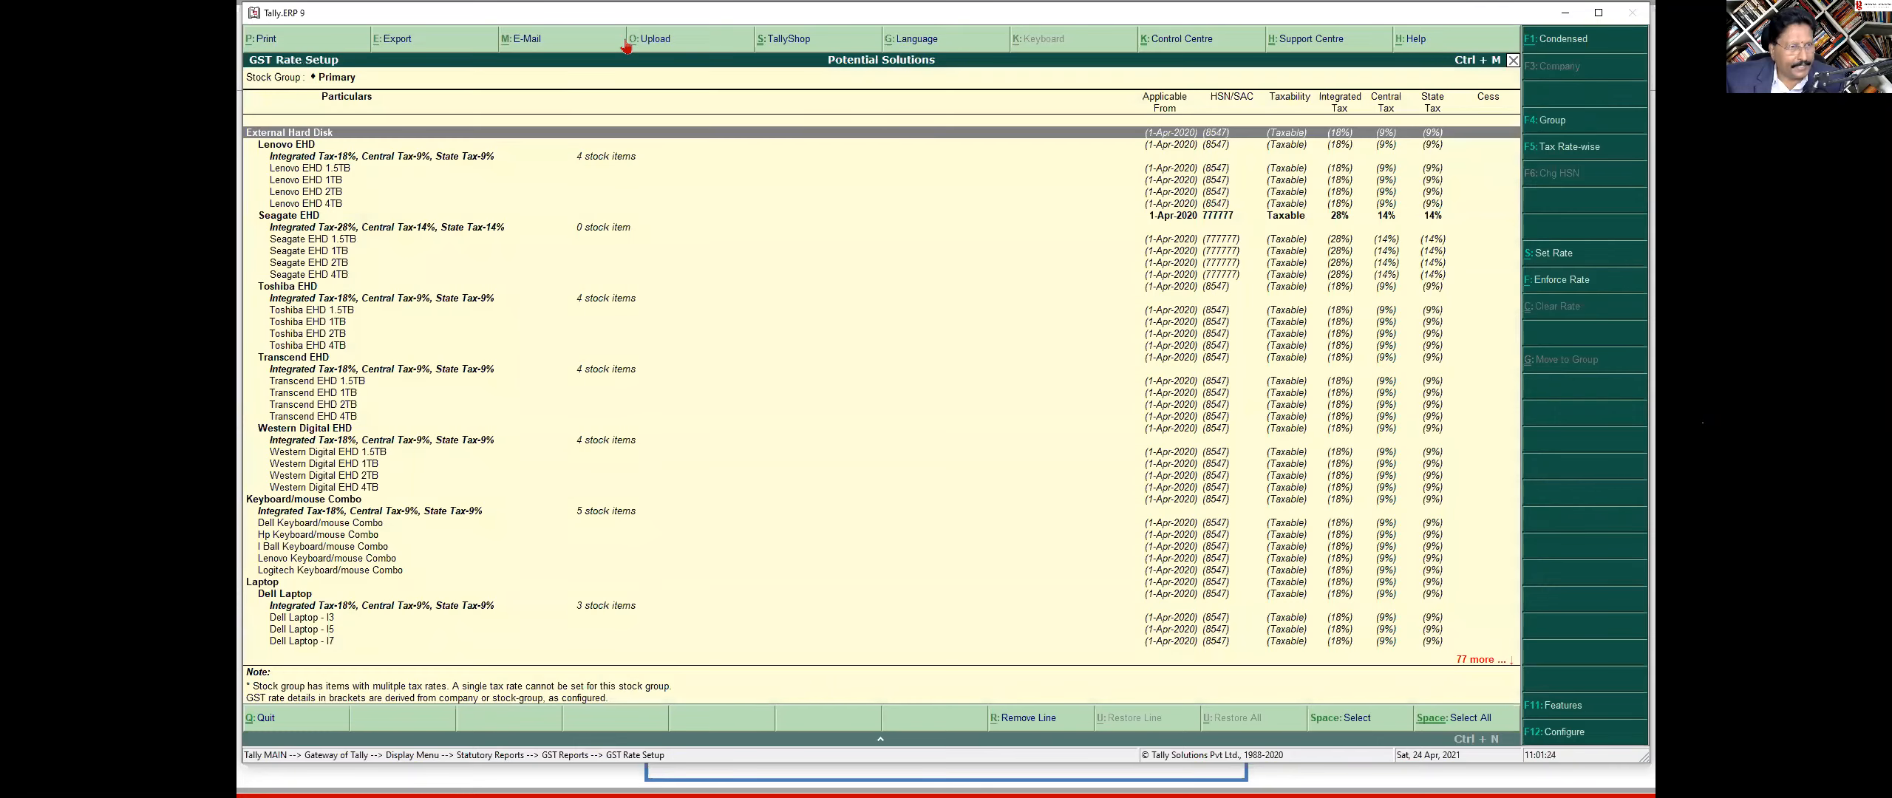
# Step: Review the GST rates, HSN/SAC and taxability inherited by the stock items under the Seagate EHD group
pyautogui.click(314, 224)
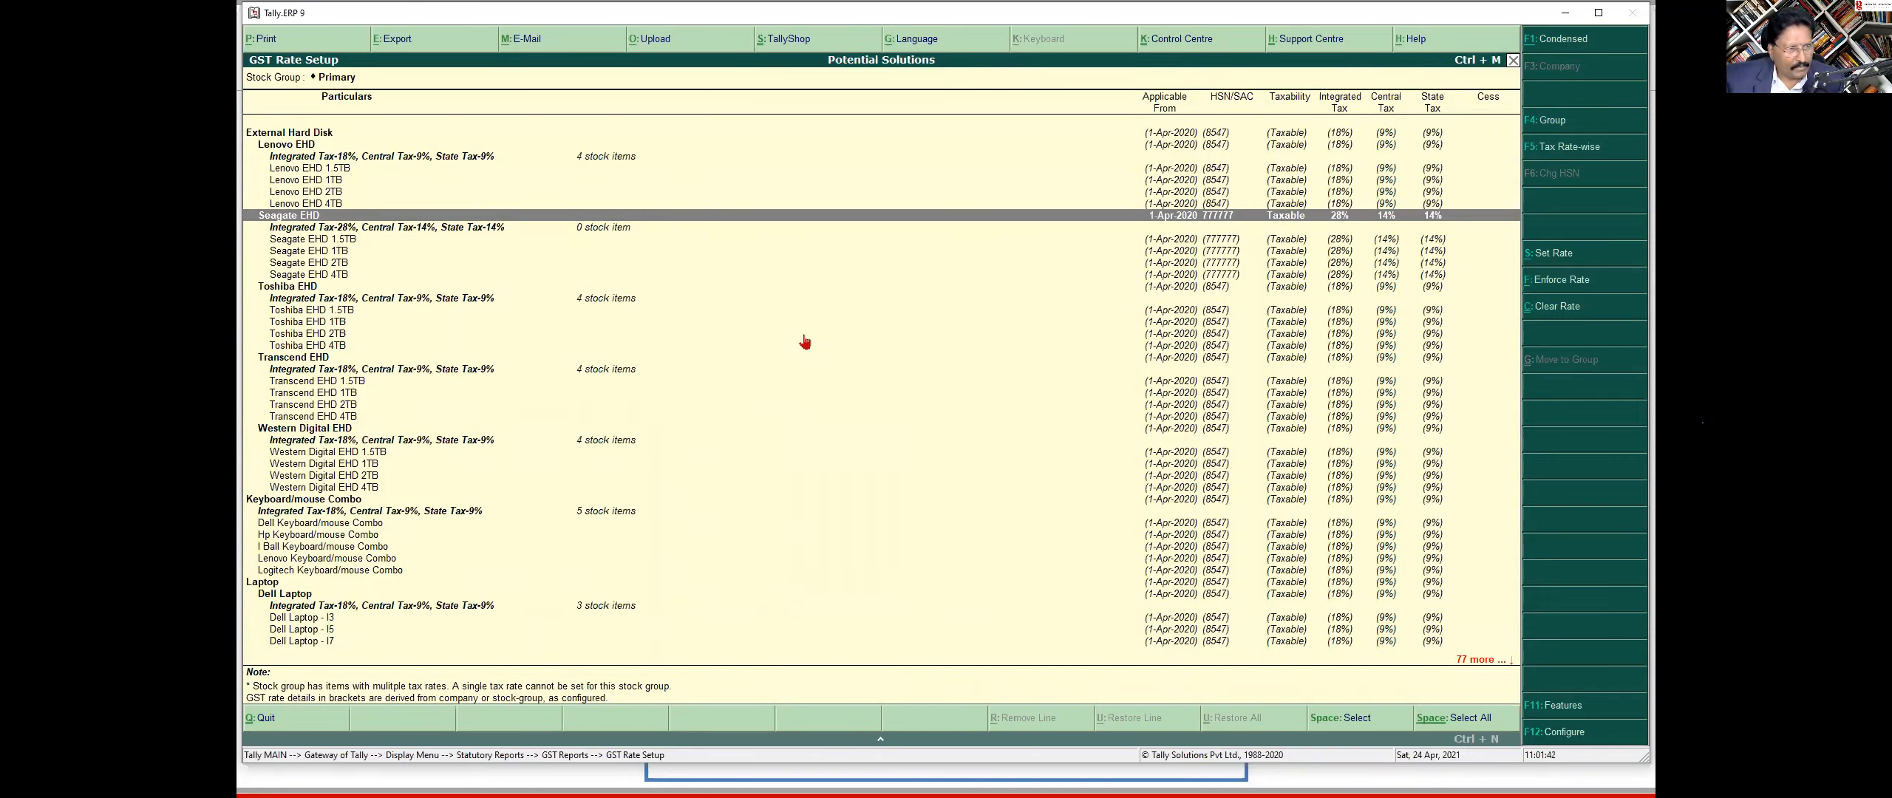
pyautogui.press('Down')
pyautogui.press('Down')
pyautogui.press('Down')
pyautogui.press('Down')
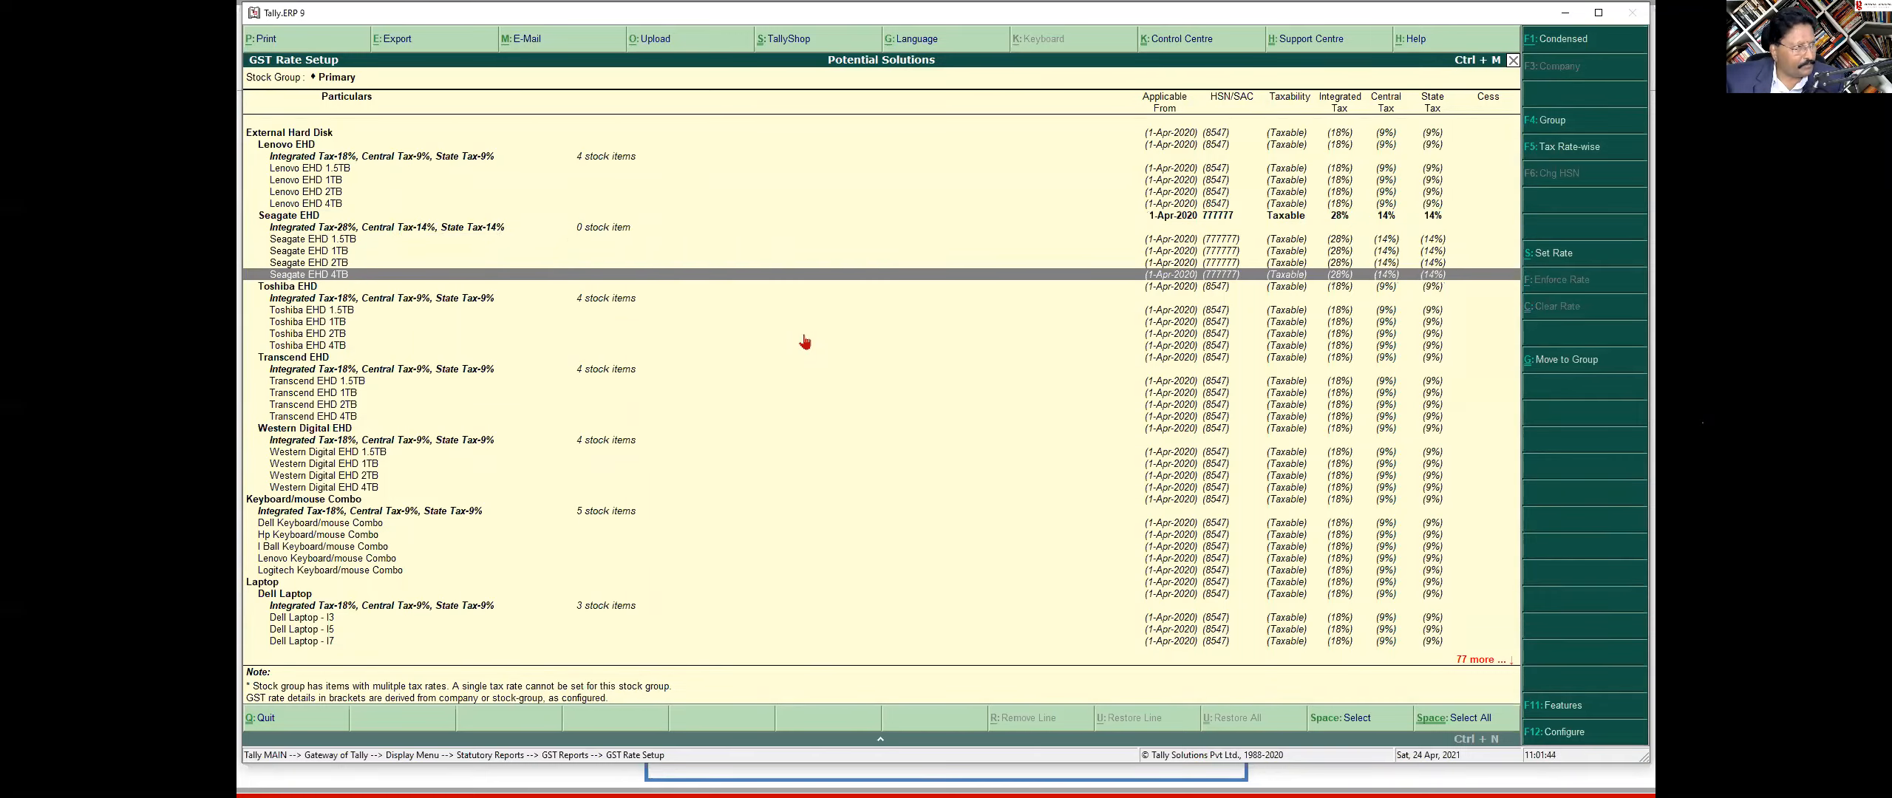
pyautogui.press('Up')
pyautogui.press('Up')
pyautogui.press('Up')
pyautogui.press('Down')
pyautogui.press('Down')
pyautogui.press('Down')
pyautogui.press('Down')
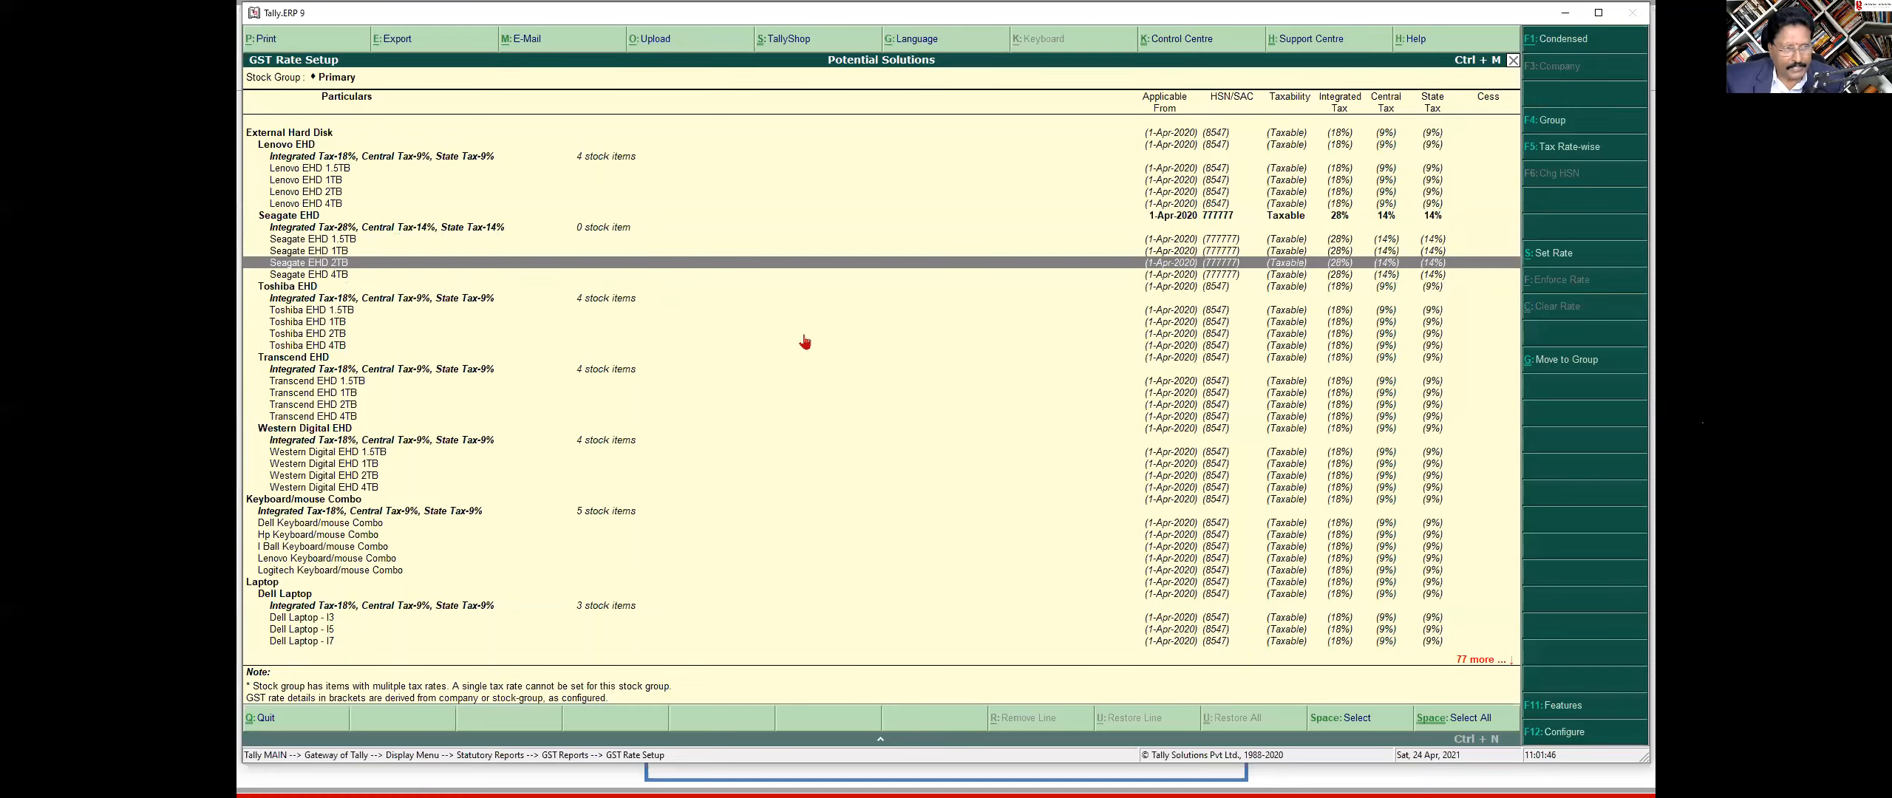
pyautogui.press('Up')
pyautogui.press('Up')
pyautogui.press('Up')
pyautogui.press('Up')
pyautogui.press('Down')
pyautogui.press('Down')
pyautogui.press('Down')
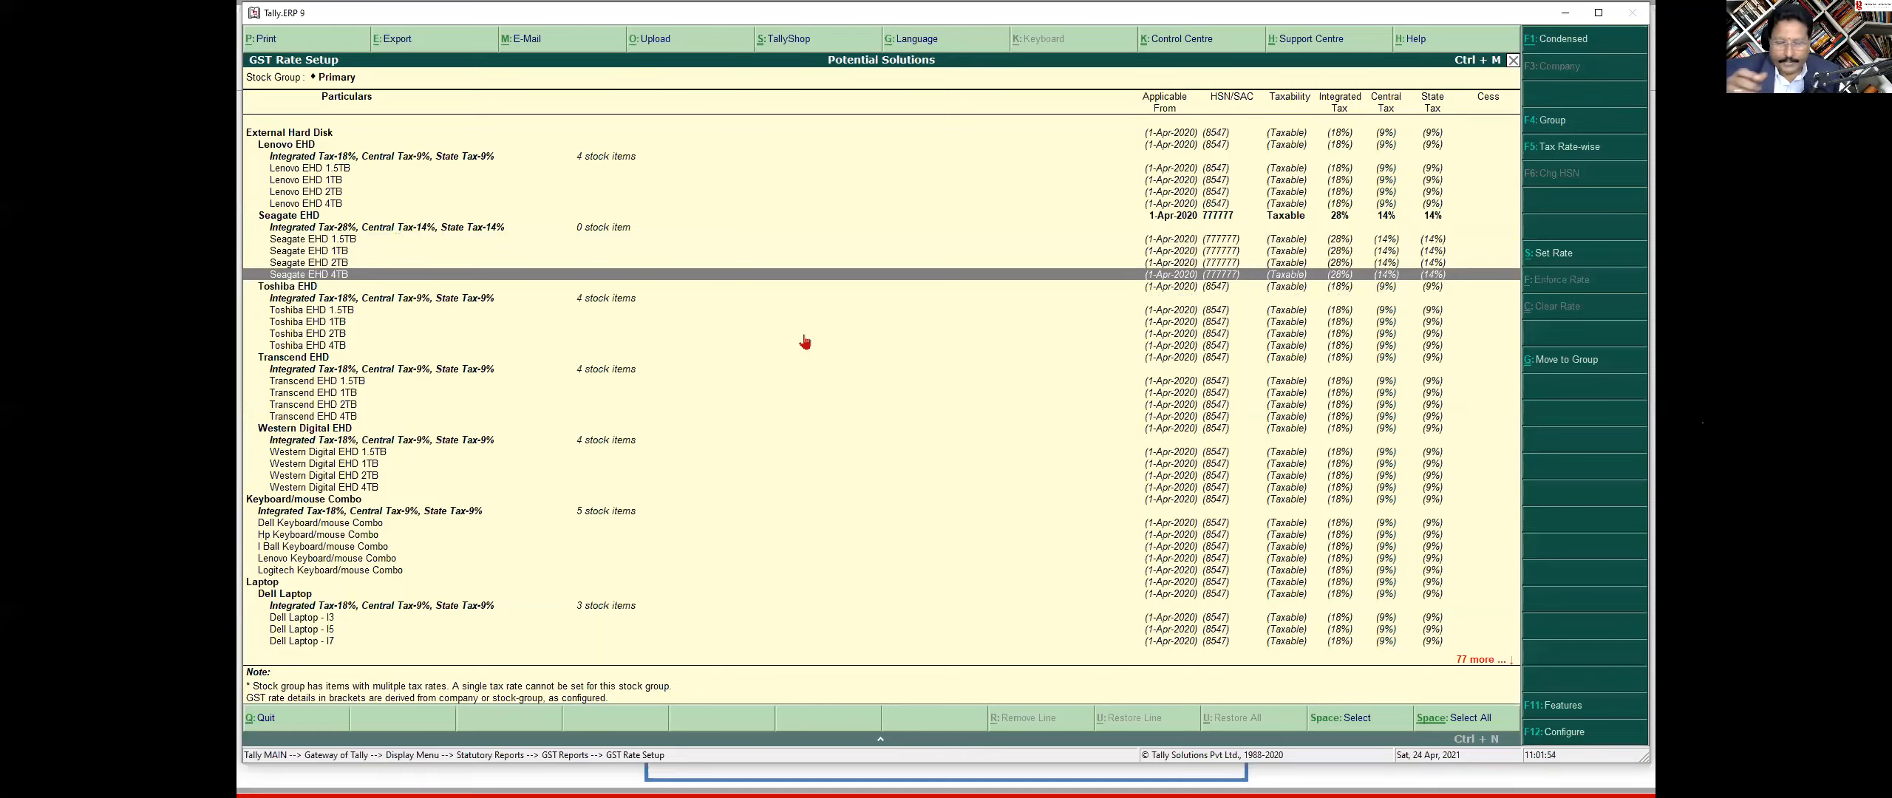
# Step: Mark the Transcend EHD, Western Digital EHD and Keyboard/mouse Combo stock groups together for a shared GST rate
pyautogui.click(311, 357)
pyautogui.press('space')
pyautogui.press('Down')
pyautogui.press('Down')
pyautogui.press('Down')
pyautogui.press('Down')
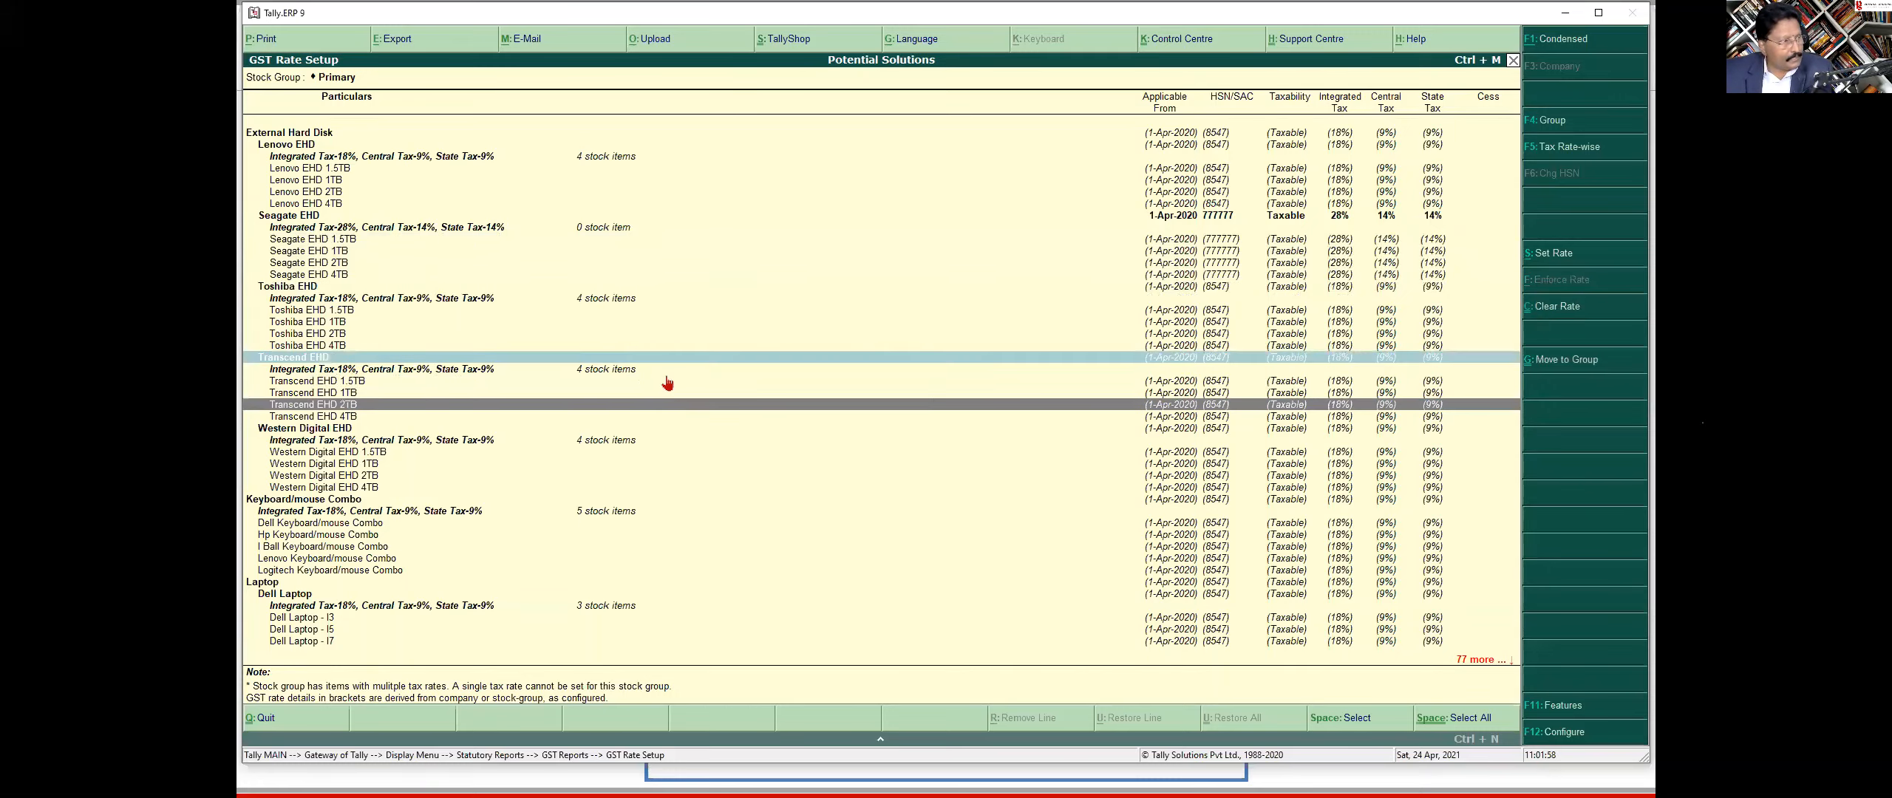
pyautogui.press('space')
pyautogui.press('Down')
pyautogui.press('Down')
pyautogui.press('Down')
pyautogui.press('Down')
pyautogui.press('space')
# Step: Add the LG Laptop group and the Hp Laptop - I7 item to the marked lines in the rate list
pyautogui.press('Down')
pyautogui.press('Down')
pyautogui.press('Down')
pyautogui.press('Down')
pyautogui.press('Down')
pyautogui.press('Down')
pyautogui.press('Down')
pyautogui.press('Down')
pyautogui.press('Down')
pyautogui.press('Down')
pyautogui.press('Down')
pyautogui.press('Down')
pyautogui.press('Down')
pyautogui.press('Down')
pyautogui.press('Down')
pyautogui.press('Down')
pyautogui.press('Down')
pyautogui.press('Down')
pyautogui.press('Down')
pyautogui.press('Down')
pyautogui.press('Down')
pyautogui.press('Down')
pyautogui.press('Down')
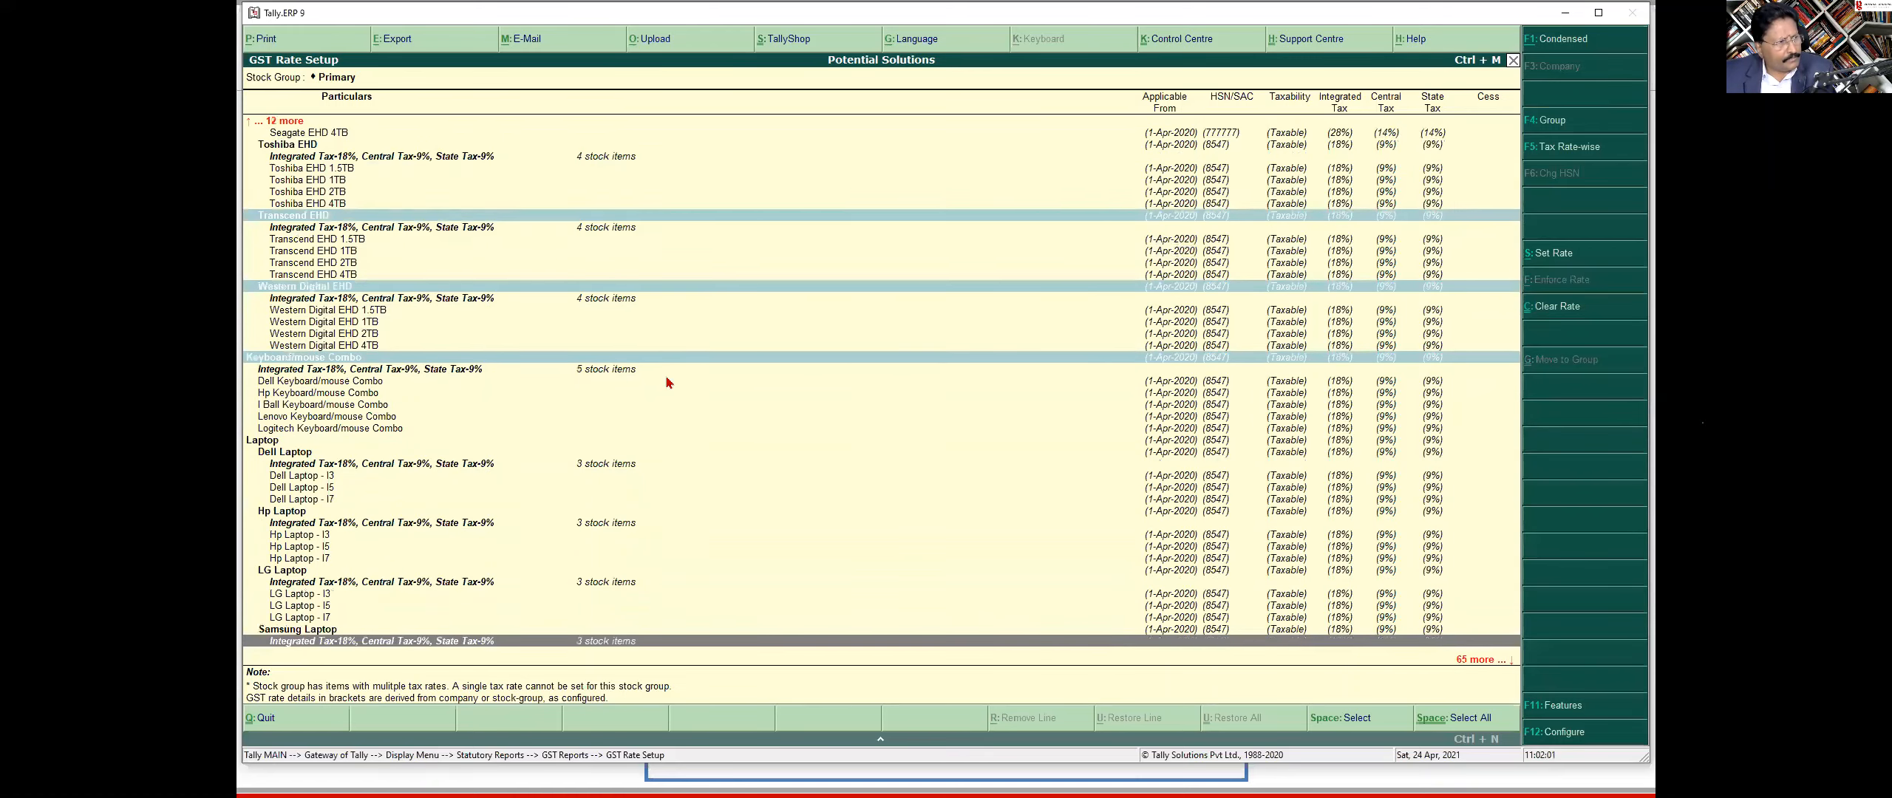
pyautogui.press('Up')
pyautogui.press('Up')
pyautogui.press('Up')
pyautogui.press('Up')
pyautogui.press('Up')
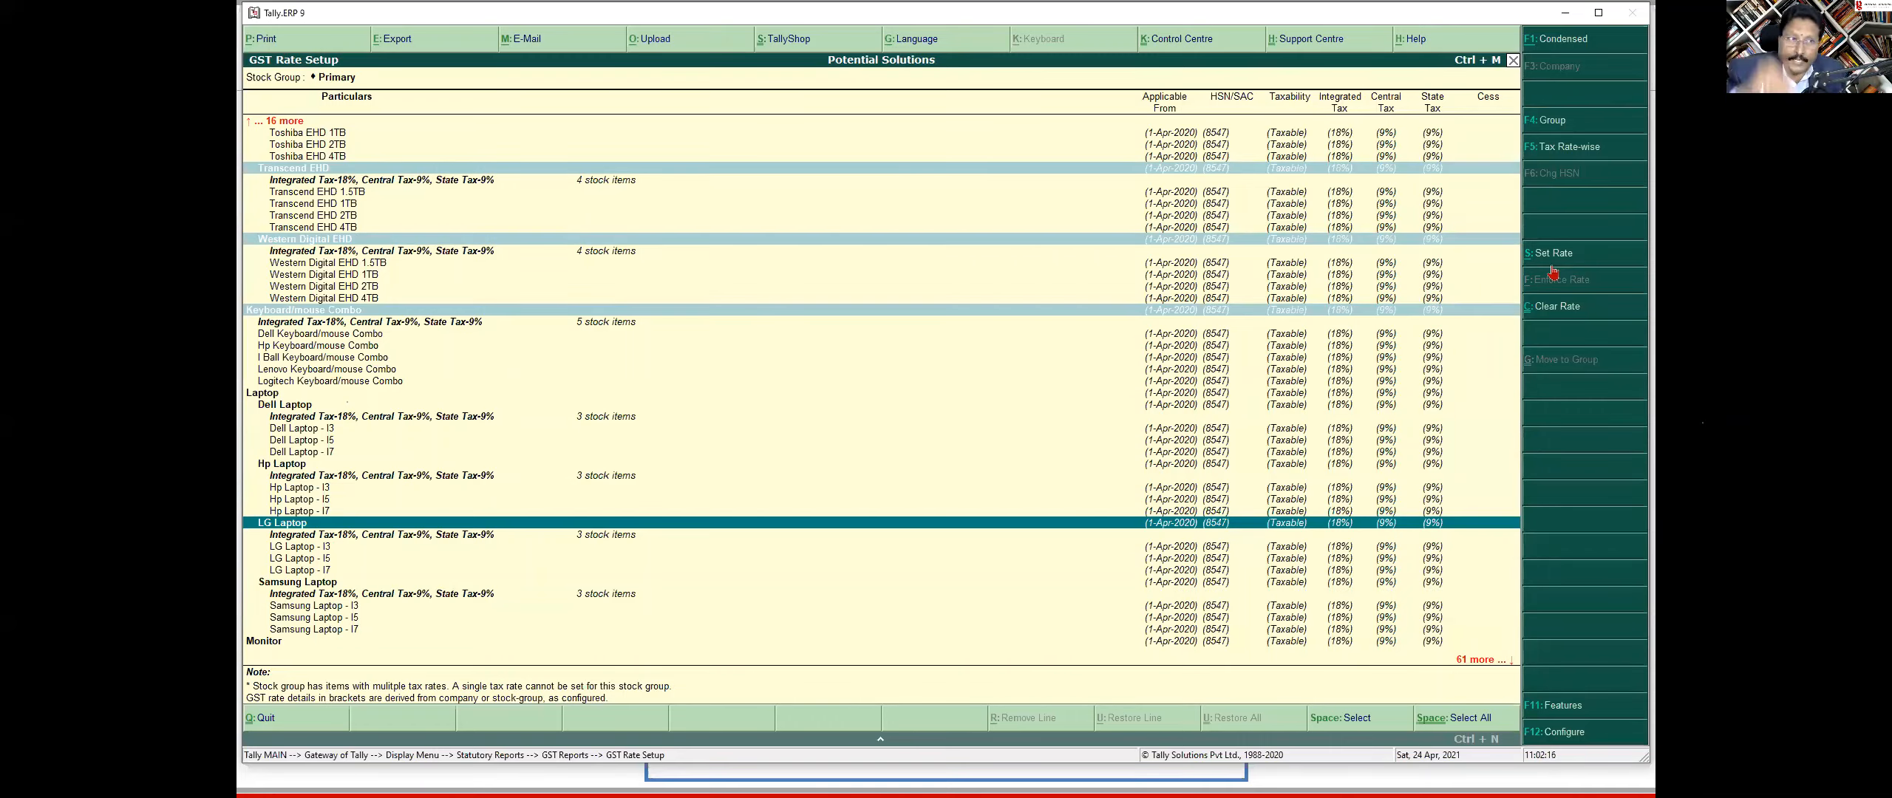
pyautogui.press('space')
pyautogui.press('Up')
pyautogui.press('space')
pyautogui.press('Up')
pyautogui.press('Up')
pyautogui.press('Up')
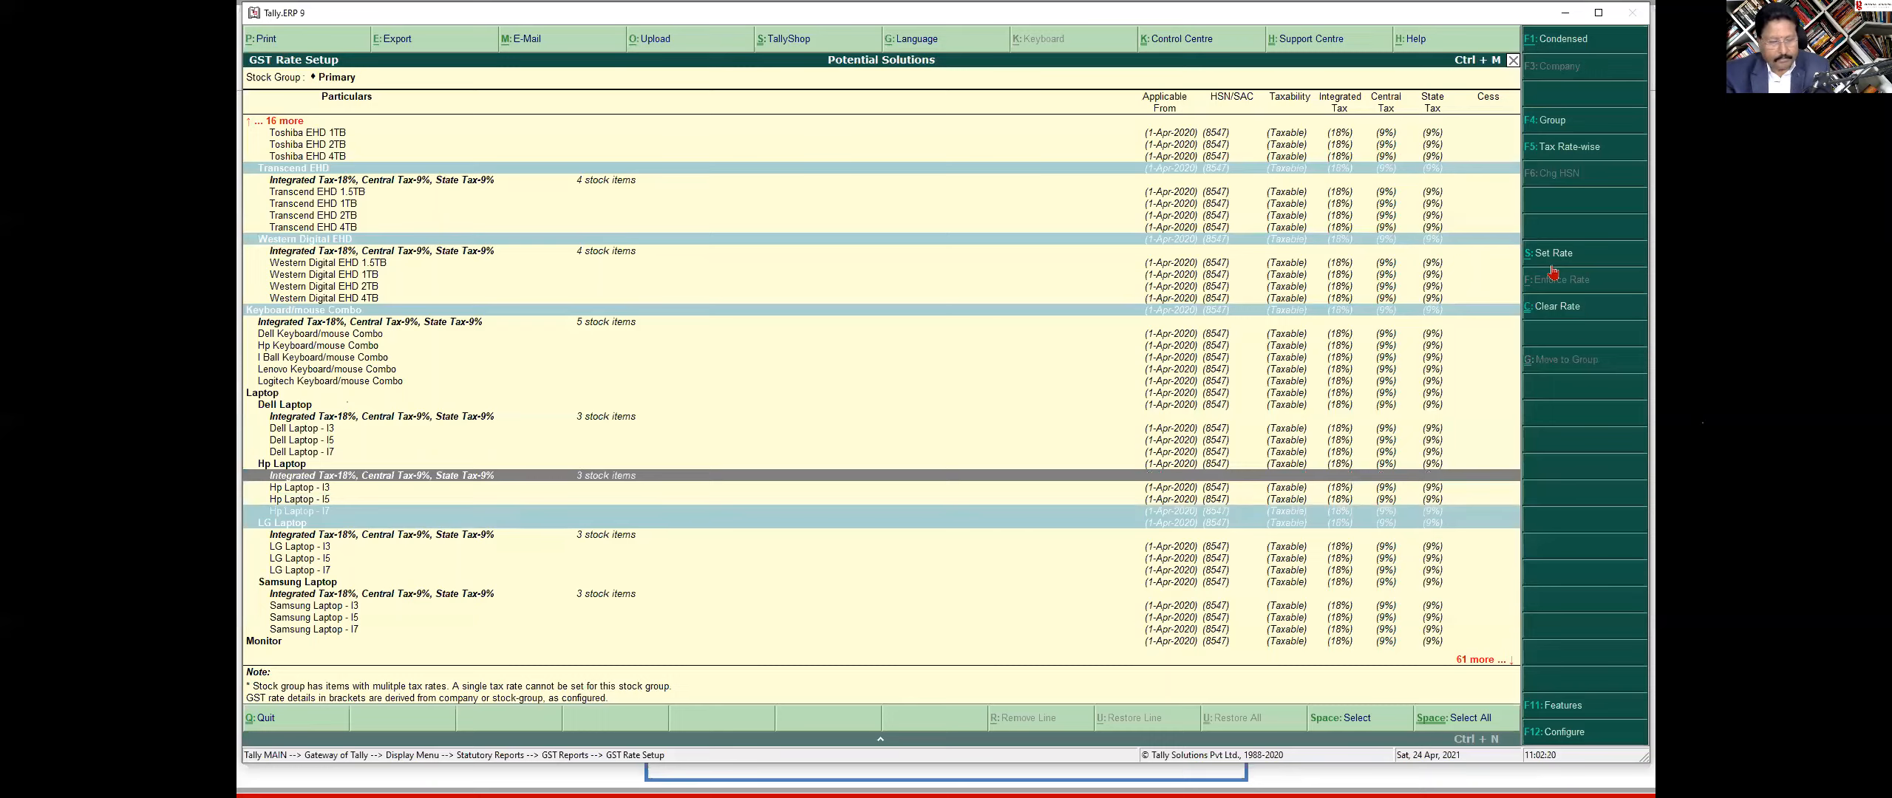
# Step: Leave the GST Rate Setup report, reopen it and expand it to the detailed view
pyautogui.press('Escape')
pyautogui.press('Return')
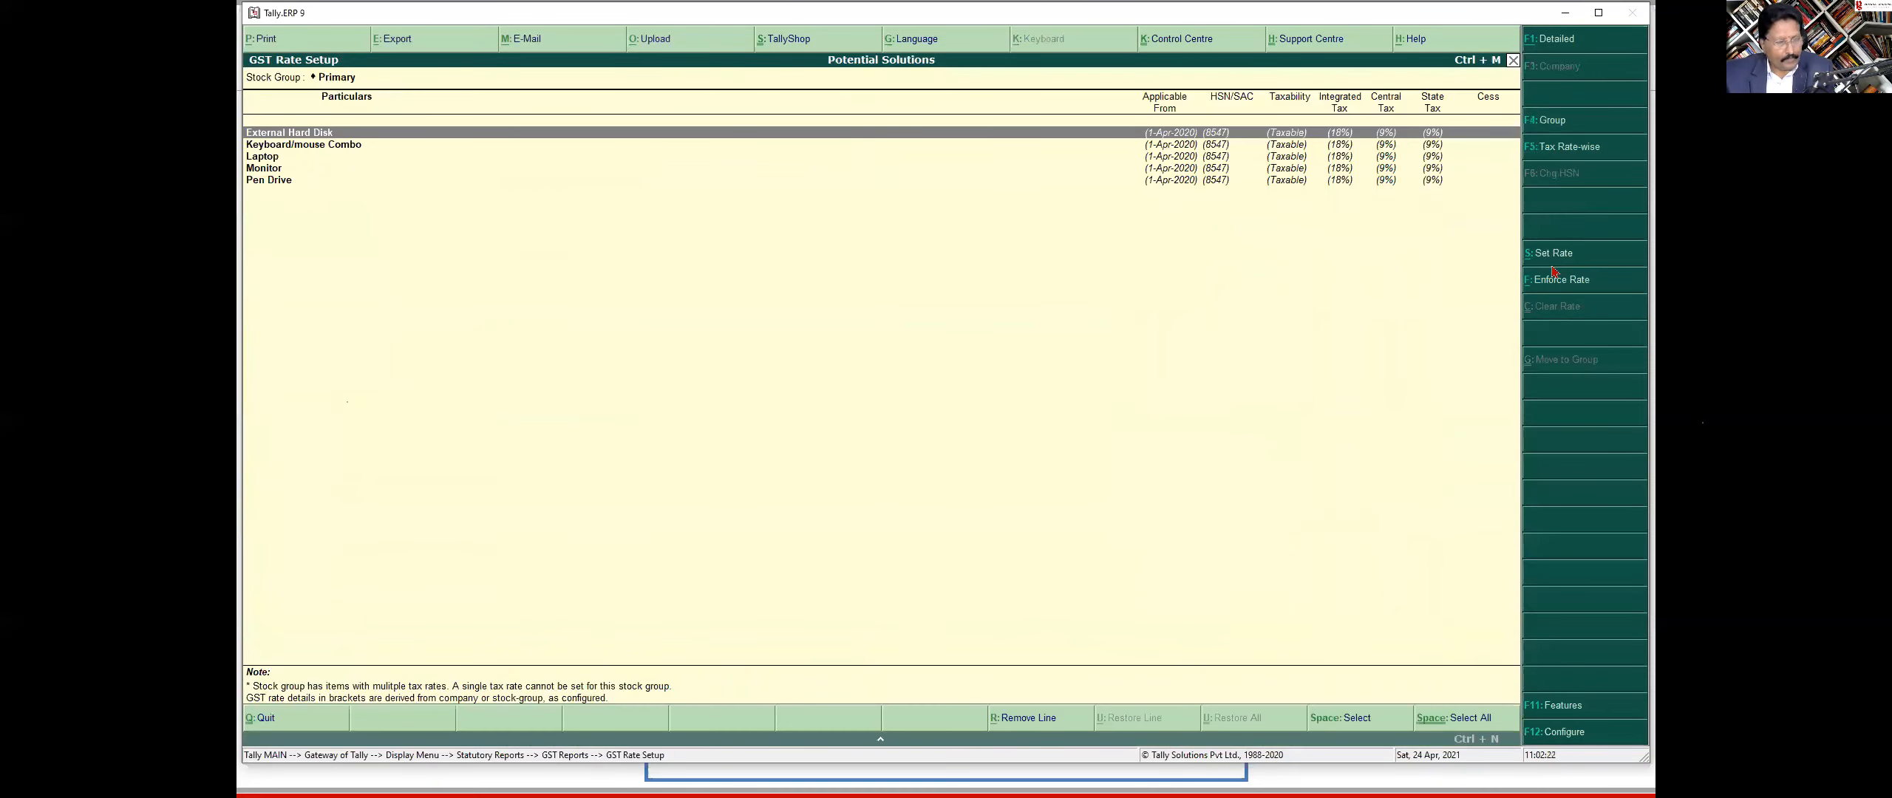
pyautogui.press('F1')
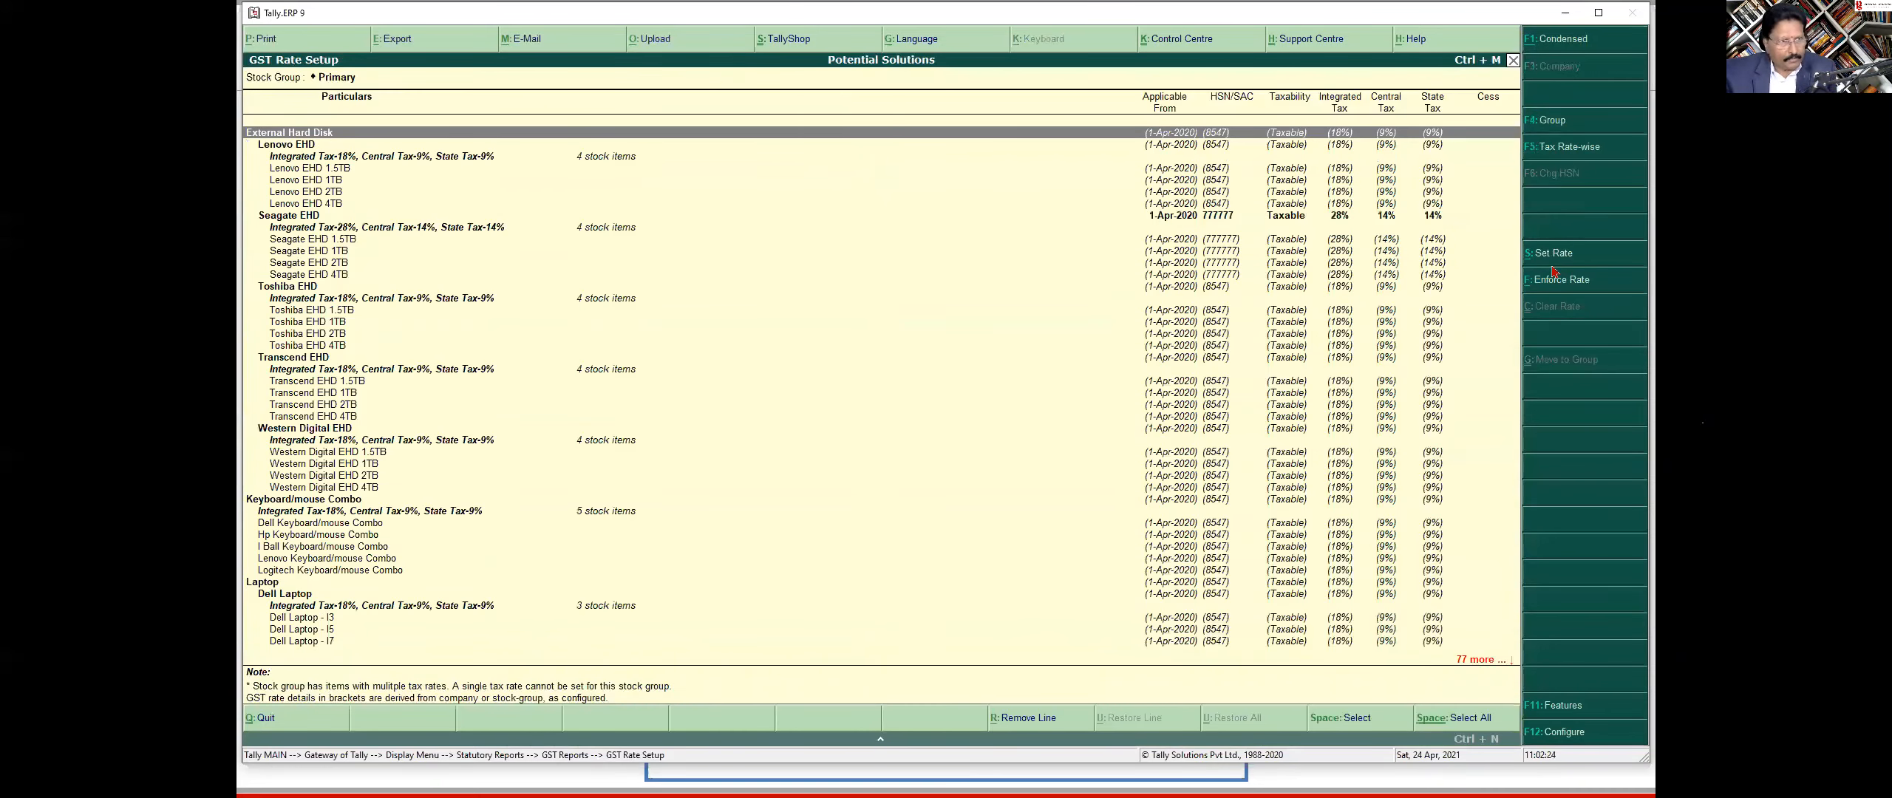
# Step: Examine the tax summary and item rates under the Seagate EHD group, down to Seagate EHD 1.5TB
pyautogui.press('Down')
pyautogui.press('Down')
pyautogui.press('Down')
pyautogui.press('Down')
pyautogui.press('Down')
pyautogui.press('Down')
pyautogui.press('Down')
pyautogui.press('Down')
pyautogui.press('Down')
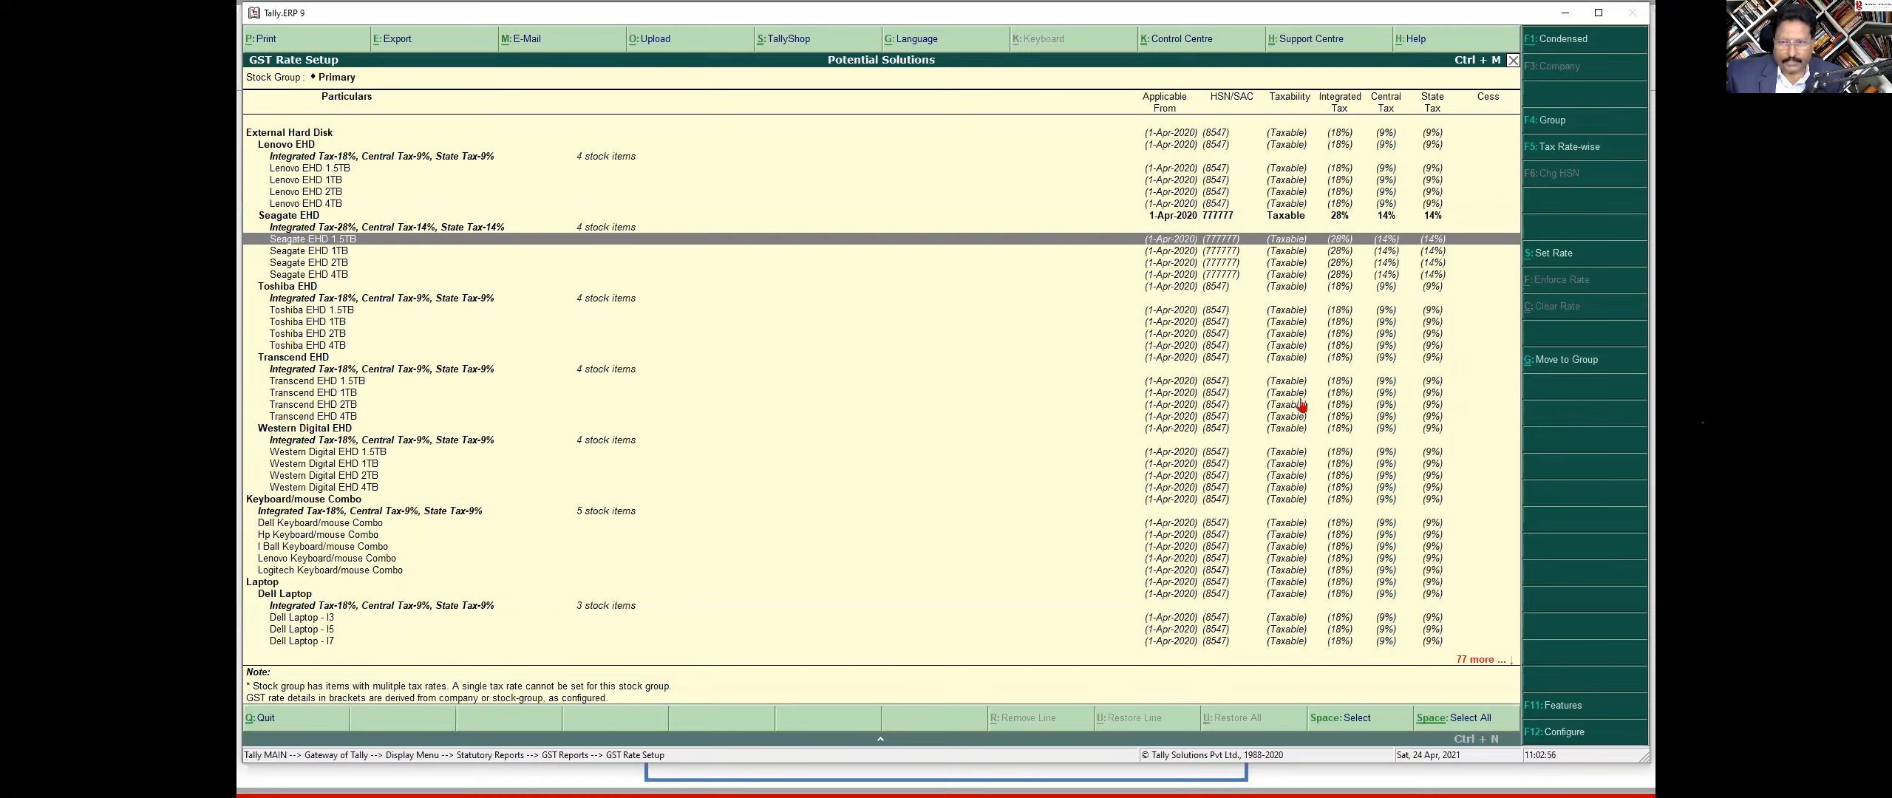
# Step: Switch to the presentation to check the GST rate hierarchy and inheritance slide, and return to Tally.ERP 9
pyautogui.click(1564, 13)
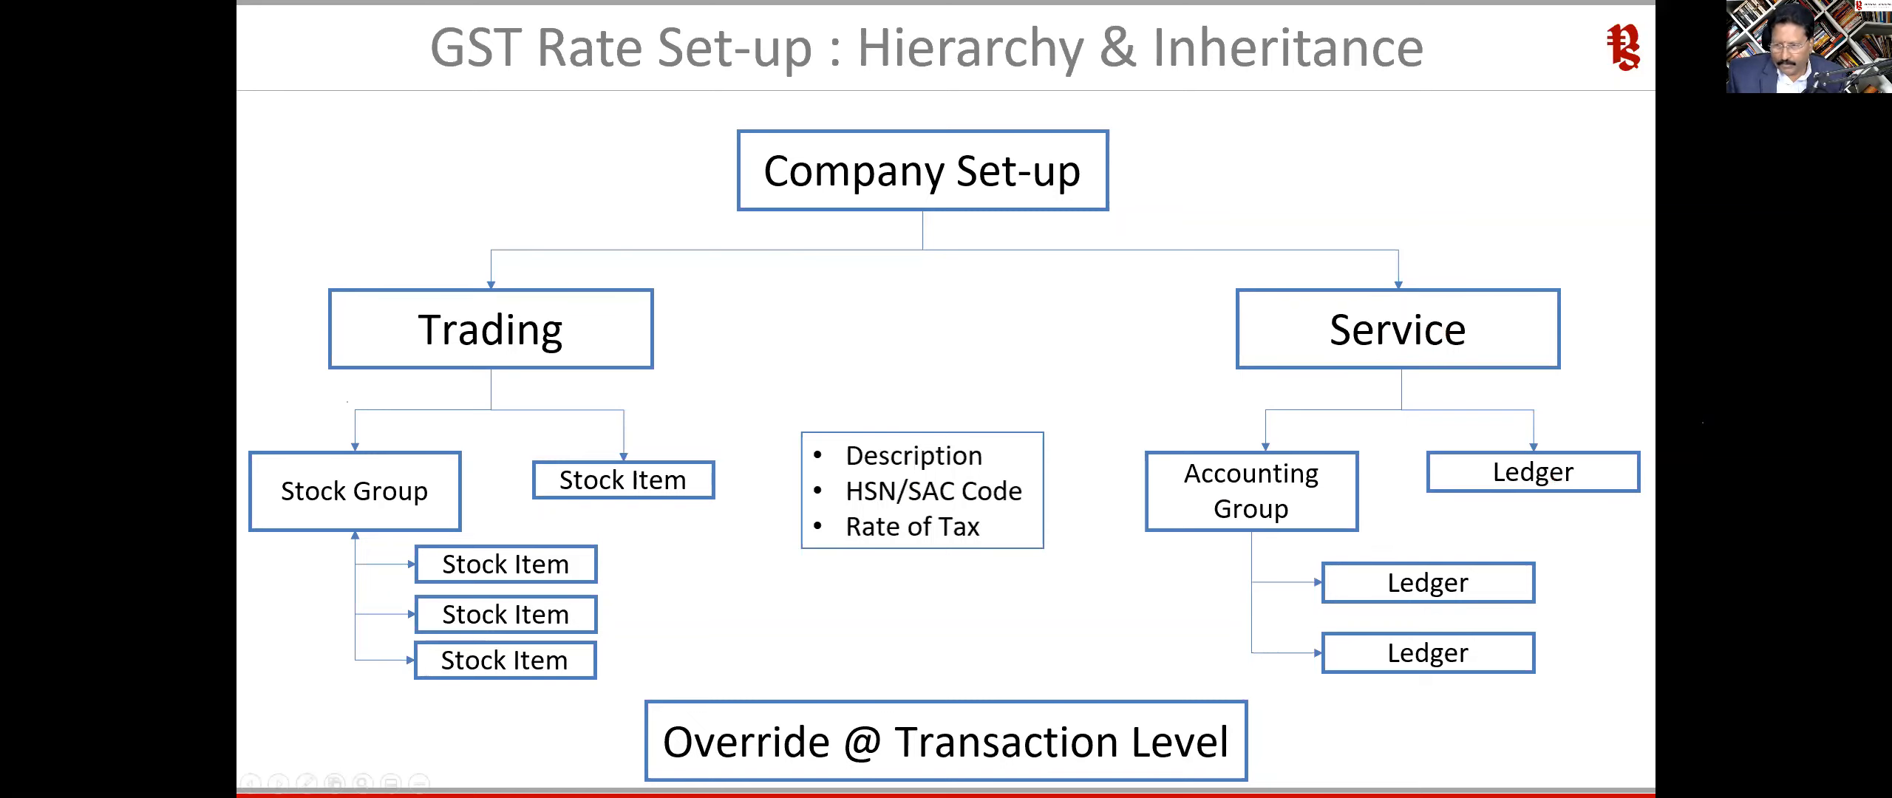
pyautogui.hotkey('alt', 'Tab')
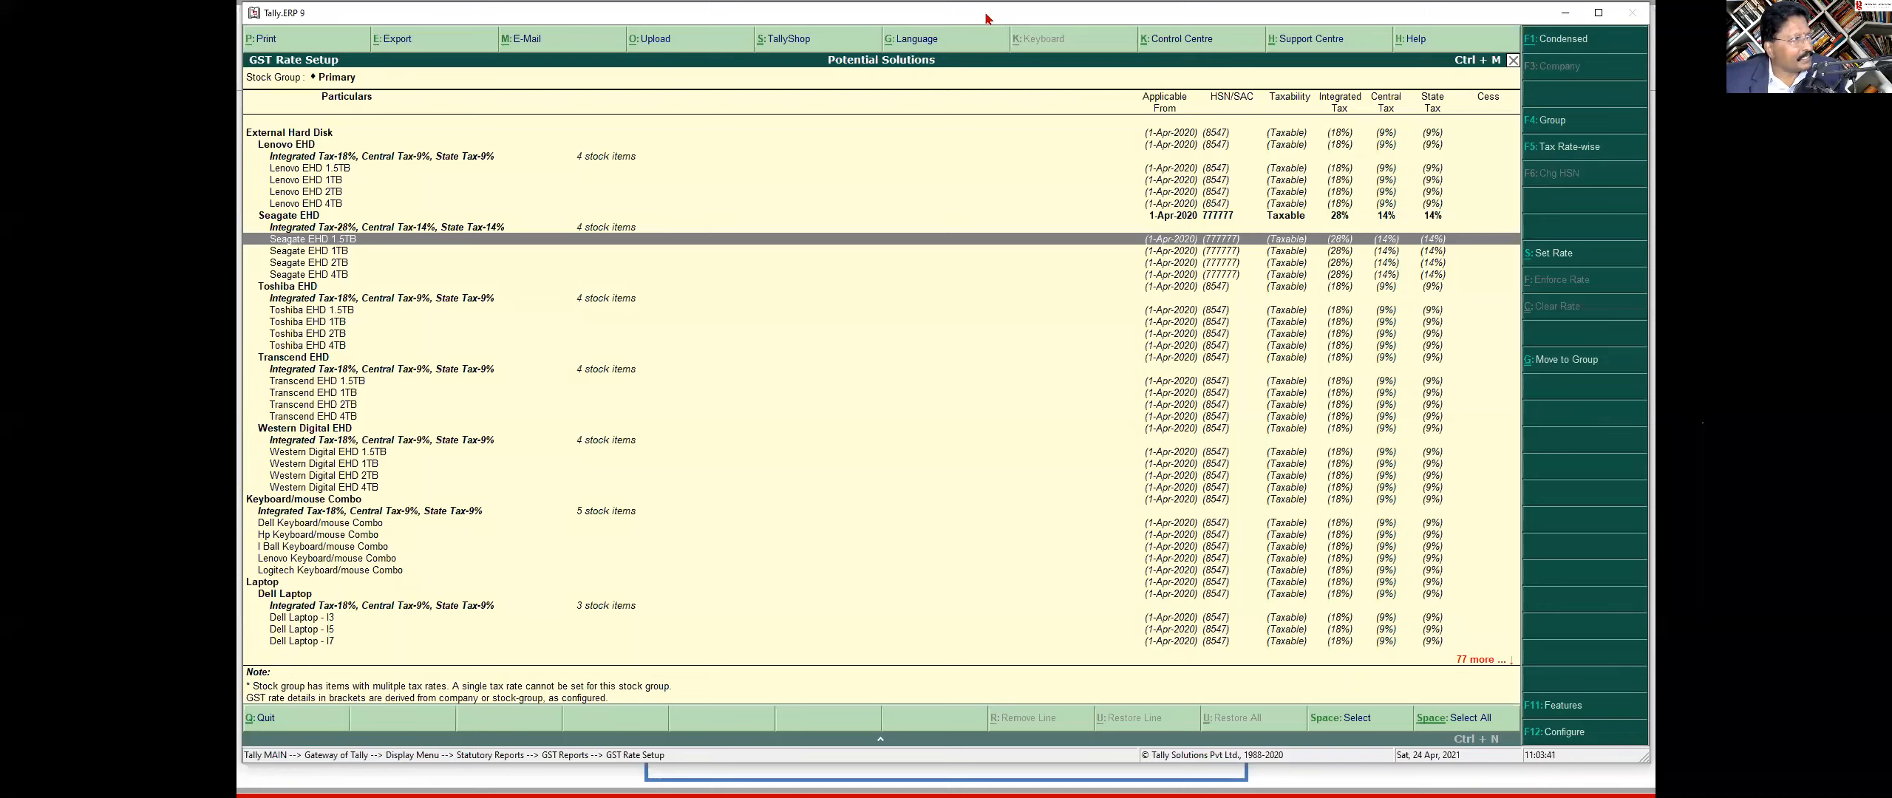
# Step: Shift the Tally.ERP 9 window slightly over the slide, and compare the rate list with the hierarchy slide
pyautogui.moveTo(986, 17); pyautogui.dragTo(981, 14)
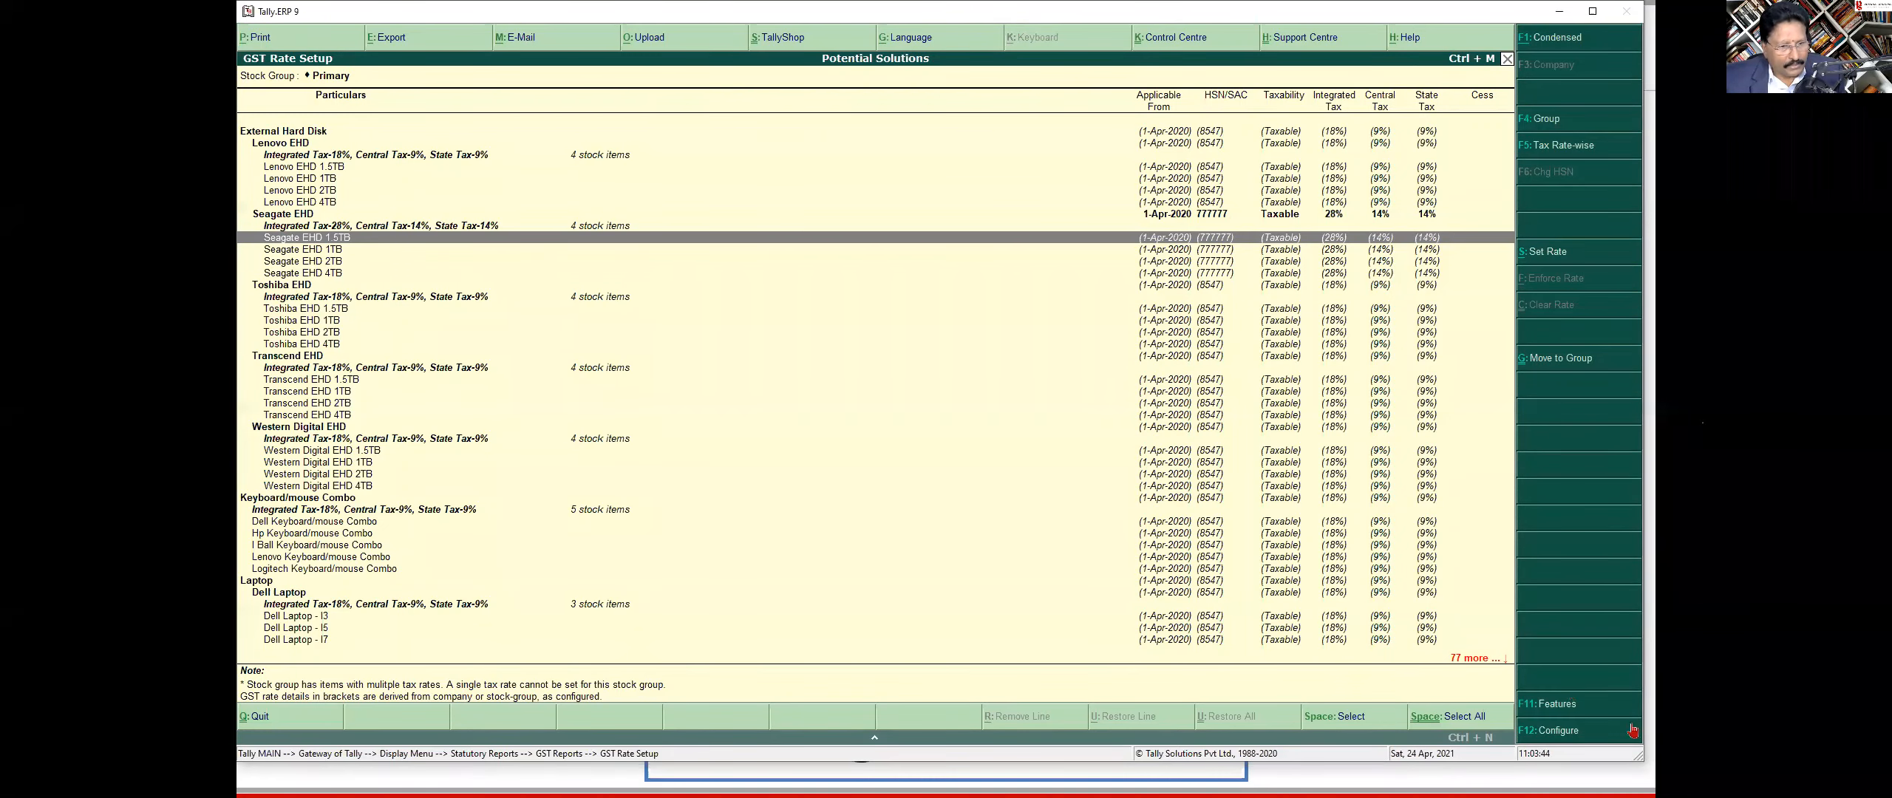
pyautogui.moveTo(1637, 755); pyautogui.dragTo(1637, 756)
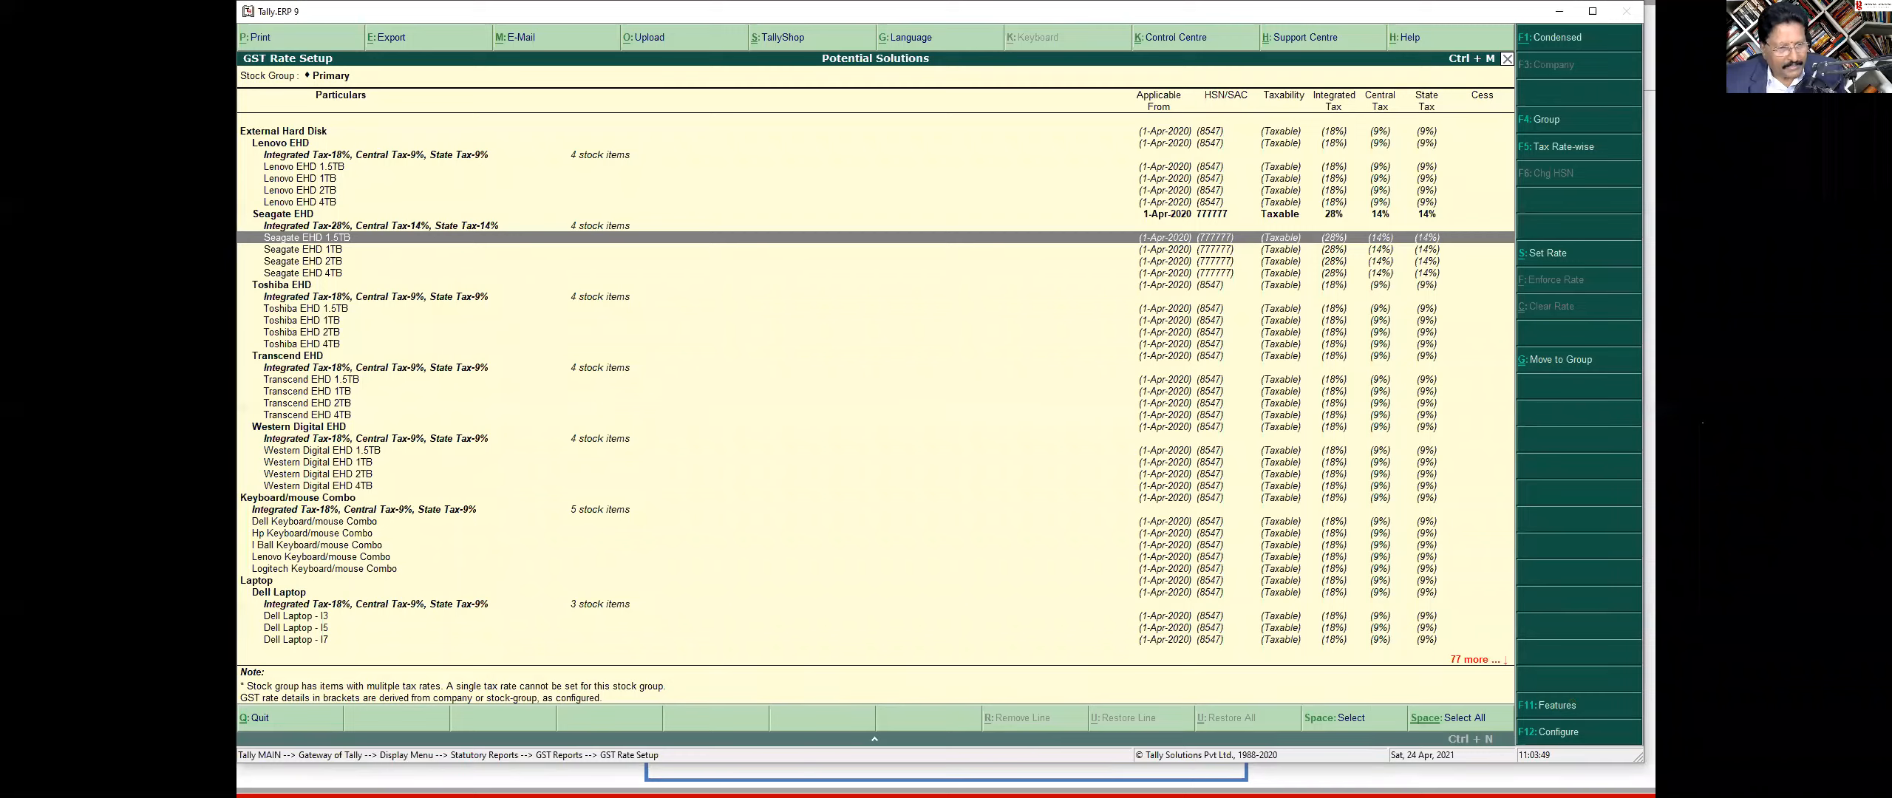
pyautogui.click(959, 372)
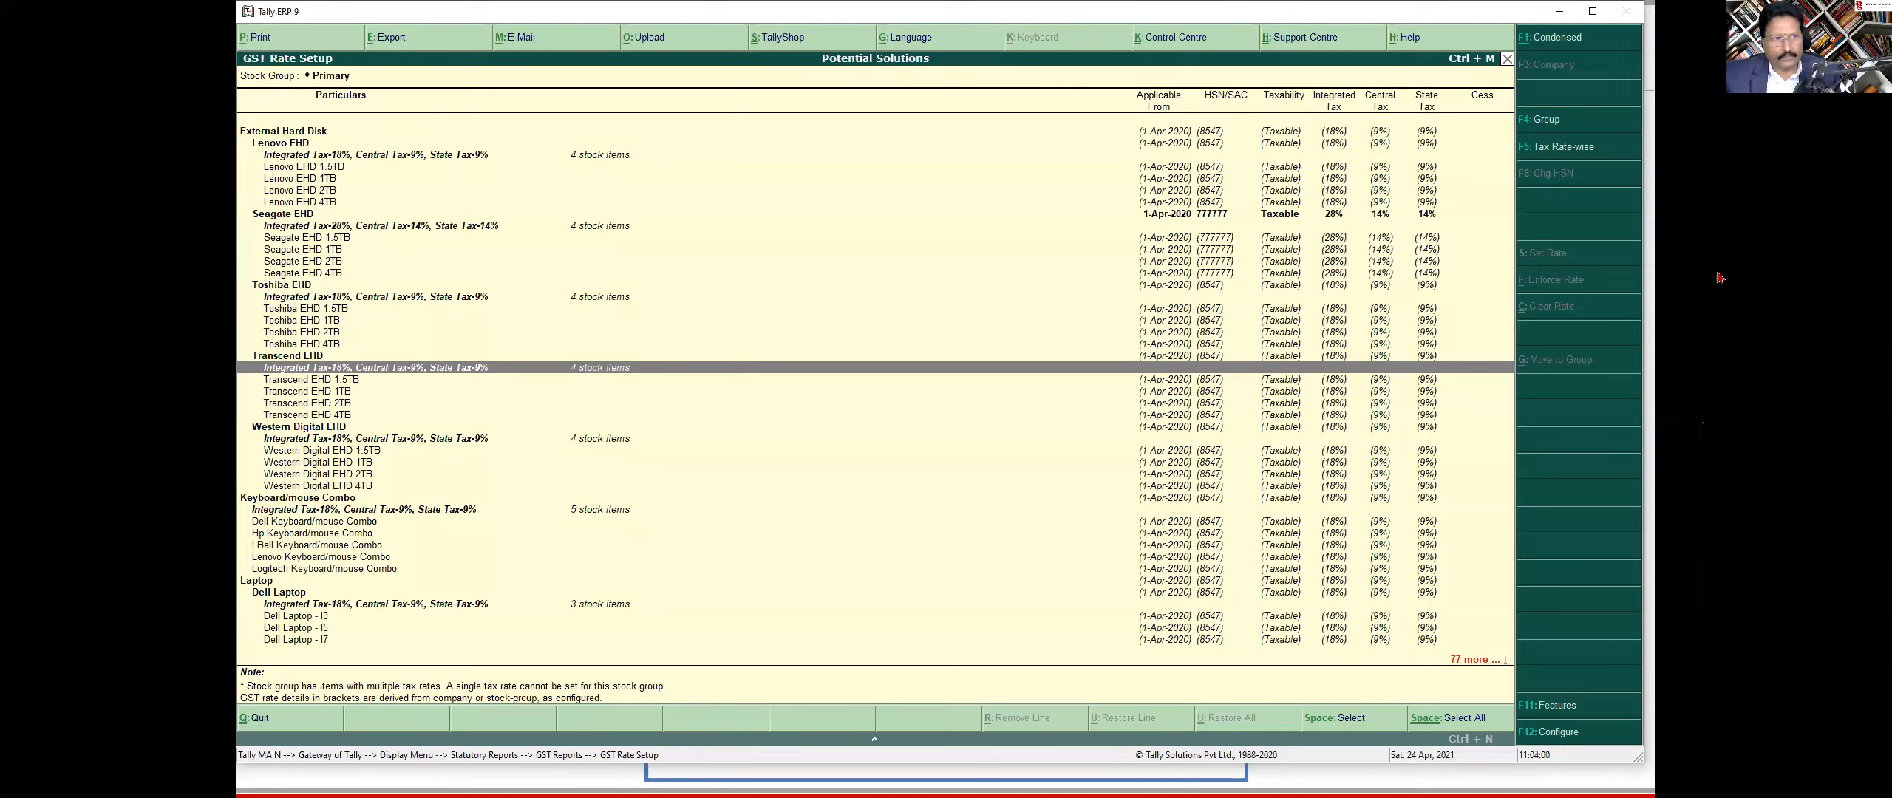
pyautogui.hotkey('alt', 'Tab')
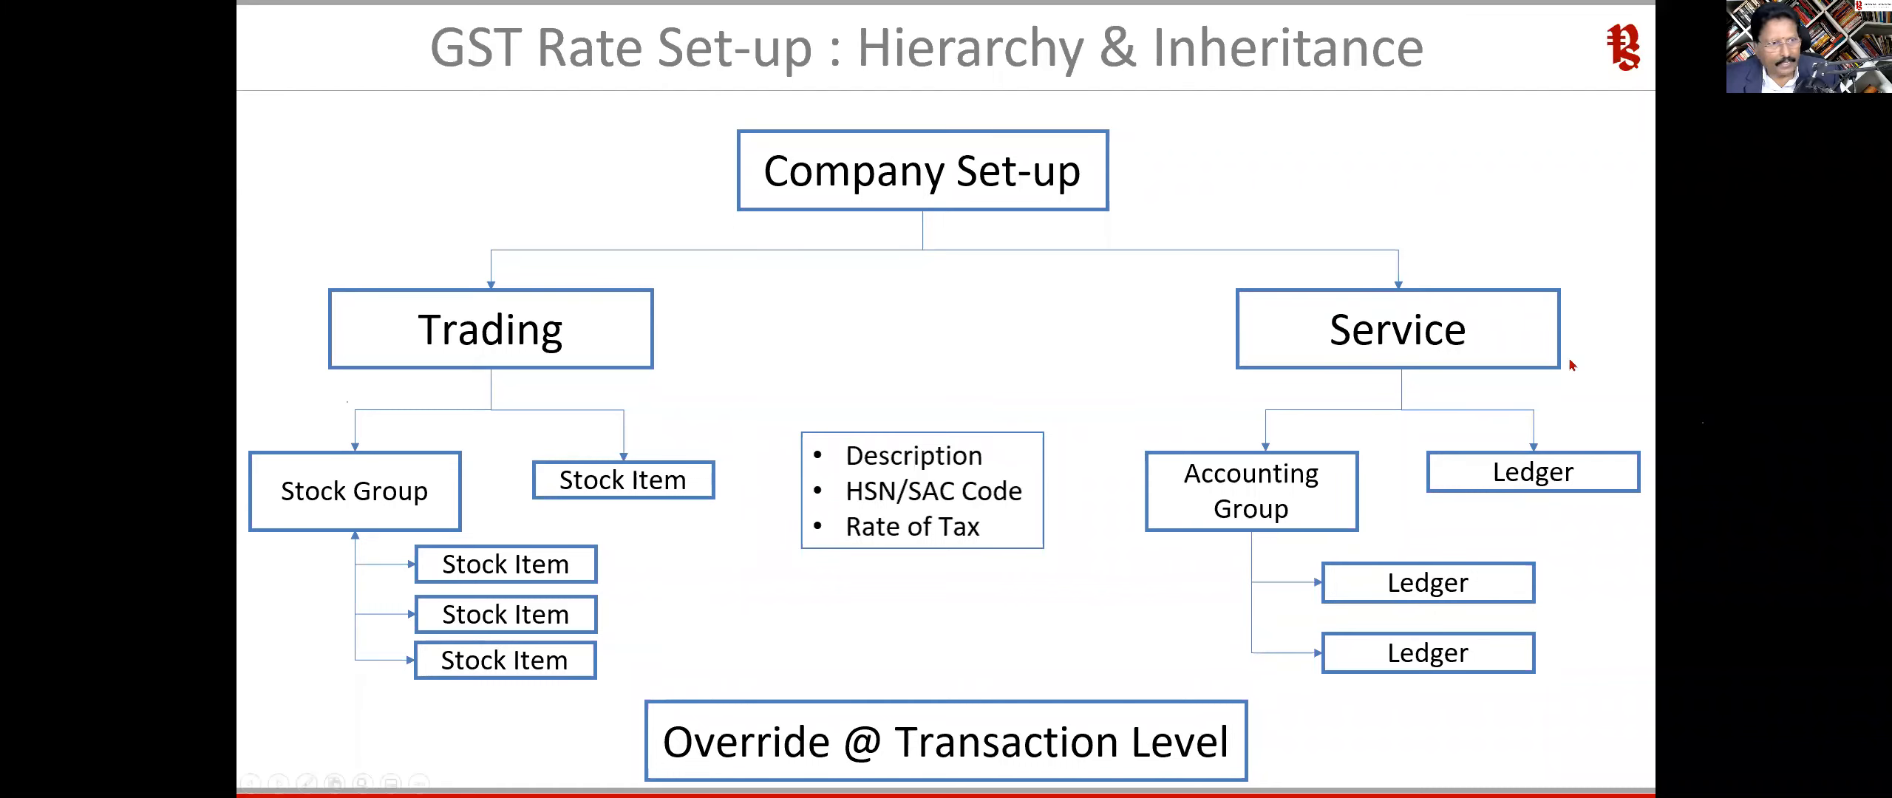
pyautogui.hotkey('alt', 'Tab')
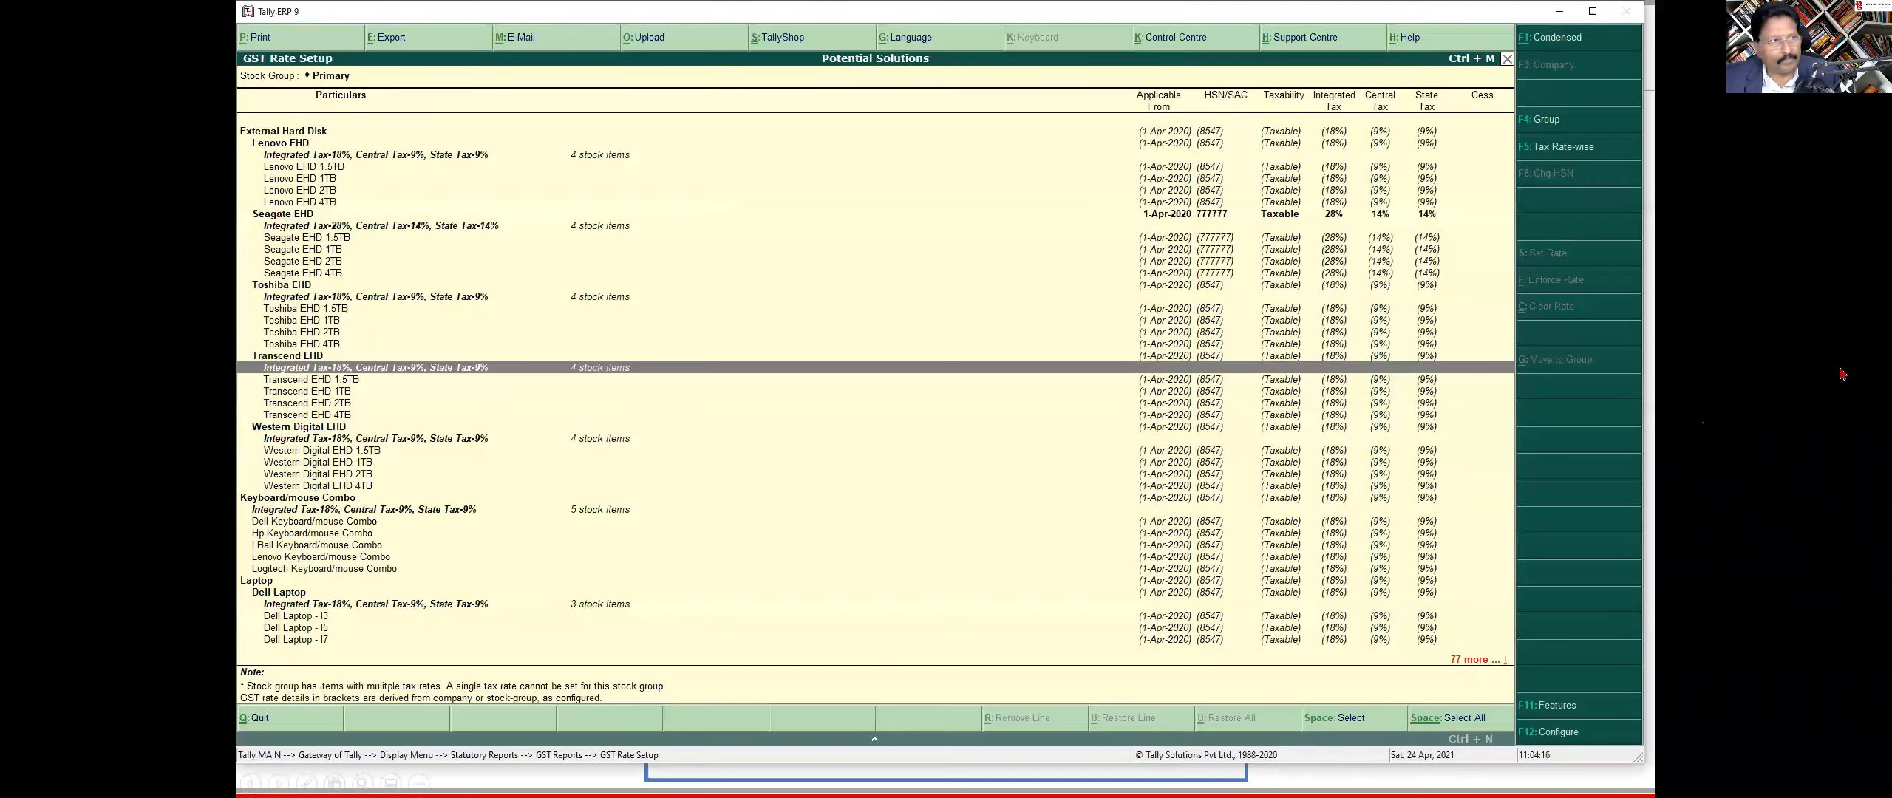
# Step: Restore the maximized Tally.ERP 9 window, reposition it over the slide area and shrink it slightly
pyautogui.click(1592, 11)
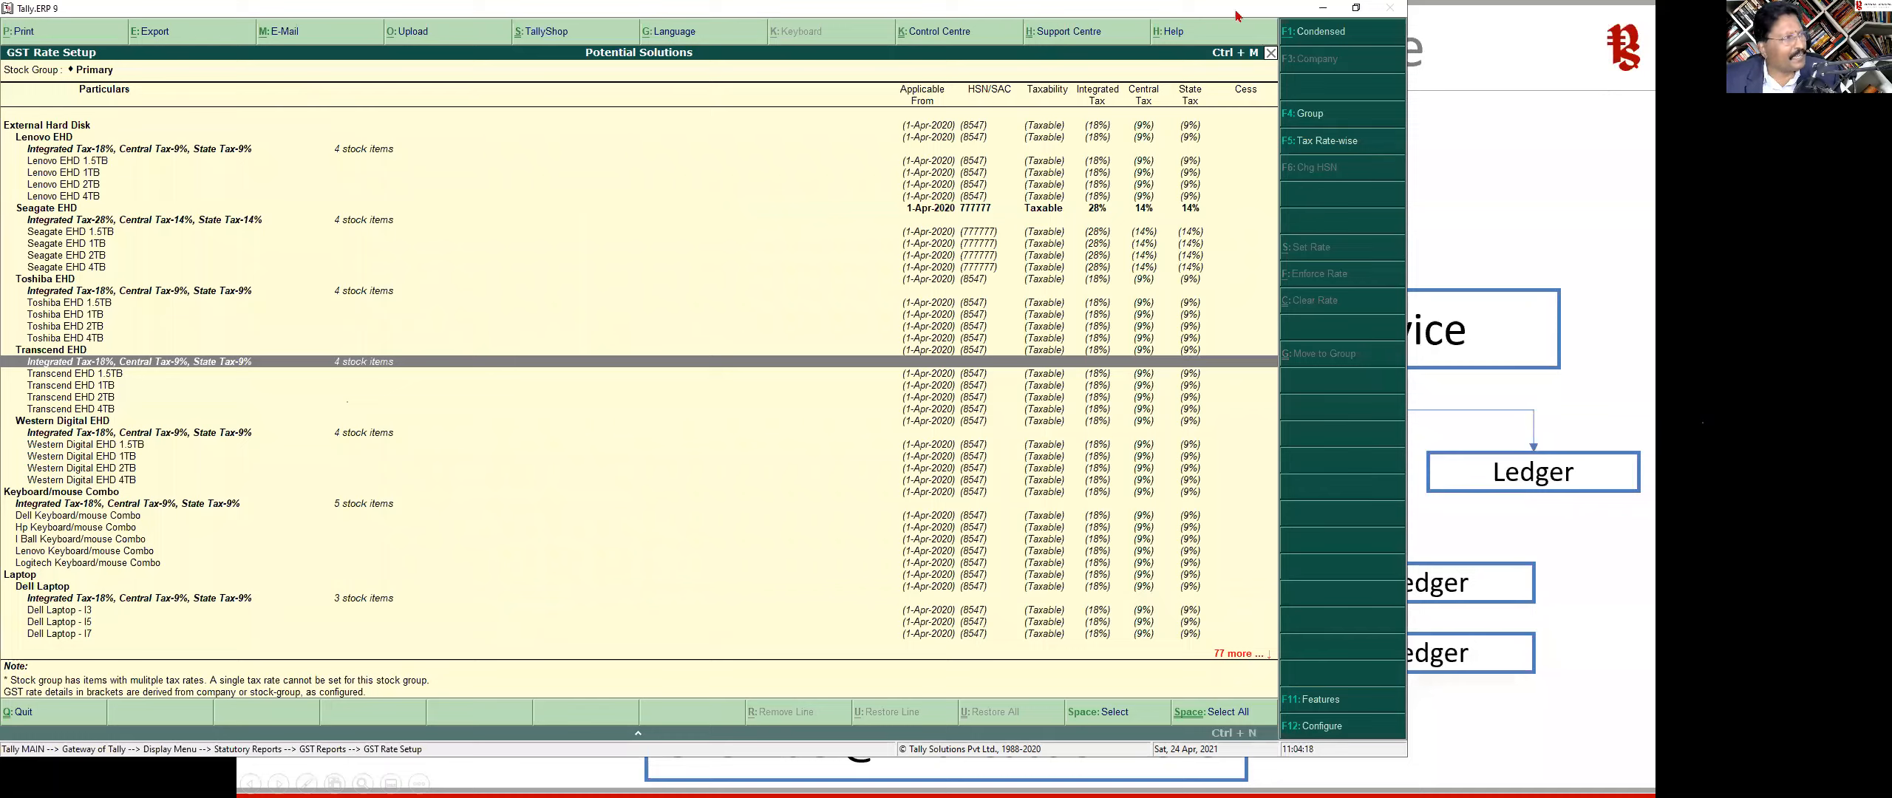
pyautogui.moveTo(1238, 15); pyautogui.dragTo(1478, 31)
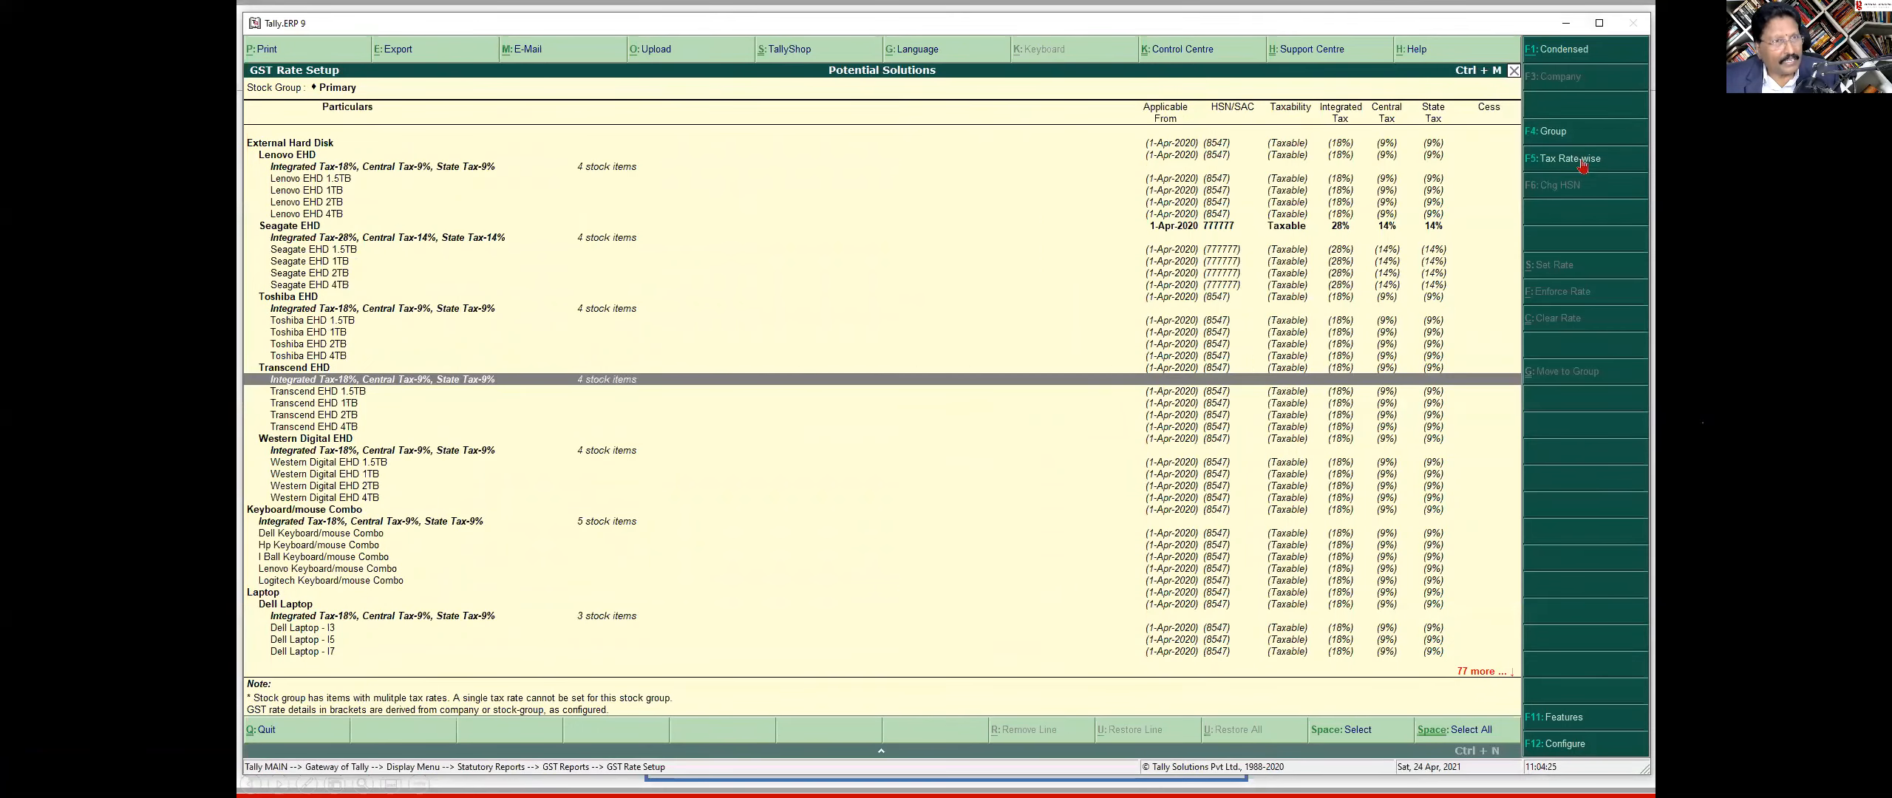
pyautogui.click(1600, 23)
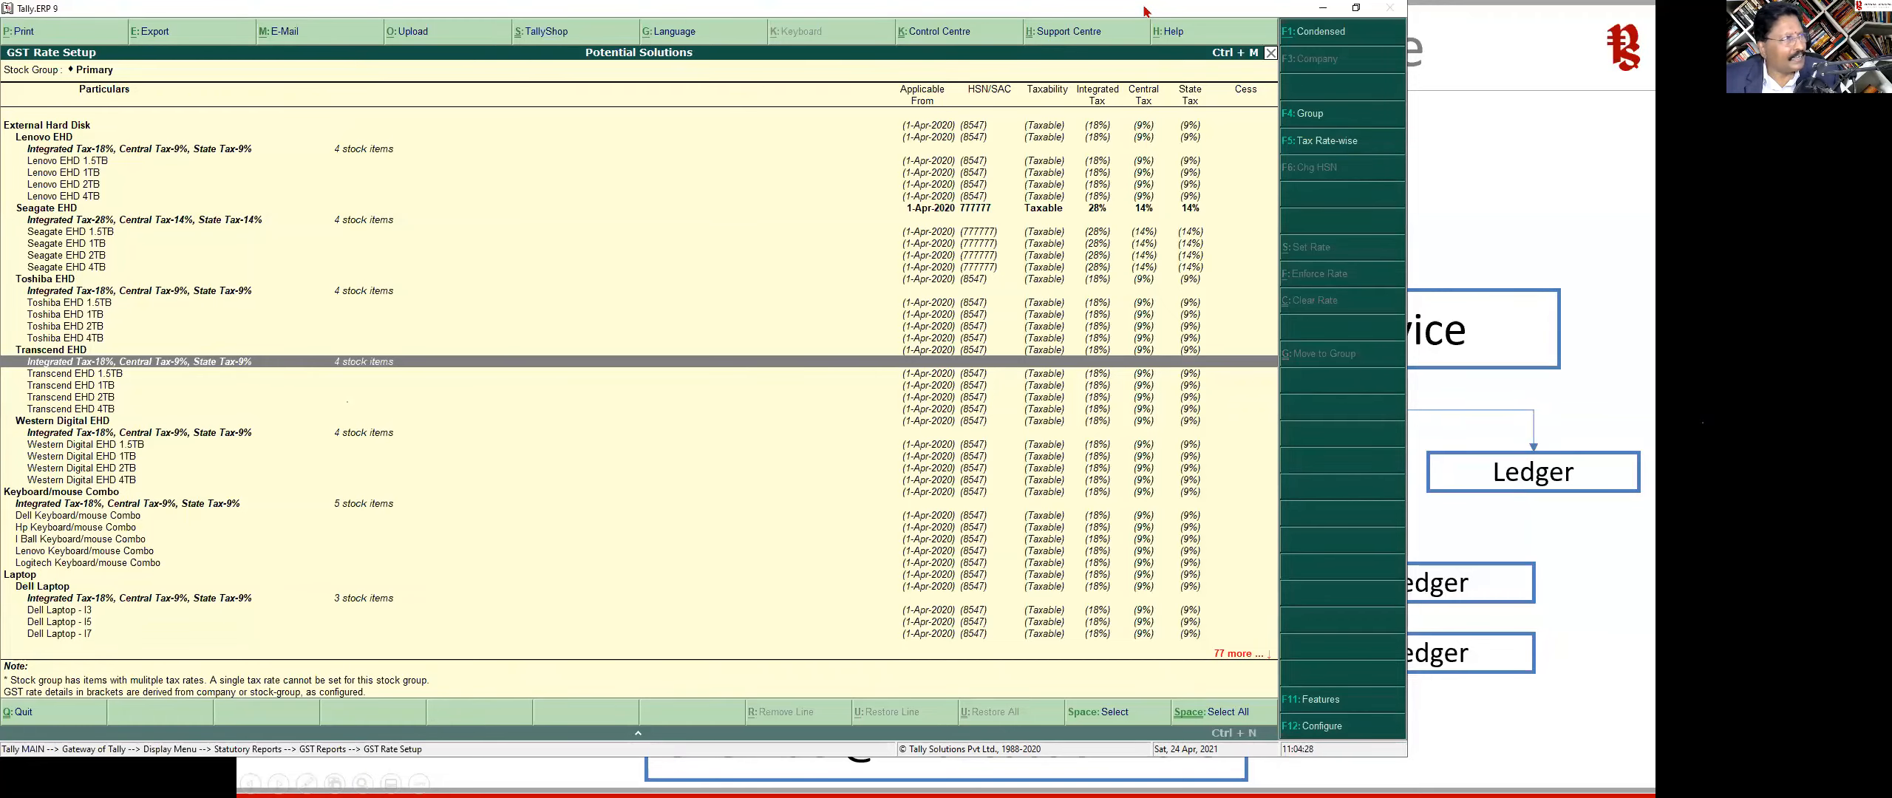
pyautogui.doubleClick(1144, 9)
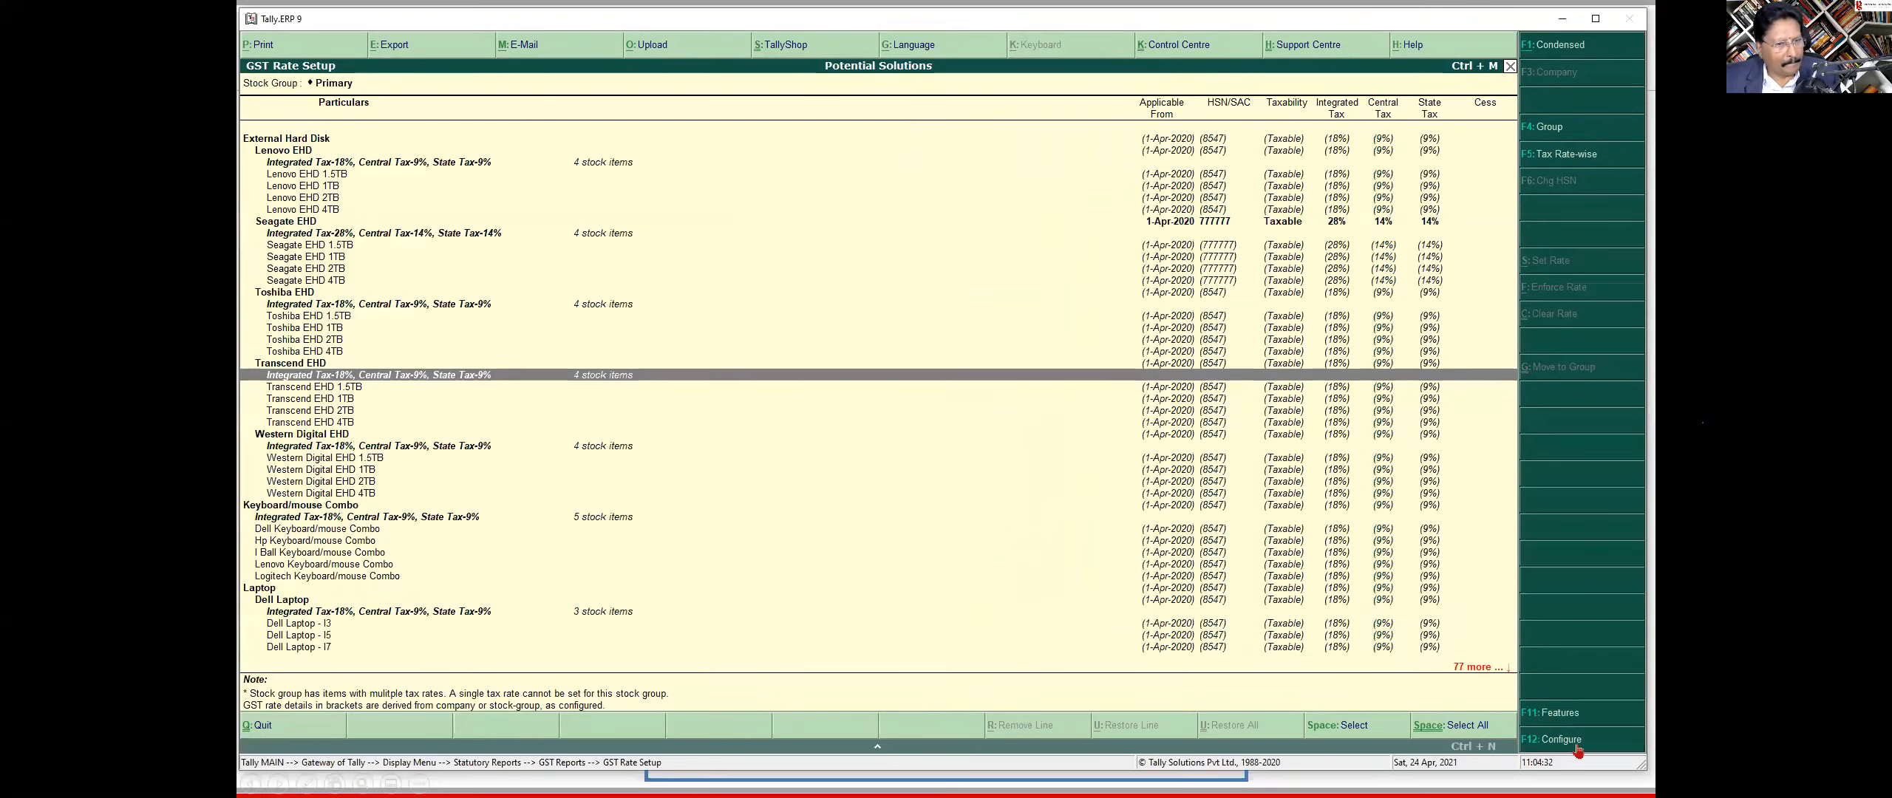
pyautogui.moveTo(1646, 769); pyautogui.dragTo(1637, 762)
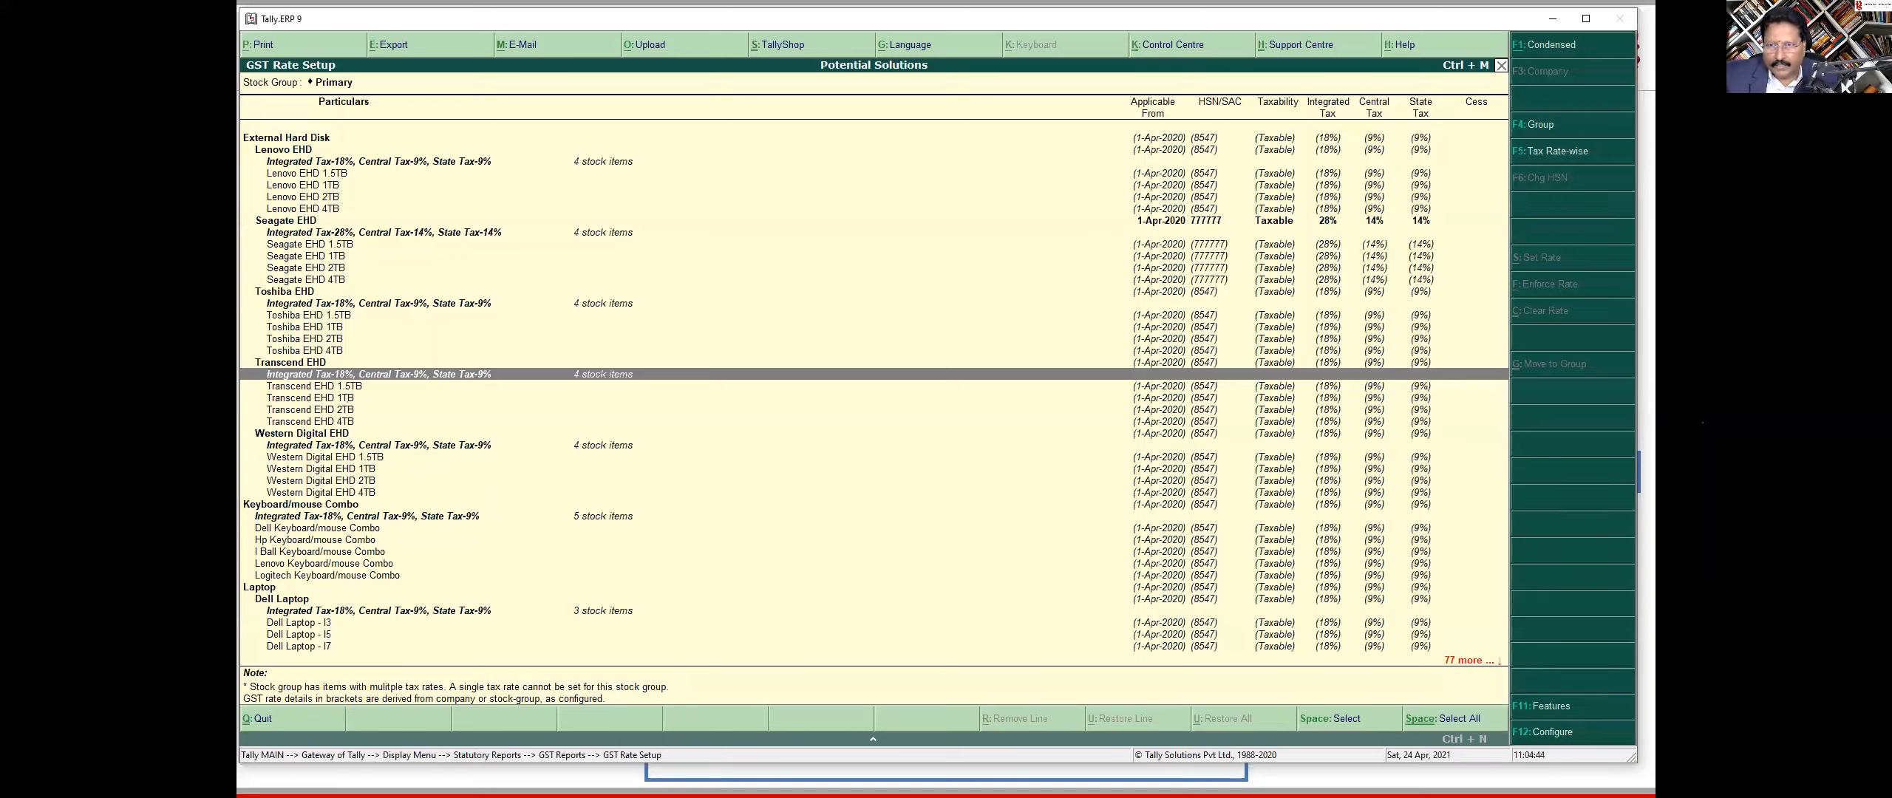
# Step: Switch to the presentation and display the GST Rate Set-up : Hierarchy & Inheritance slide
pyautogui.hotkey('alt', 'Tab')
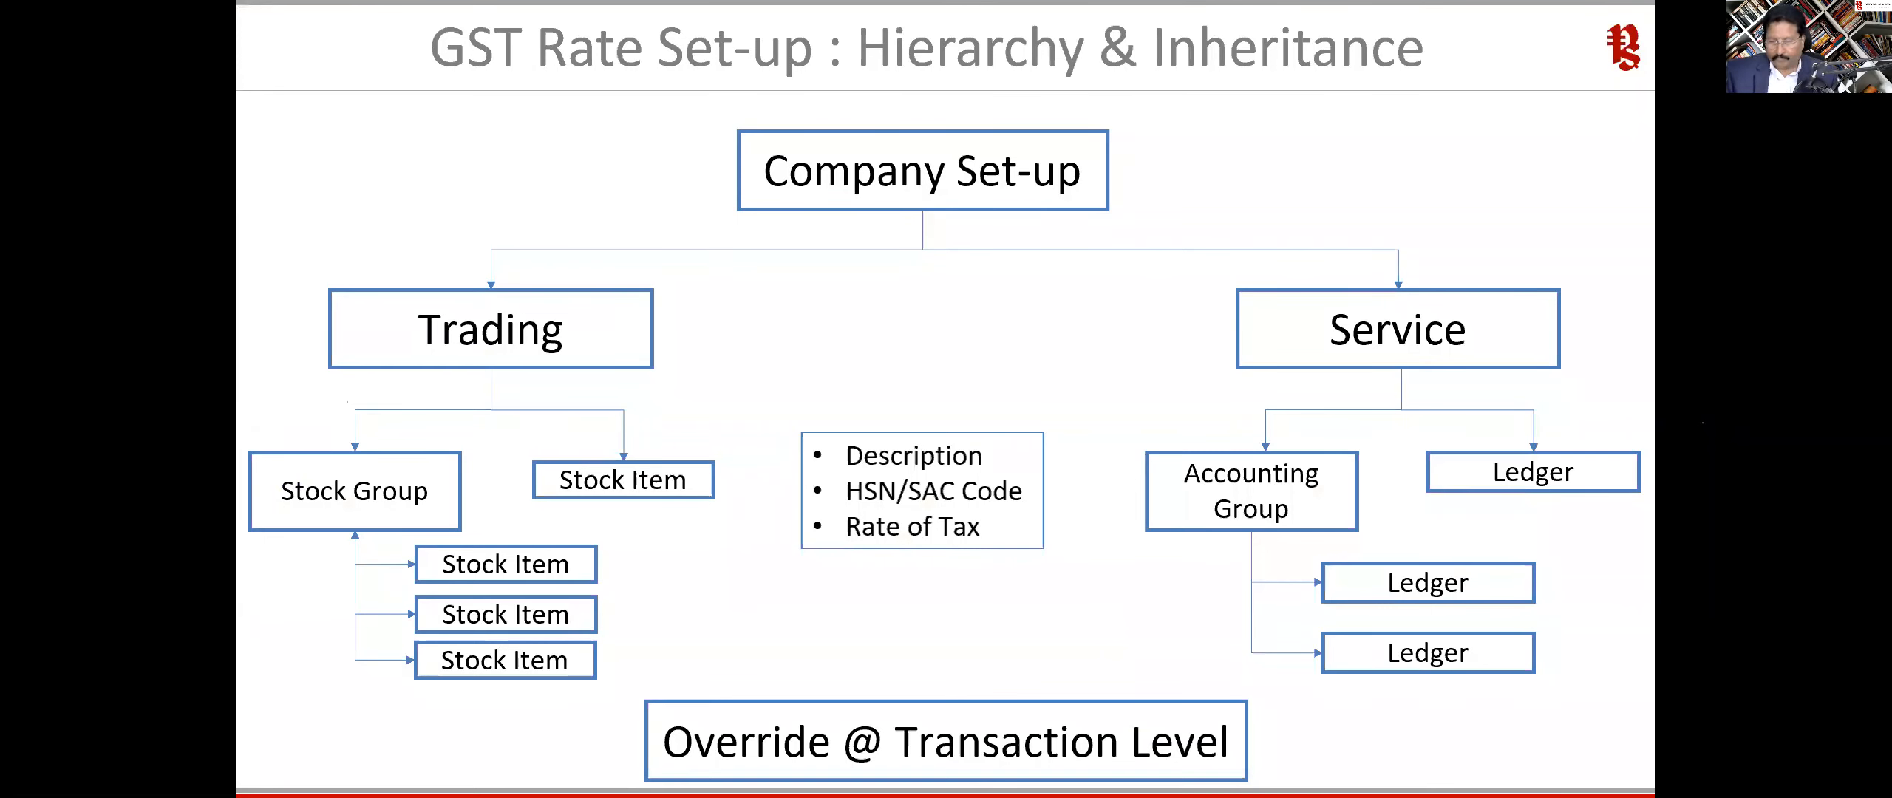
pyautogui.click(1721, 185)
pyautogui.press('Left')
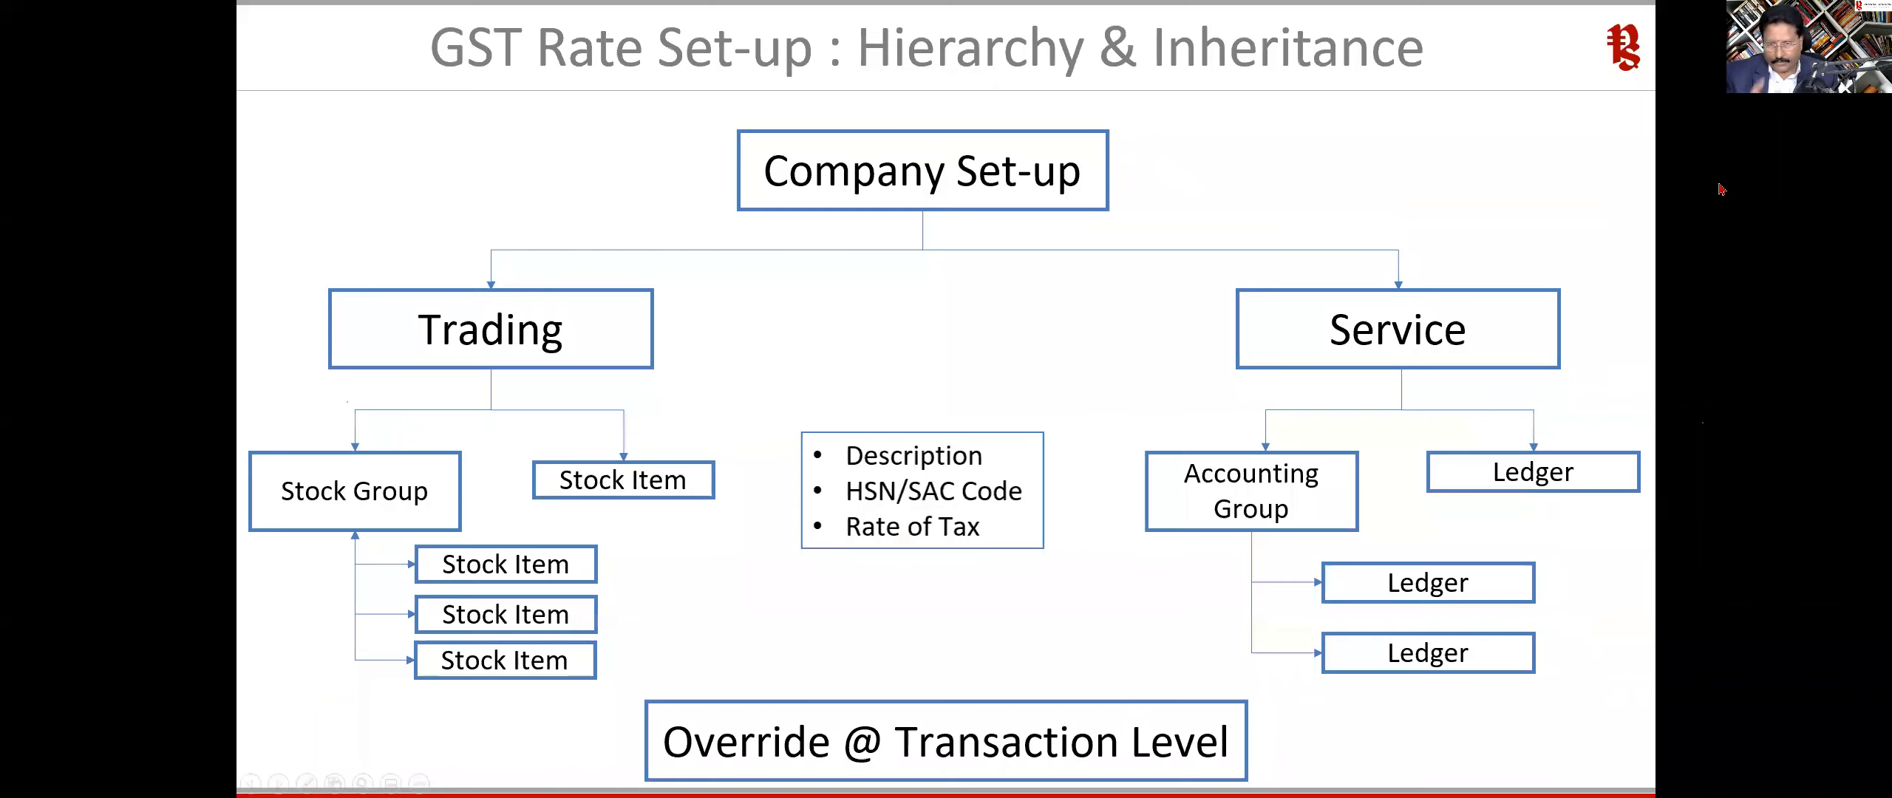